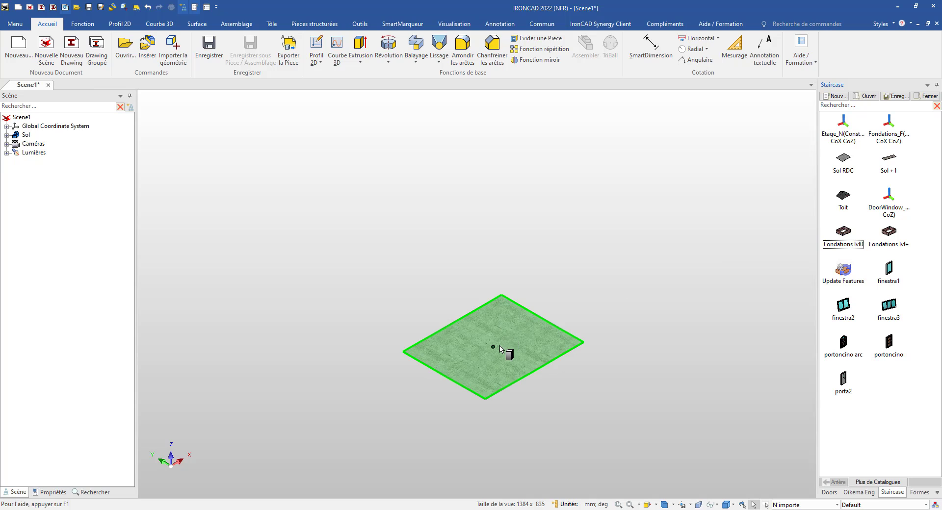
# Step: Place the Fondations lvl0 walls on the ground slab and size their footprint to 8000 by 10000 mm
pyautogui.scroll(3, 503, 351)
pyautogui.click(486, 344)
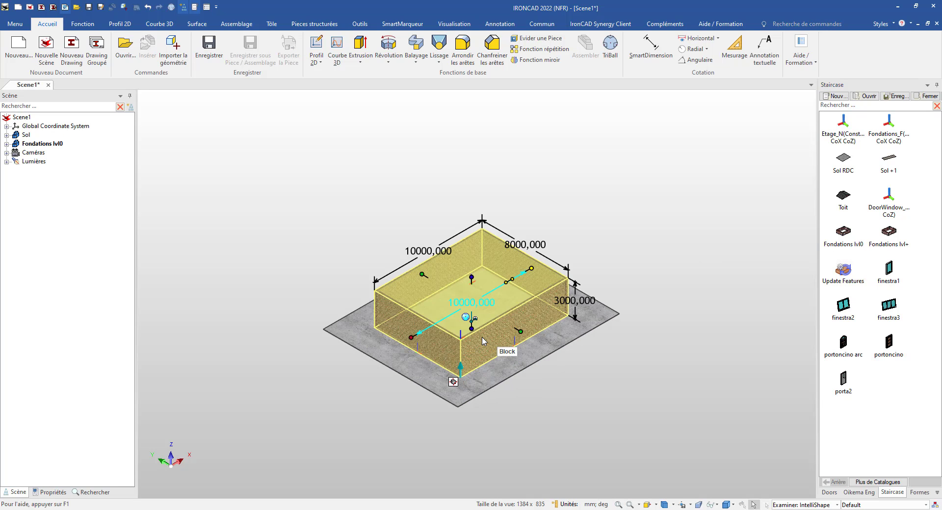
pyautogui.scroll(2, 486, 344)
pyautogui.moveTo(546, 232); pyautogui.dragTo(536, 239)
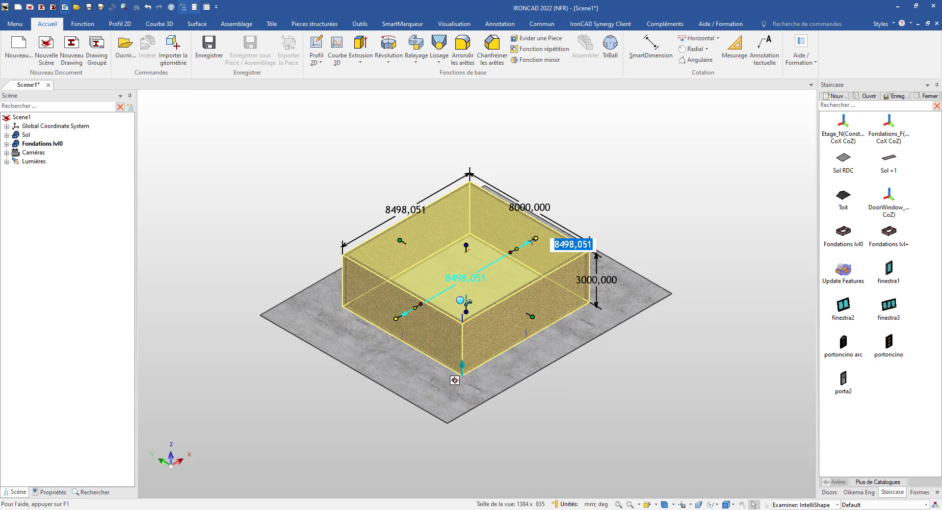
pyautogui.write('8000')
pyautogui.press('Return')
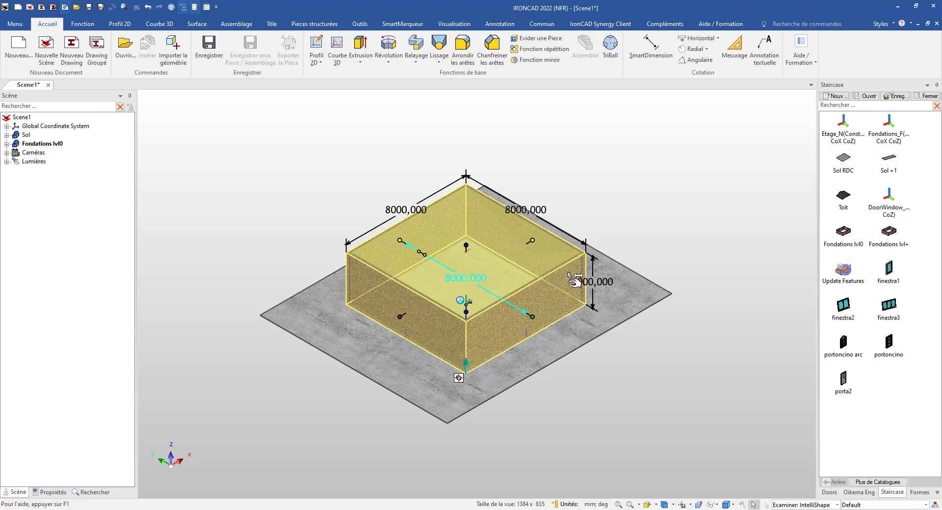
pyautogui.moveTo(544, 323); pyautogui.dragTo(546, 322)
pyautogui.write('10000')
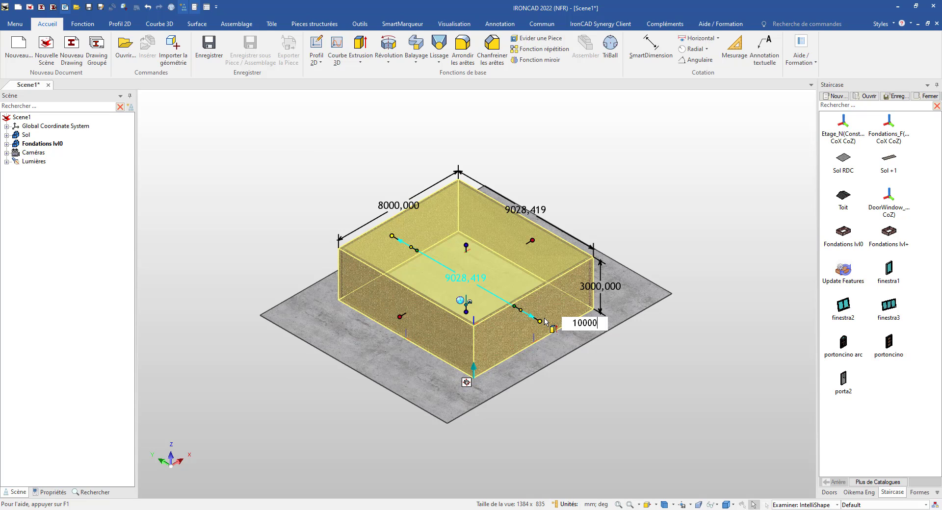
pyautogui.press('Return')
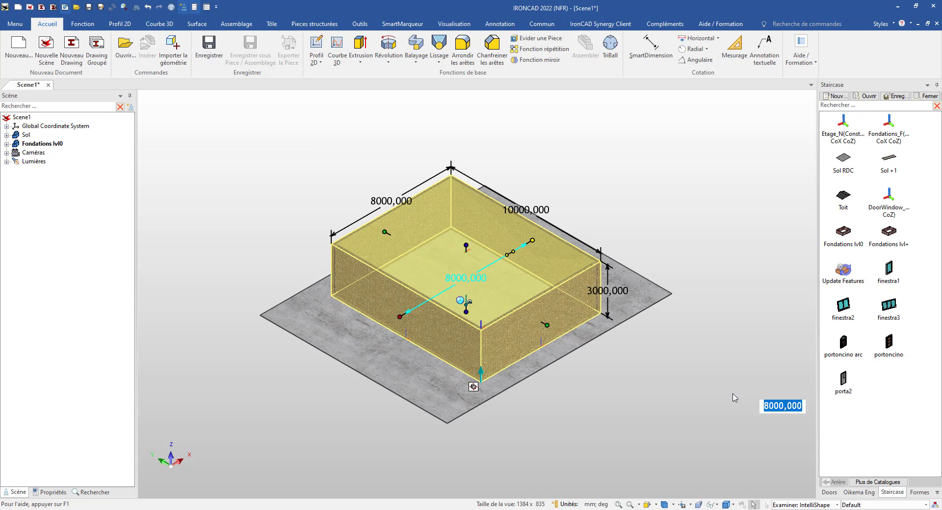
pyautogui.click(679, 379)
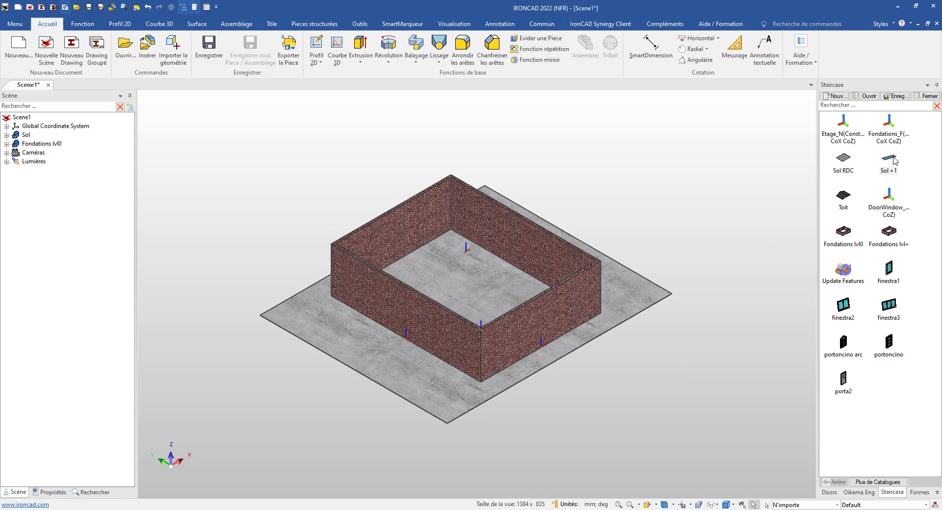
# Step: Add the Sol +1 floor on top of the ground-storey walls and stack the Fondations lvl+ walls on it
pyautogui.moveTo(893, 161); pyautogui.dragTo(464, 258)
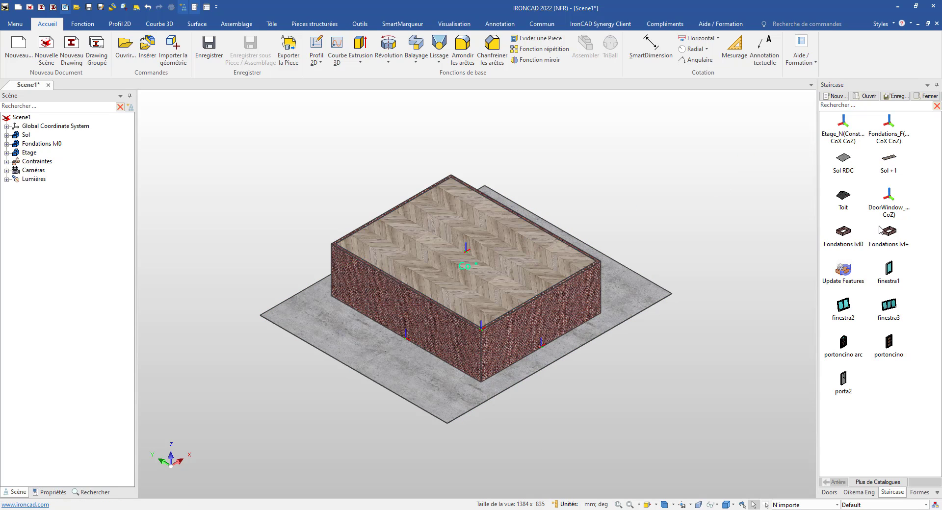
pyautogui.moveTo(881, 230); pyautogui.dragTo(476, 322)
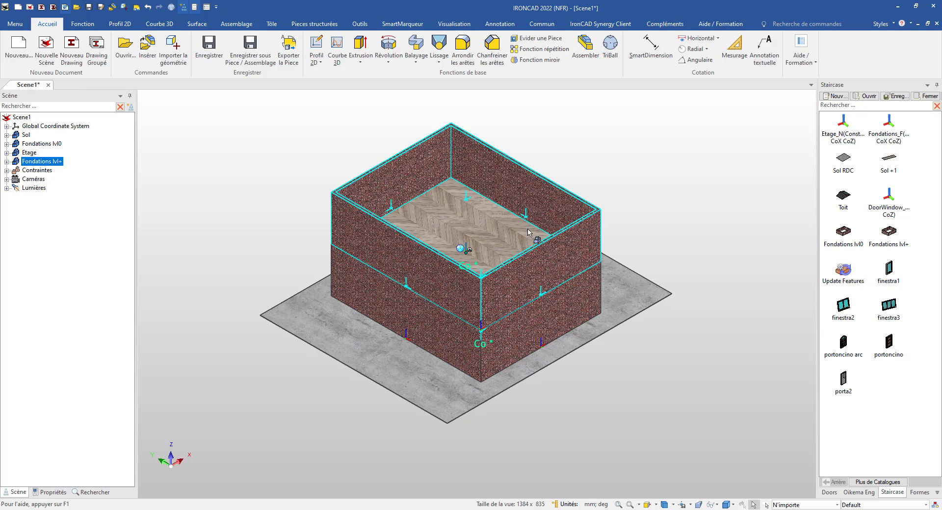
# Step: Reduce the height of the upper-storey walls slightly
pyautogui.click(530, 232)
pyautogui.moveTo(473, 192)
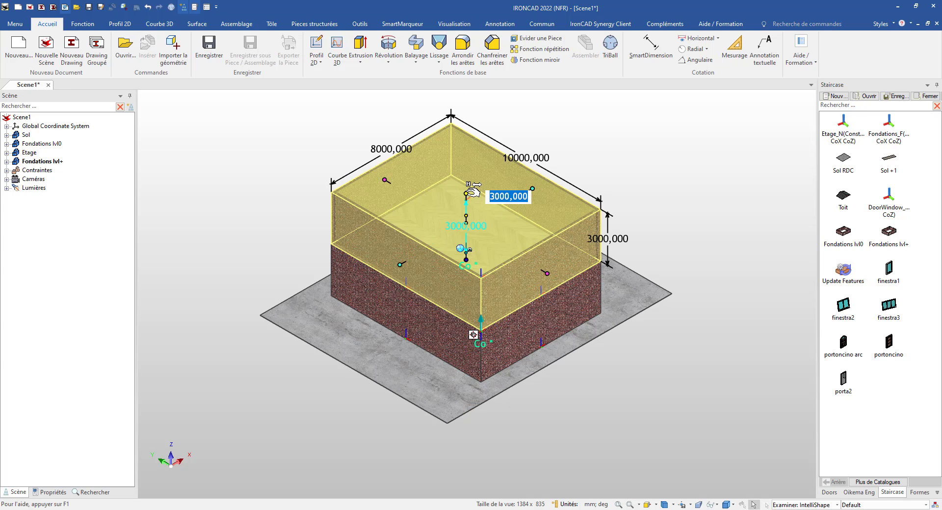
pyautogui.write('28')
pyautogui.press('Return')
pyautogui.click(732, 210)
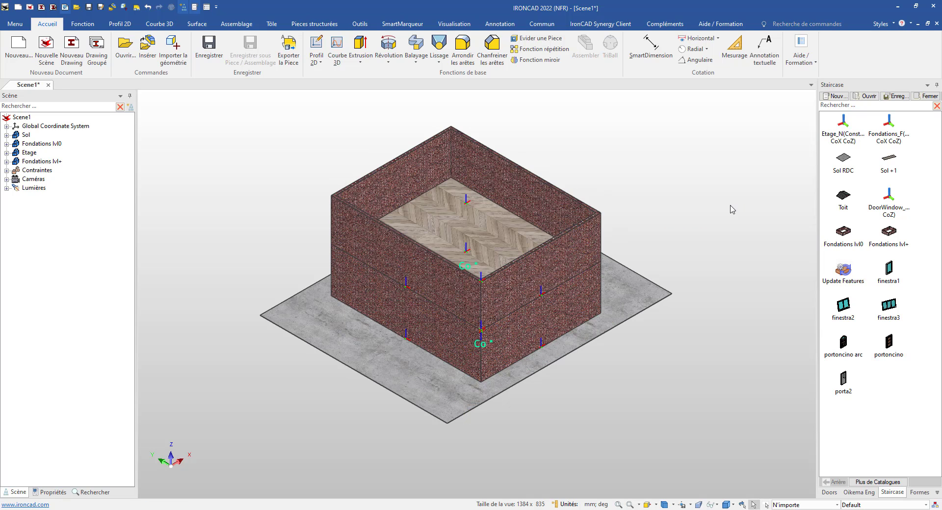
# Step: Close the upper storey with another Sol +1 floor and place the Toit roof on top of it
pyautogui.moveTo(894, 162); pyautogui.dragTo(484, 275)
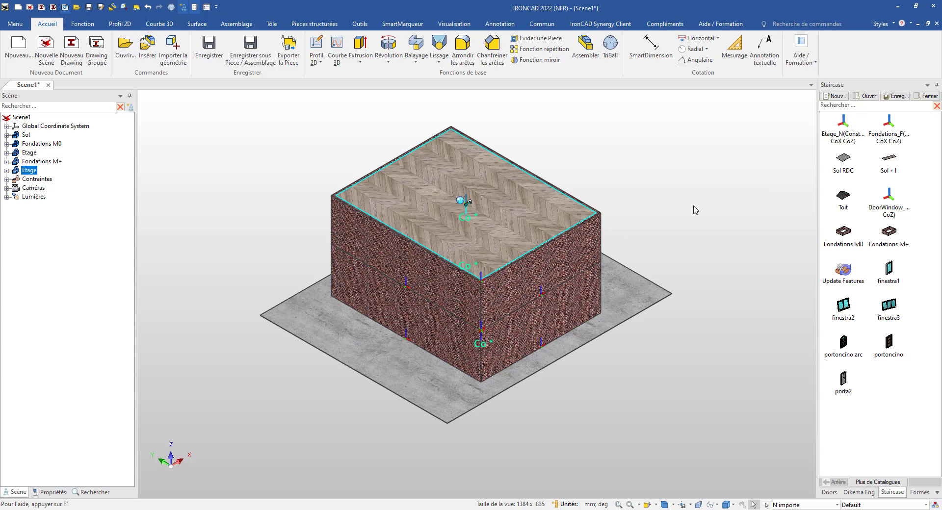
pyautogui.click(713, 204)
pyautogui.moveTo(843, 201); pyautogui.dragTo(507, 261)
# Step: Lower the ridge of the roof slightly by adjusting the roof shape's height
pyautogui.moveTo(601, 296); pyautogui.dragTo(536, 213, button='middle')
pyautogui.click(537, 212)
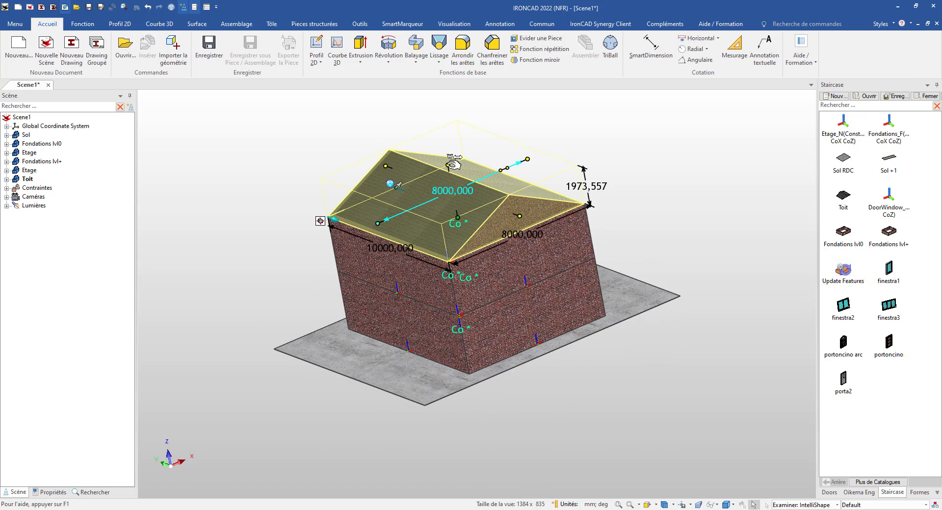
pyautogui.moveTo(448, 165); pyautogui.dragTo(451, 172)
pyautogui.click(638, 179)
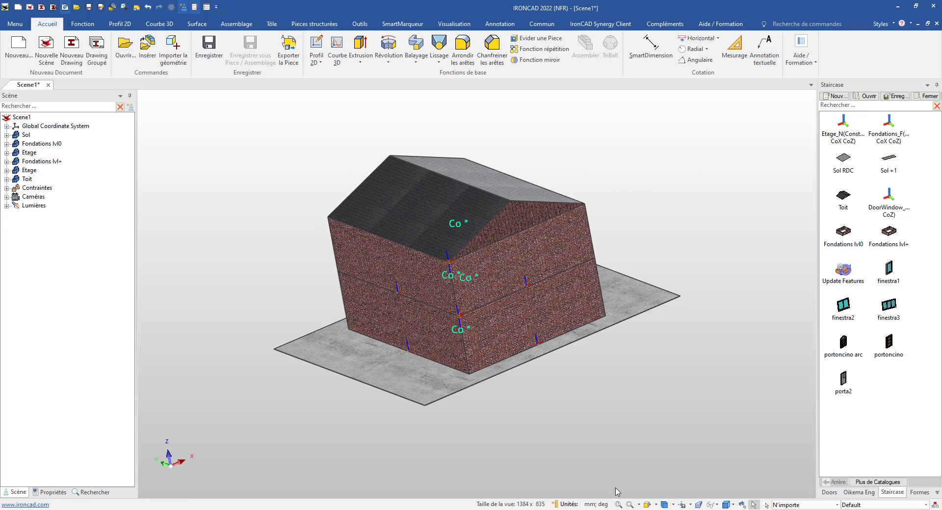
# Step: Place the porta2 door at the base of the gable wall and position it at a set distance from the building's front corner edge
pyautogui.click(665, 505)
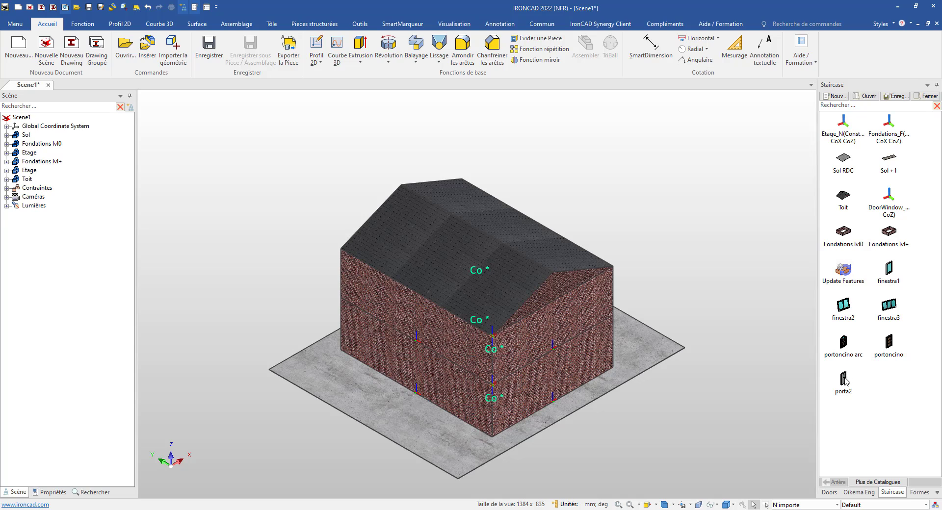
pyautogui.moveTo(845, 381); pyautogui.dragTo(547, 403)
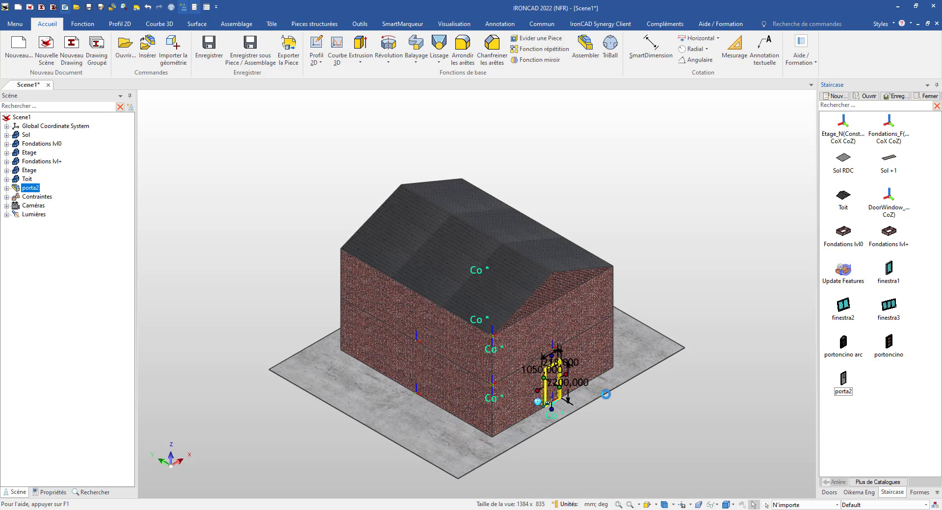
pyautogui.press('F10')
pyautogui.scroll(5, 616, 375)
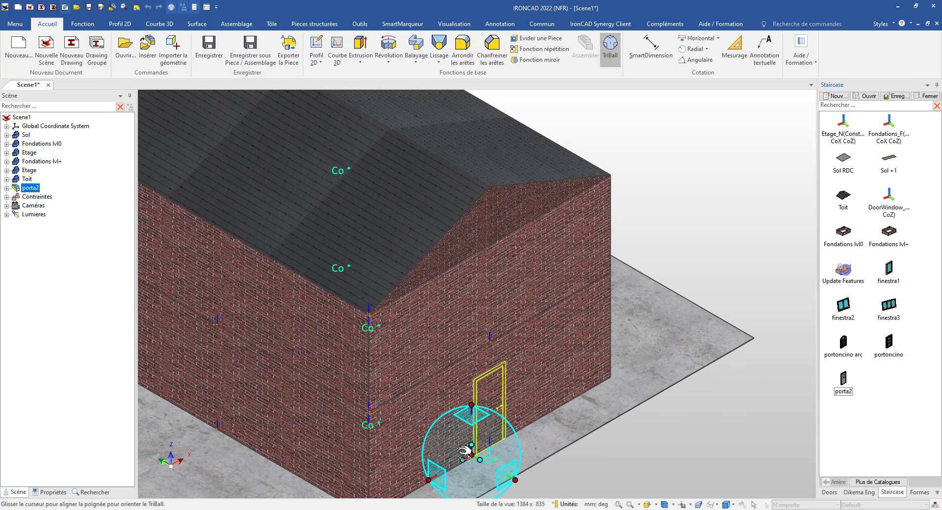
pyautogui.rightClick(429, 481)
pyautogui.click(482, 452)
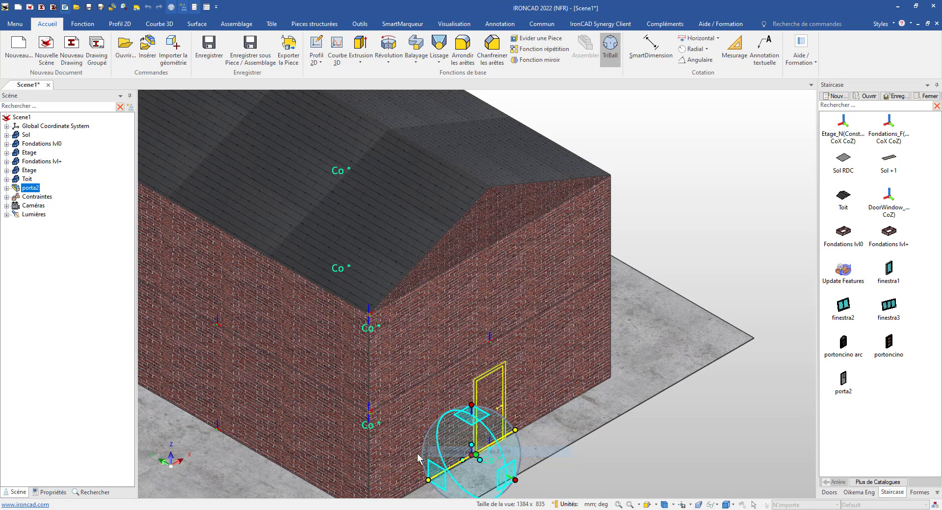
pyautogui.click(369, 461)
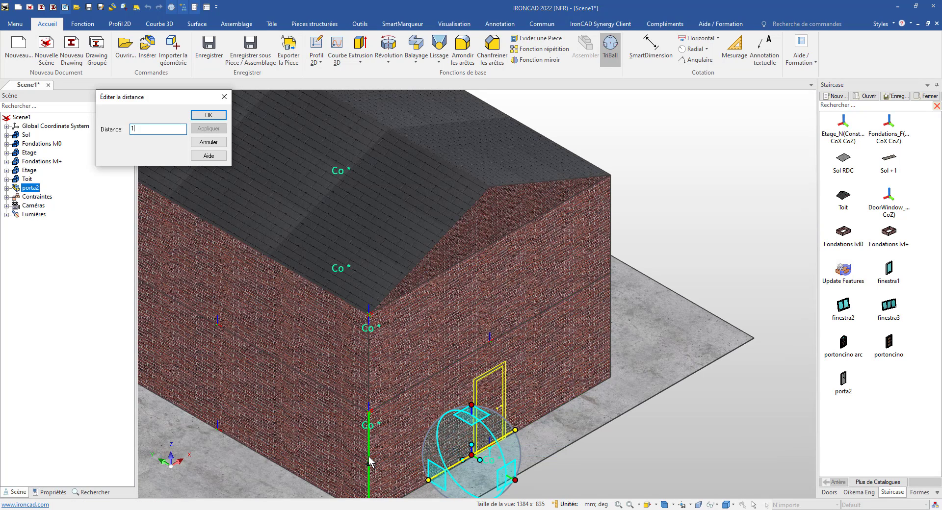
pyautogui.press('Return')
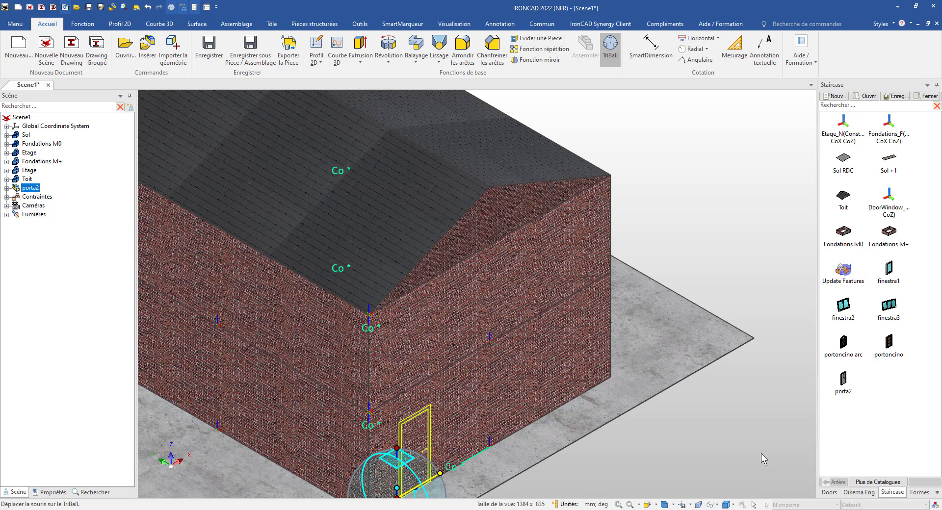
pyautogui.click(657, 442)
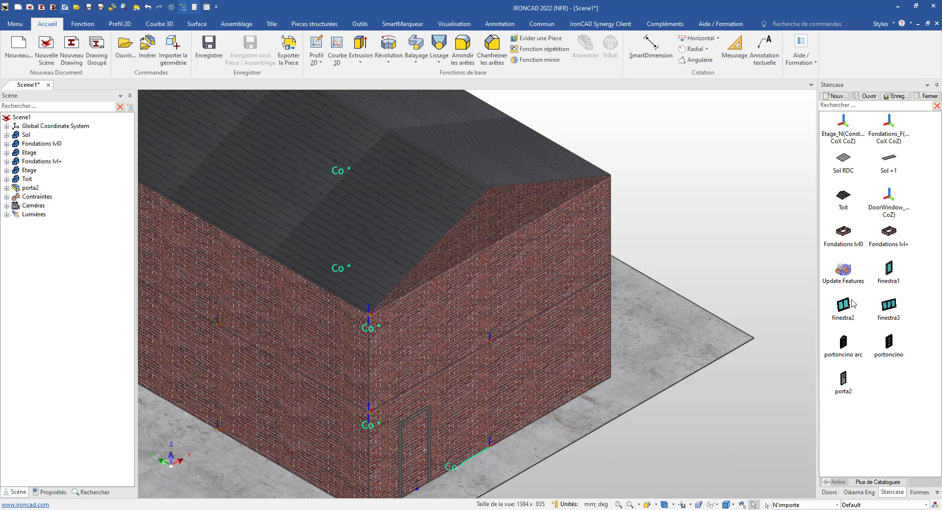
# Step: Place a finestra3 window on the ground storey of the gable wall, beside the door
pyautogui.moveTo(882, 311); pyautogui.dragTo(526, 394)
pyautogui.click(521, 390)
pyautogui.click(703, 466)
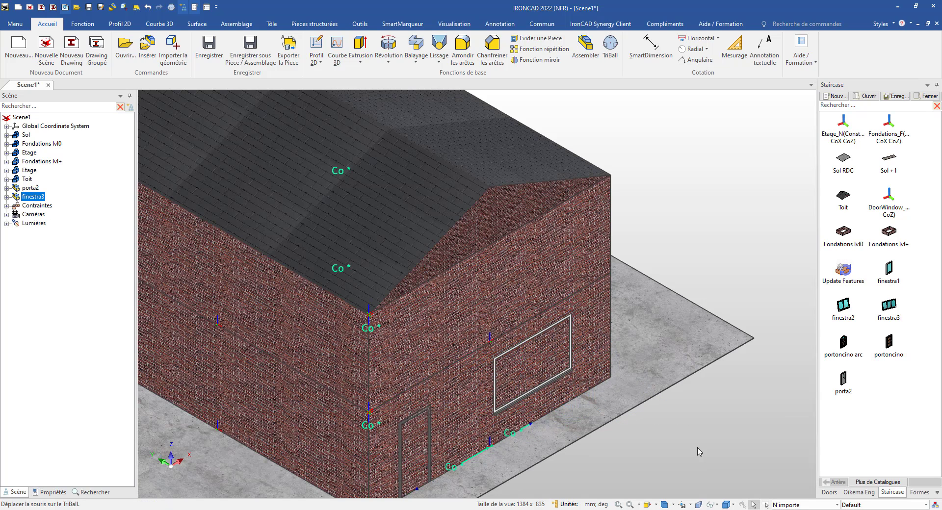
# Step: Add a second porta2 door on the upper storey and shift it along the wall about 1600 mm, above the finestra3 window
pyautogui.moveTo(844, 379); pyautogui.dragTo(510, 343)
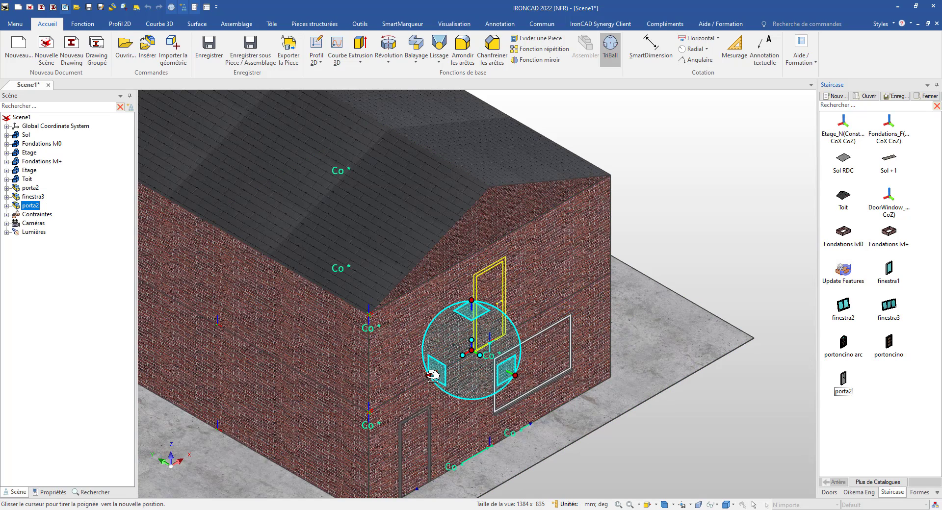
pyautogui.moveTo(429, 376); pyautogui.dragTo(477, 347)
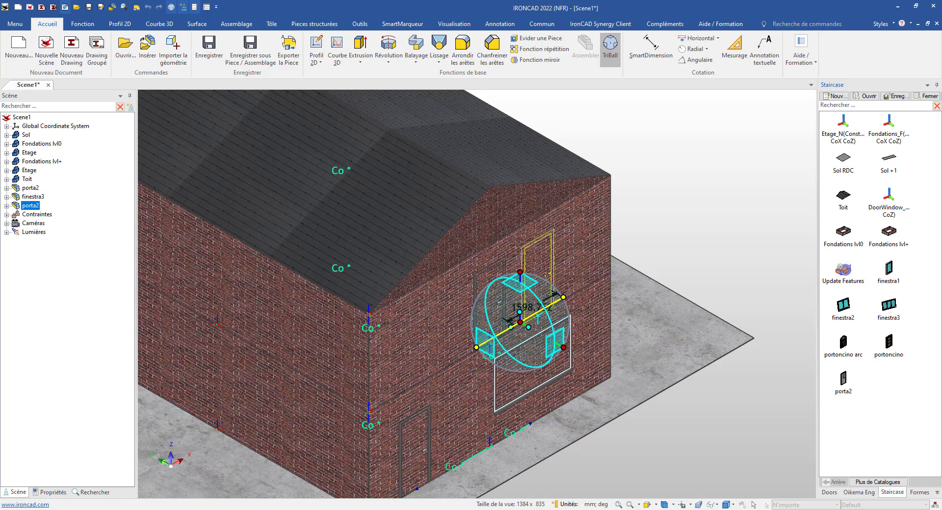
pyautogui.press('F10')
pyautogui.click(739, 210)
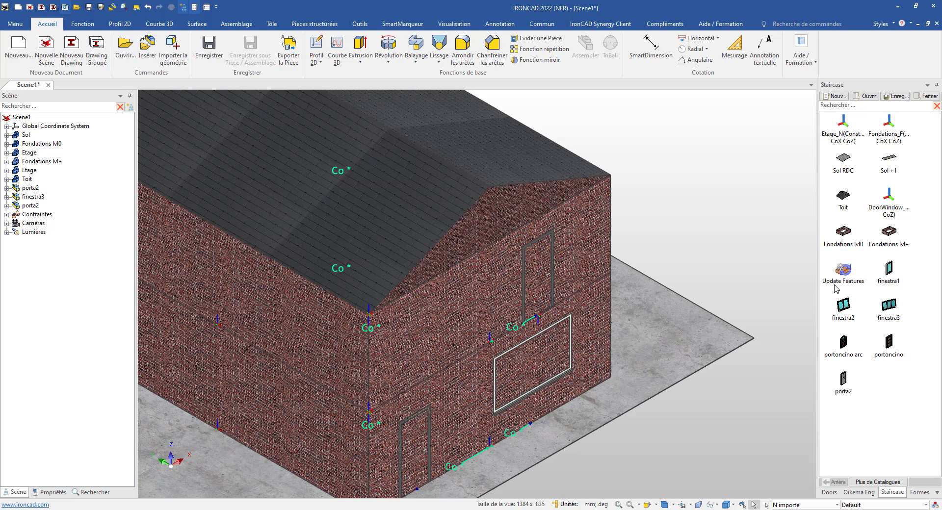
# Step: Place a finestra2 window on the upper storey of the gable wall and shift it along the wall about 1765 mm
pyautogui.moveTo(849, 307); pyautogui.dragTo(430, 350)
pyautogui.press('F10')
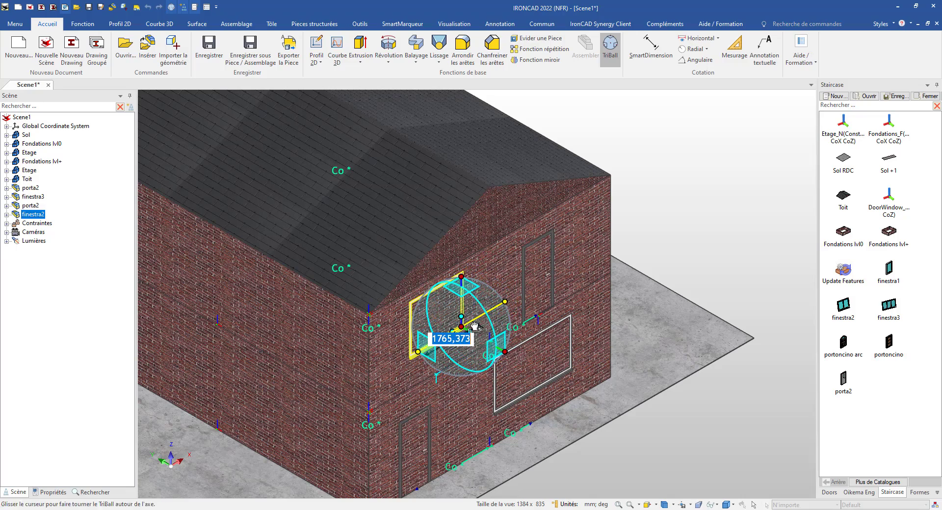
pyautogui.click(769, 231)
# Step: Apply Update Features to the scene so the doors and windows cut their openings in the walls
pyautogui.click(619, 504)
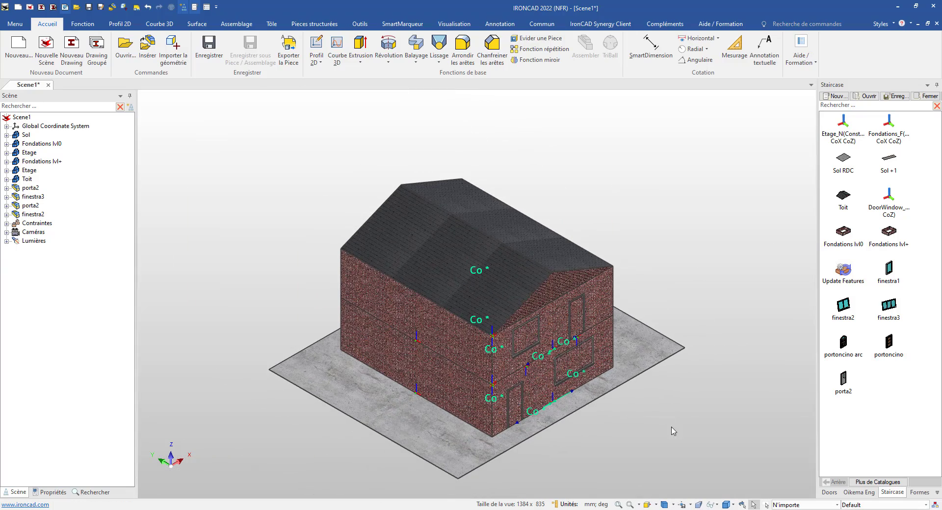
pyautogui.moveTo(845, 271); pyautogui.dragTo(766, 246)
pyautogui.click(792, 117)
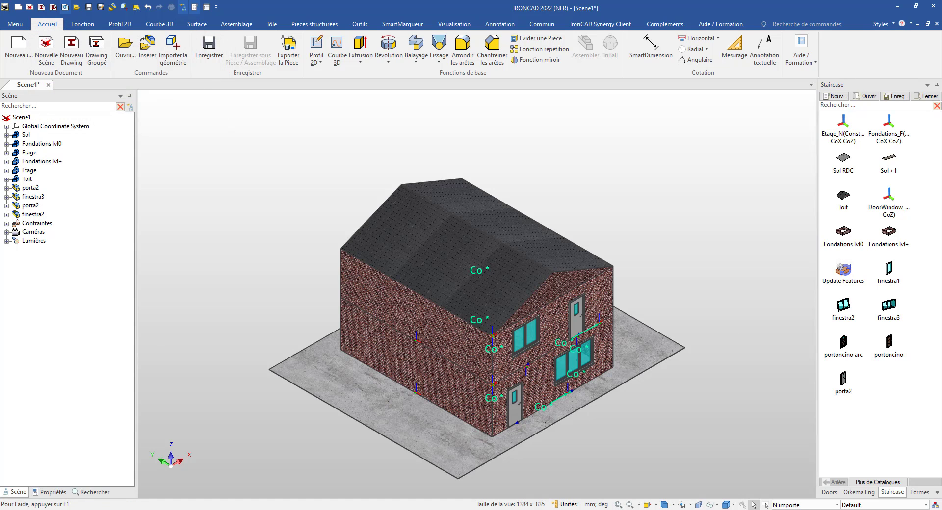
# Step: Combine all building parts, from Sol to finestra2, into one assembly and name it Batiment
pyautogui.click(38, 216)
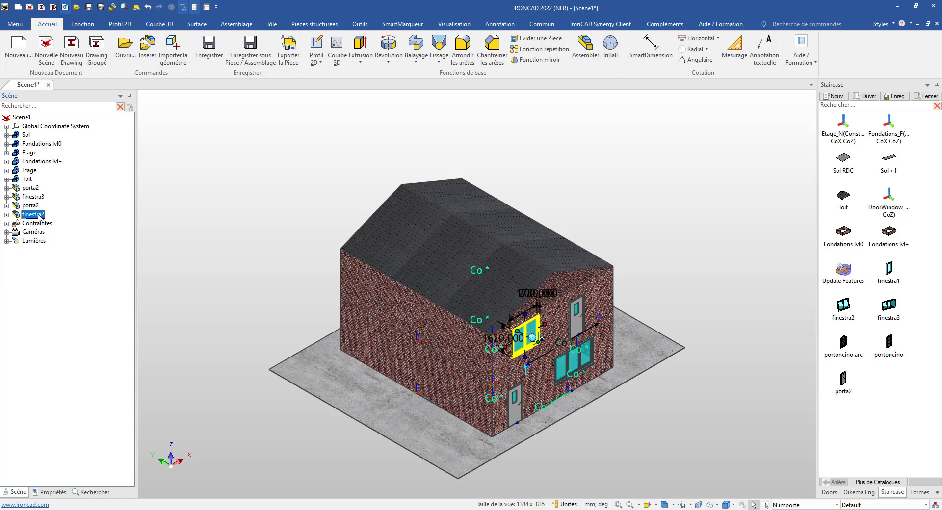
pyautogui.keyDown('shift'); pyautogui.click(26, 137); pyautogui.keyUp('shift')
pyautogui.rightClick(27, 140)
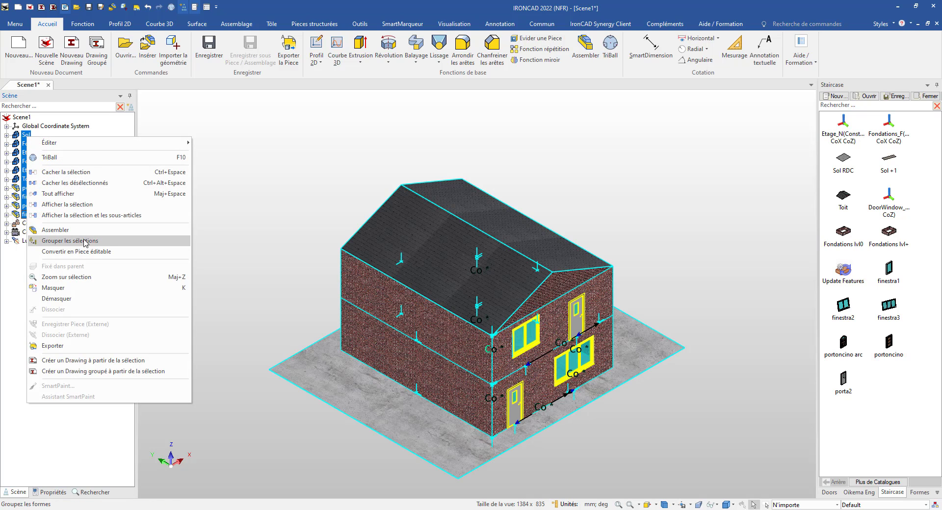
pyautogui.click(73, 229)
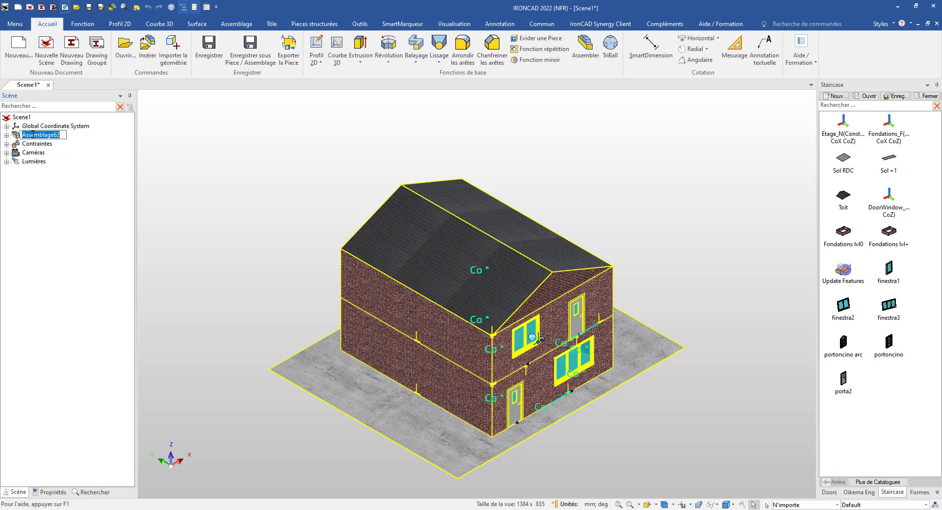
pyautogui.write('Batiment')
pyautogui.press('Return')
pyautogui.click(222, 229)
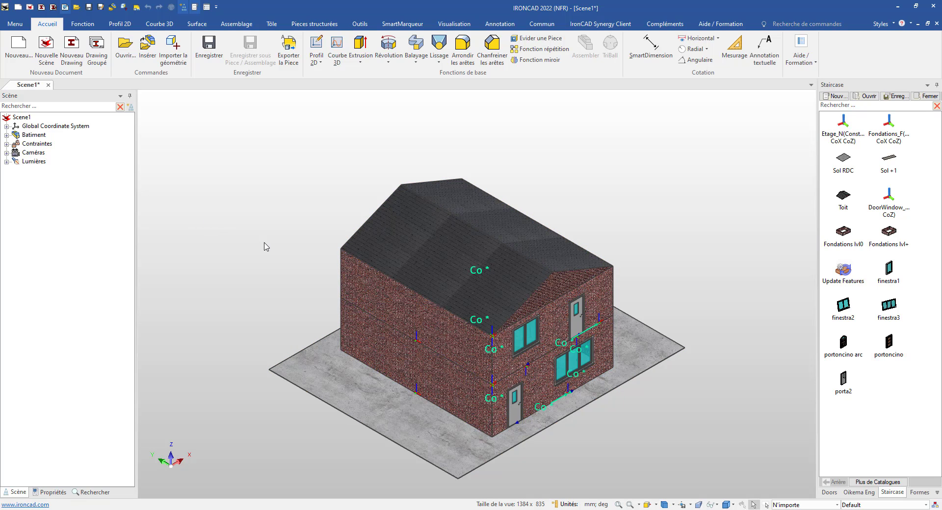
# Step: Insert Steel Stairs from the Structured Steel folder of the ICM Add-on catalogue in front of the gable wall, beside the ground-floor door
pyautogui.click(878, 482)
pyautogui.click(880, 323)
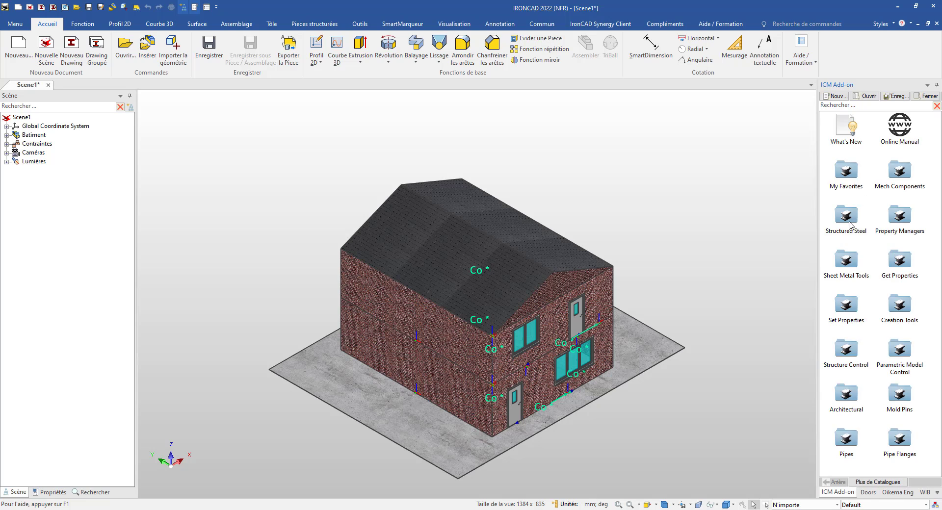
pyautogui.click(850, 226)
pyautogui.scroll(-1, 857, 310)
pyautogui.click(849, 414)
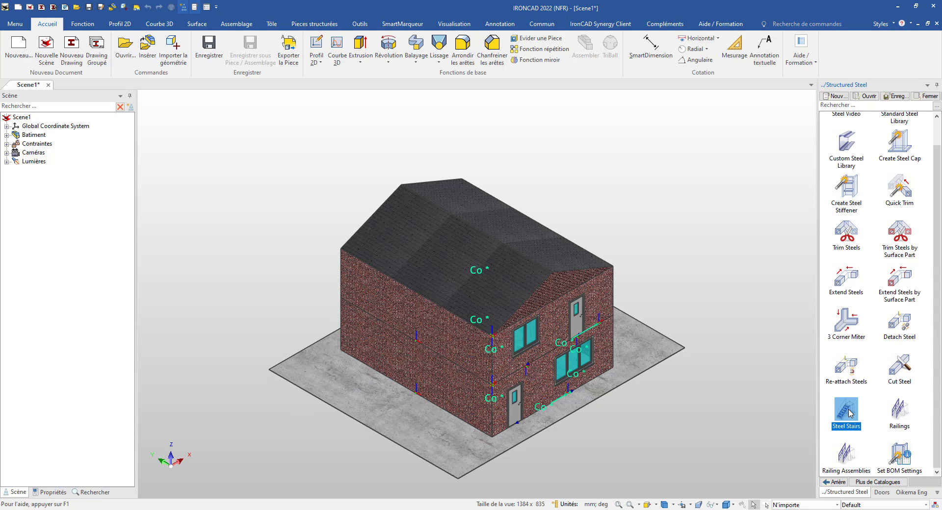
pyautogui.moveTo(851, 414); pyautogui.dragTo(546, 415)
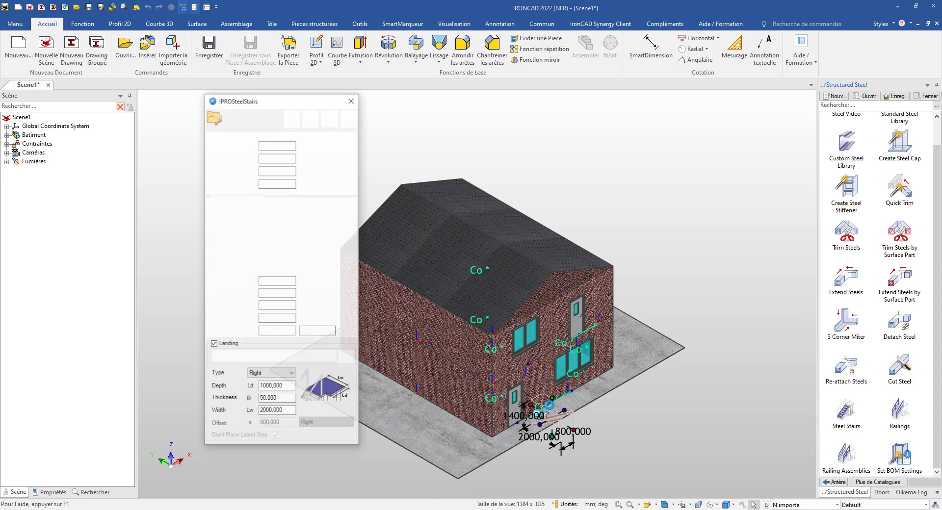
pyautogui.scroll(5, 547, 416)
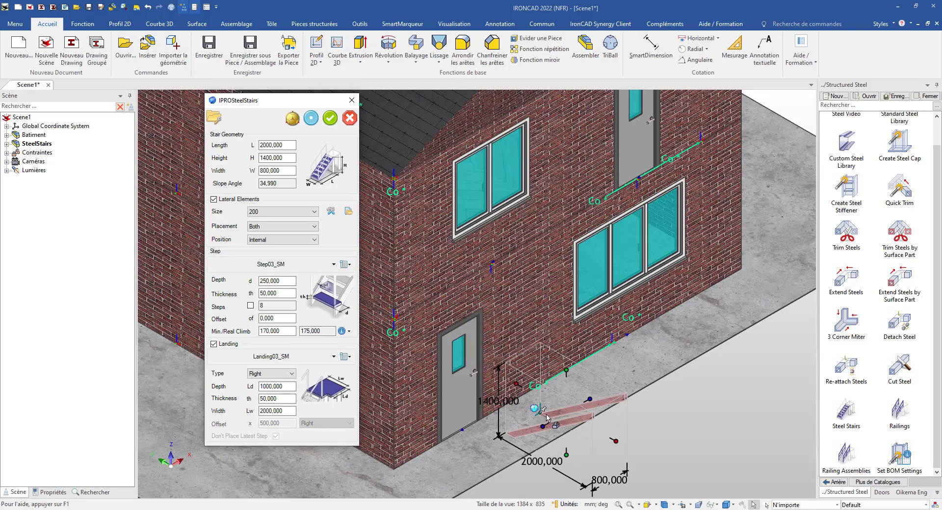
# Step: Move the stairs to the ground-floor door frame's outer base corner and rotate them 90° about the vertical axis
pyautogui.click(535, 408)
pyautogui.rightClick(541, 423)
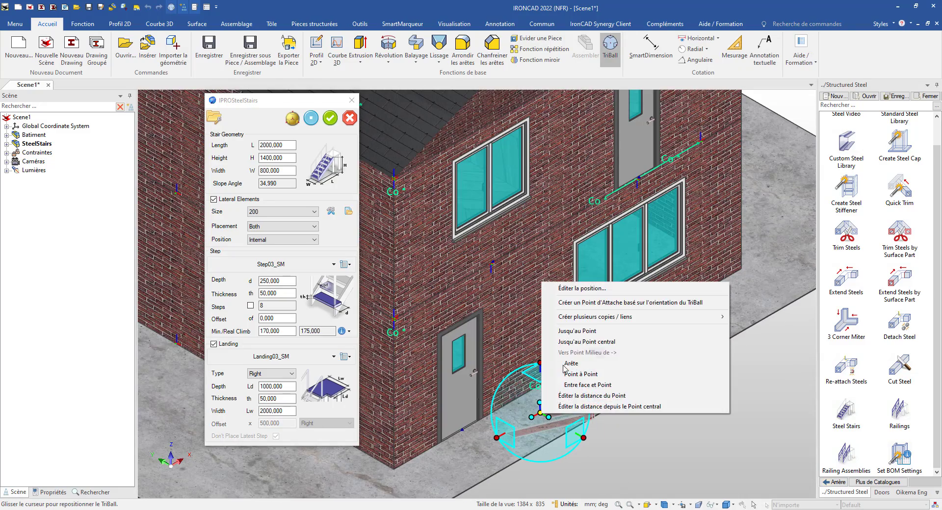
pyautogui.click(576, 331)
pyautogui.scroll(8, 471, 393)
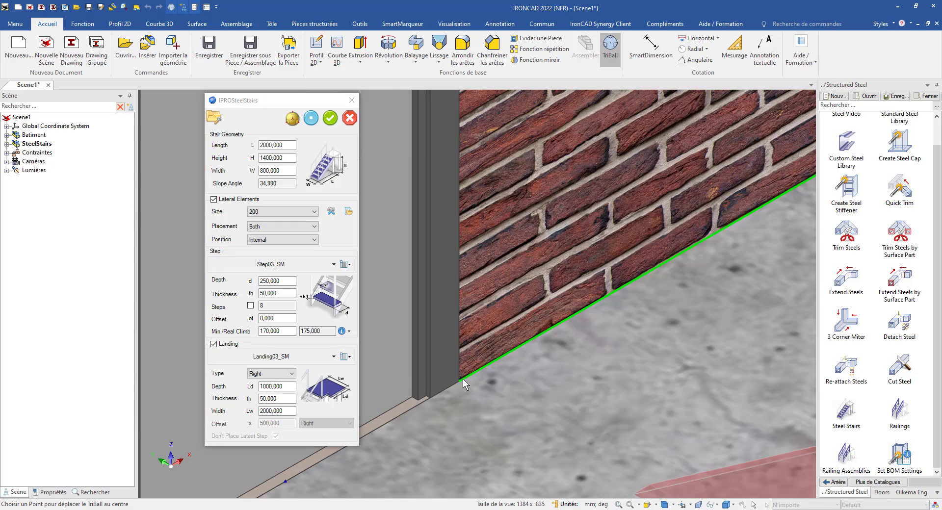
pyautogui.click(460, 381)
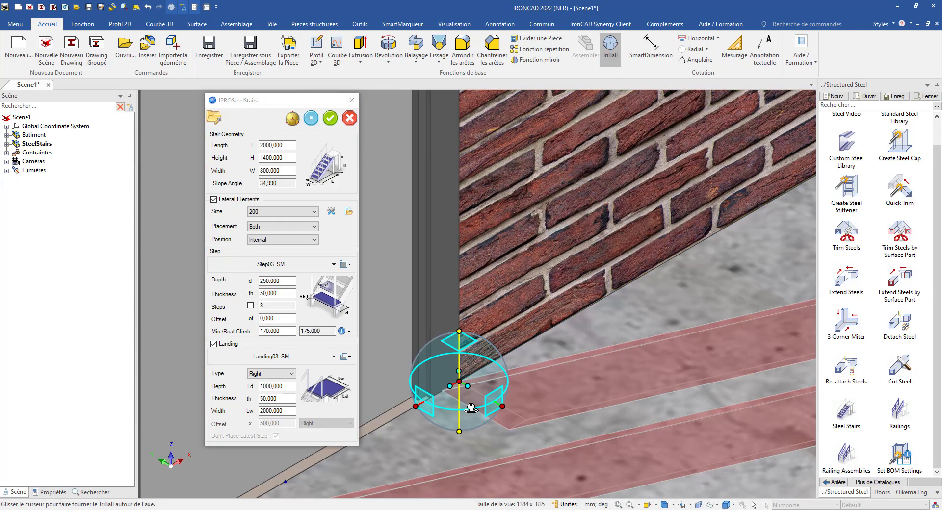
pyautogui.write('90')
pyautogui.press('Return')
pyautogui.press('Escape')
pyautogui.scroll(-8, 478, 293)
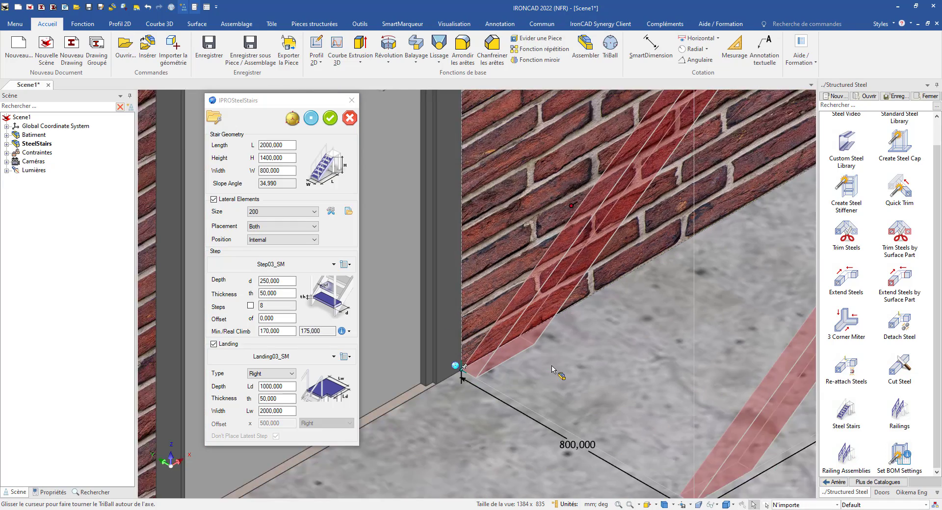
# Step: Stretch the stairs to a height of 3000 mm and a length of about 3024 mm, reaching towards the upper door
pyautogui.moveTo(574, 294); pyautogui.dragTo(430, 196, button='middle')
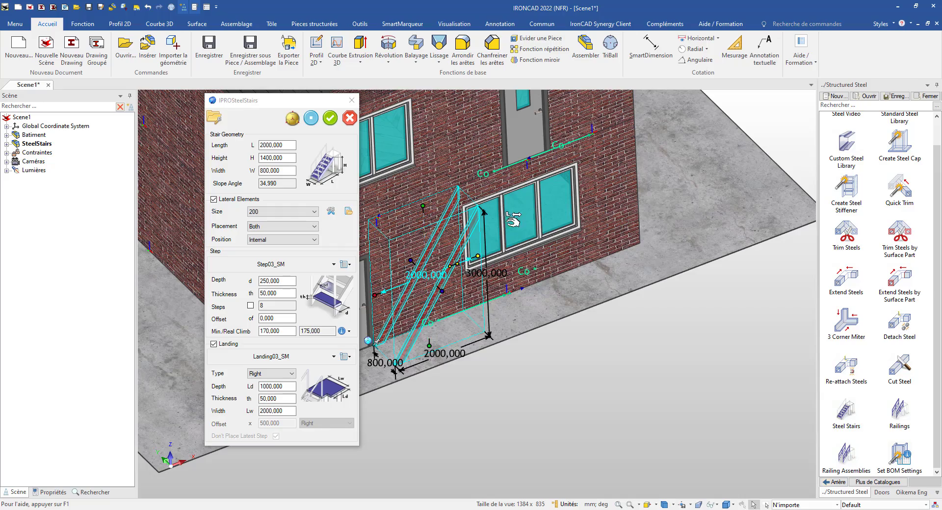
pyautogui.moveTo(502, 160); pyautogui.dragTo(503, 162)
pyautogui.click(627, 384)
pyautogui.moveTo(627, 385); pyautogui.dragTo(461, 314, button='middle')
# Step: Set the stair landing type to Left and its width to 1000 mm
pyautogui.click(284, 374)
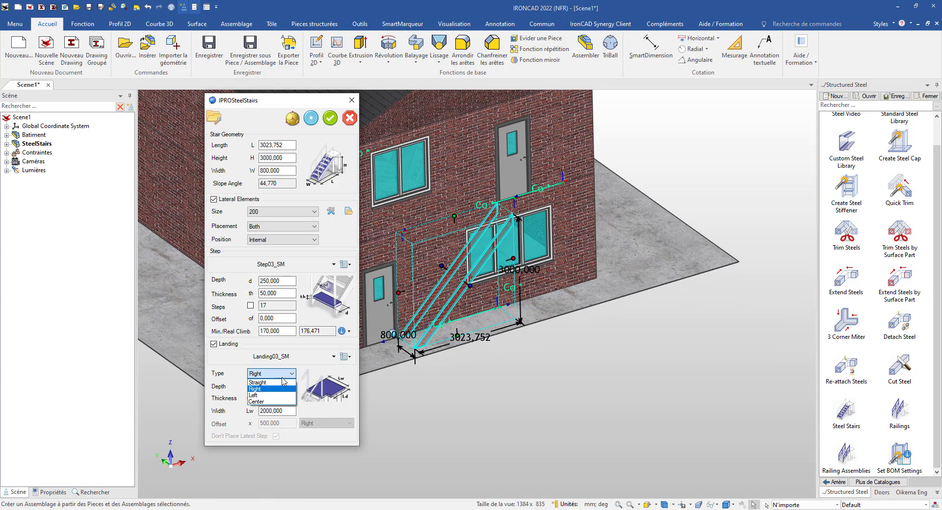
pyautogui.click(271, 396)
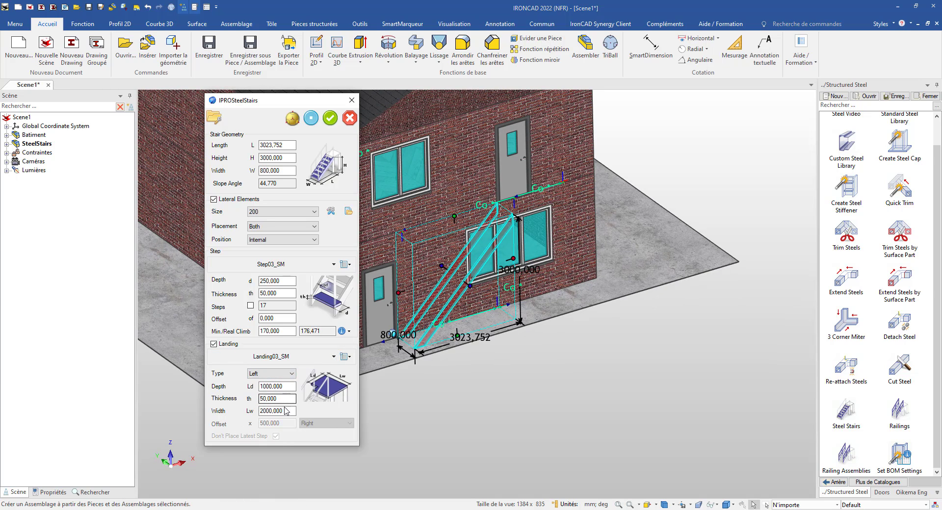
pyautogui.moveTo(286, 411); pyautogui.dragTo(259, 411)
# Step: Shift the stairs 200 mm perpendicular to the gable wall and generate the steps and landing
pyautogui.click(293, 118)
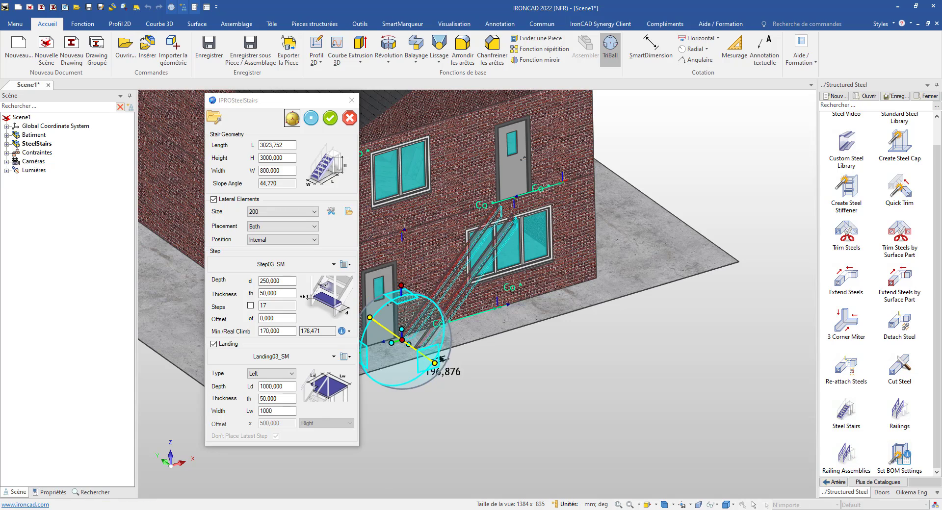
pyautogui.write('200')
pyautogui.press('Return')
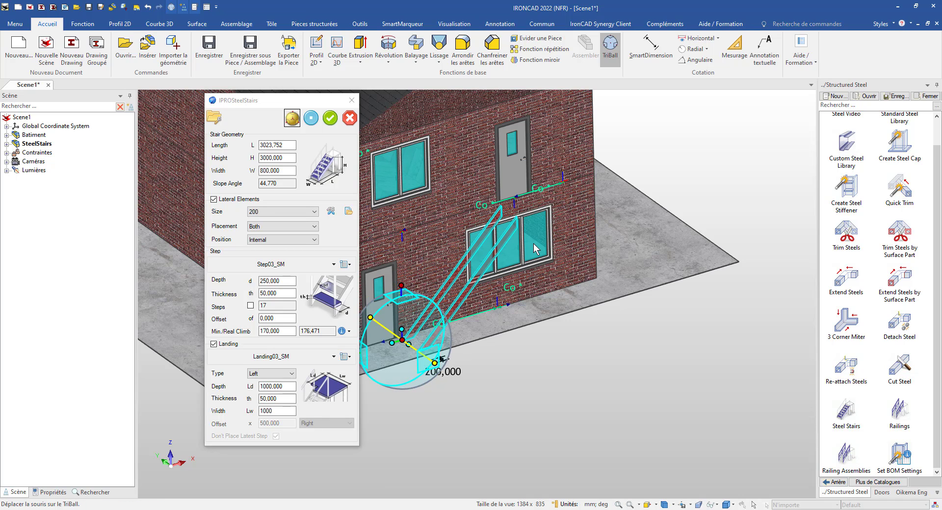
pyautogui.click(312, 119)
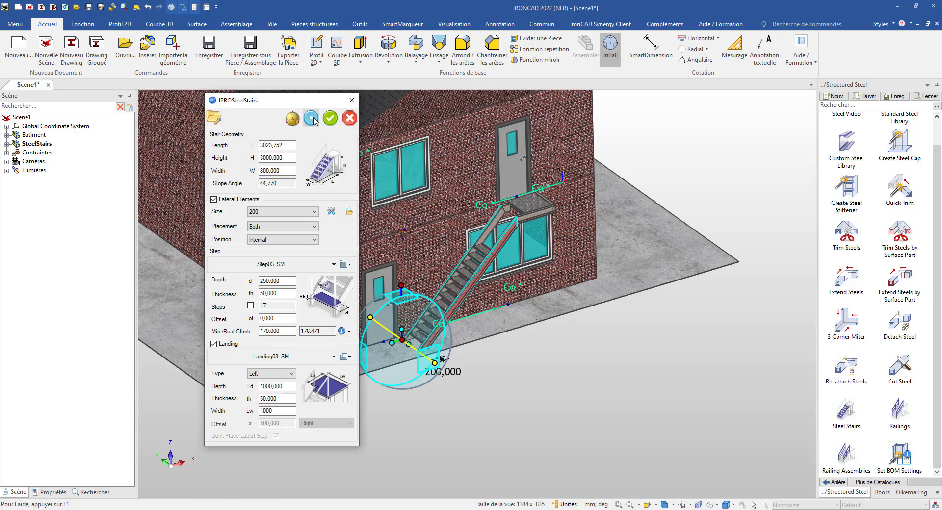
pyautogui.scroll(5, 494, 258)
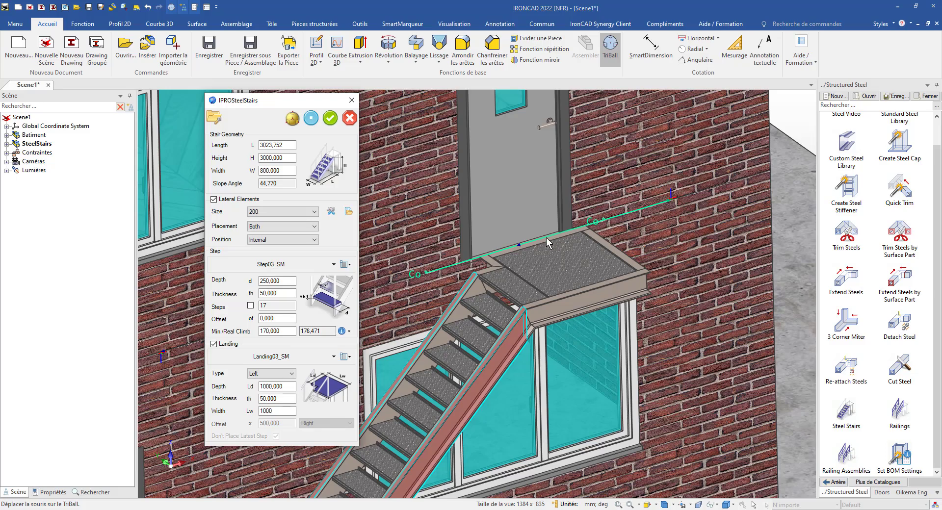
pyautogui.scroll(-5, 476, 274)
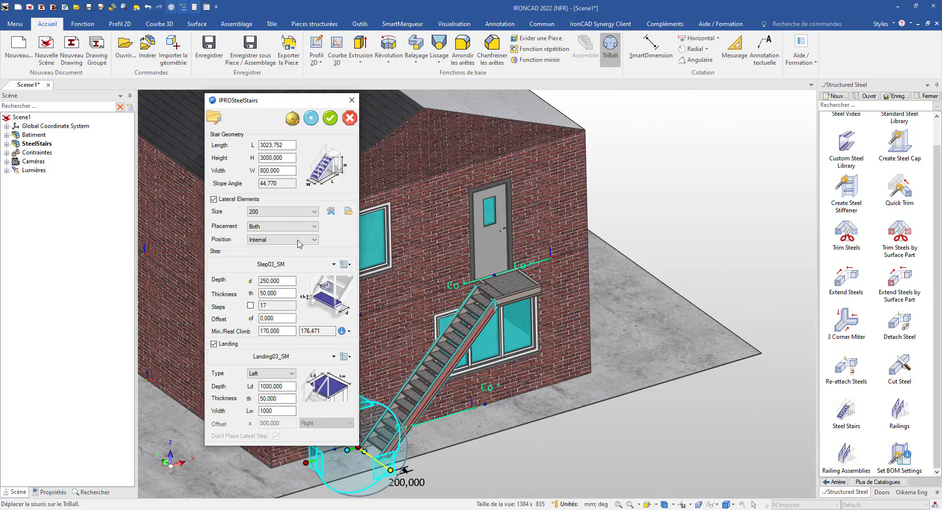
# Step: Shorten the stairs to a length of about 2784 mm and regenerate them
pyautogui.moveTo(309, 105); pyautogui.dragTo(257, 105)
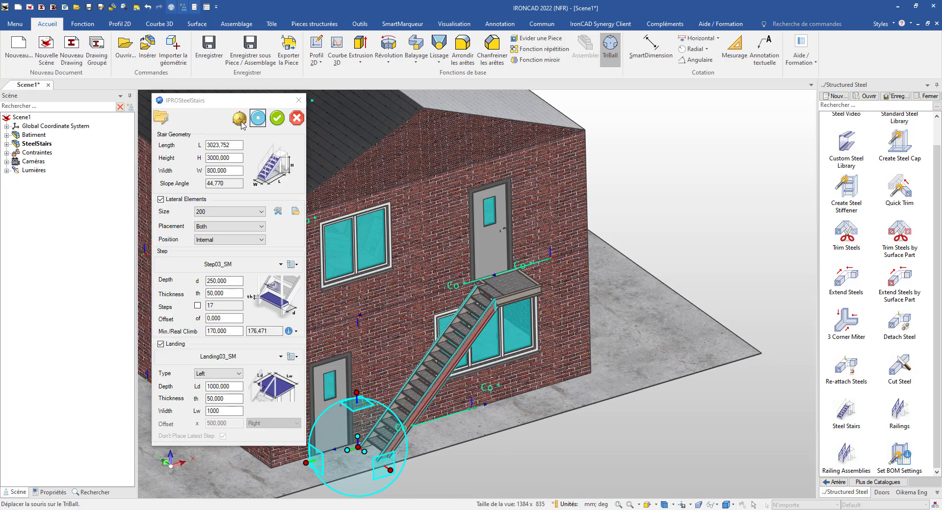
pyautogui.click(239, 119)
pyautogui.moveTo(492, 355); pyautogui.dragTo(482, 356)
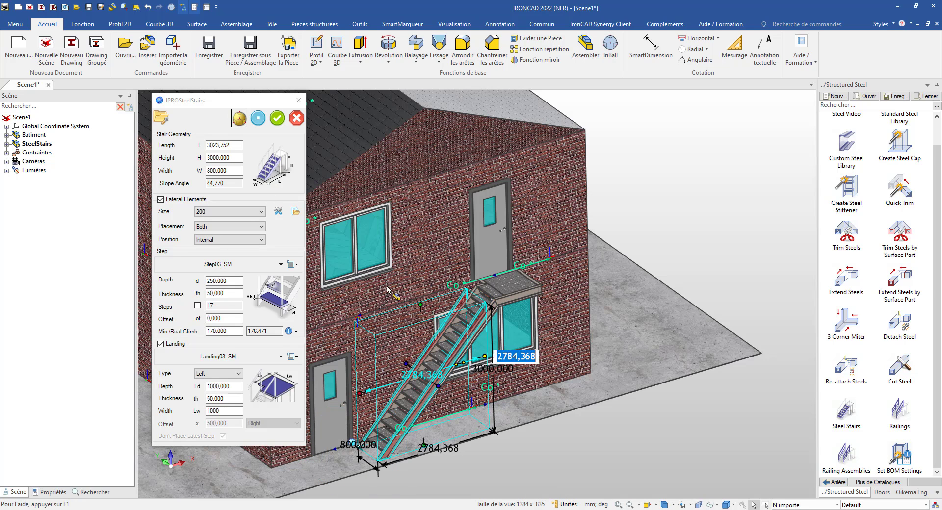
pyautogui.click(256, 120)
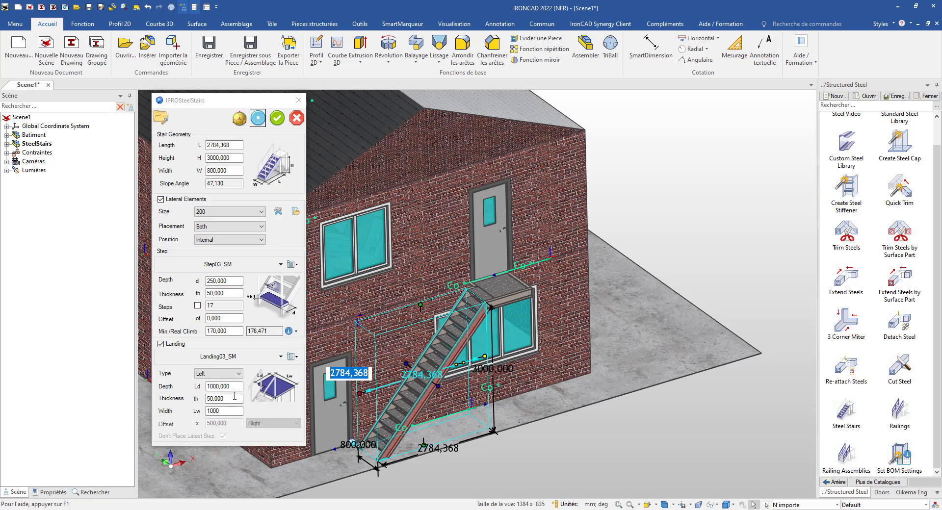
# Step: Set the landing depth to 1200 mm and regenerate the stairs
pyautogui.click(242, 388)
pyautogui.write('1200')
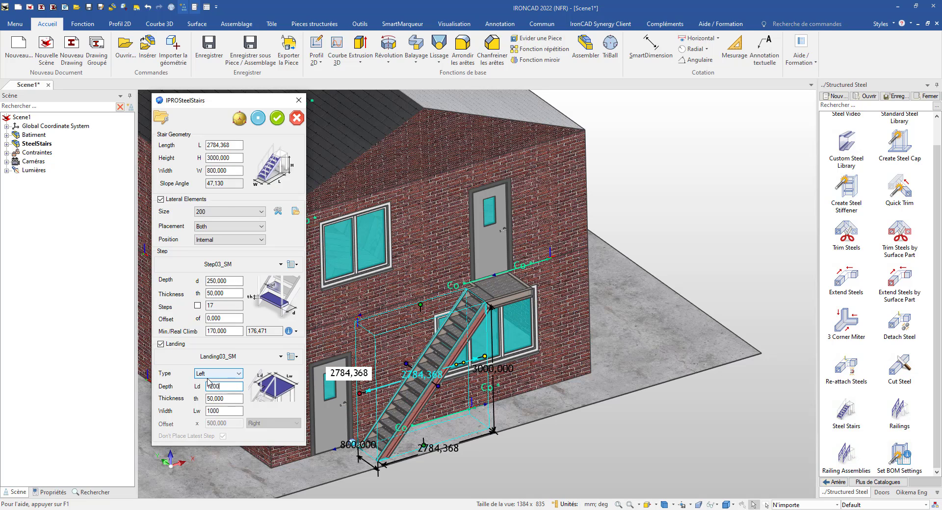
pyautogui.click(257, 120)
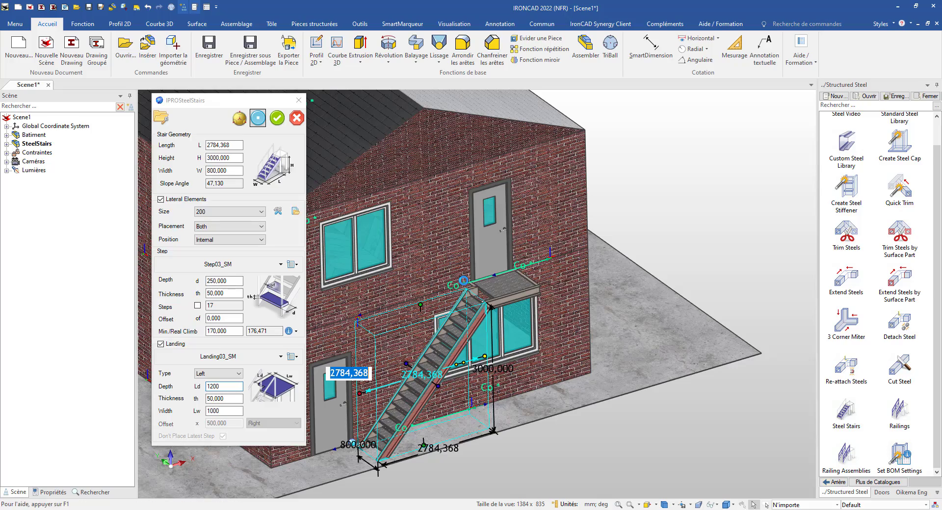
# Step: Shorten the stairs to a length of about 2758 mm, regenerate them and accept the stair settings
pyautogui.moveTo(632, 442); pyautogui.dragTo(533, 478, button='middle')
pyautogui.scroll(2, 508, 283)
pyautogui.scroll(5, 508, 285)
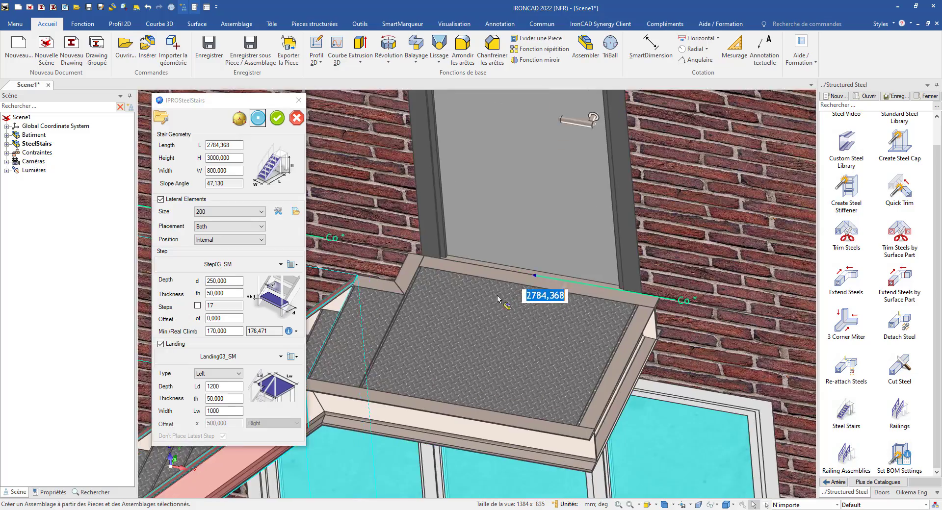
pyautogui.moveTo(515, 300)
pyautogui.mouseDown(button='middle')
pyautogui.moveTo(540, 319)
pyautogui.moveTo(501, 302)
pyautogui.mouseUp(button='middle')
pyautogui.scroll(-5, 501, 303)
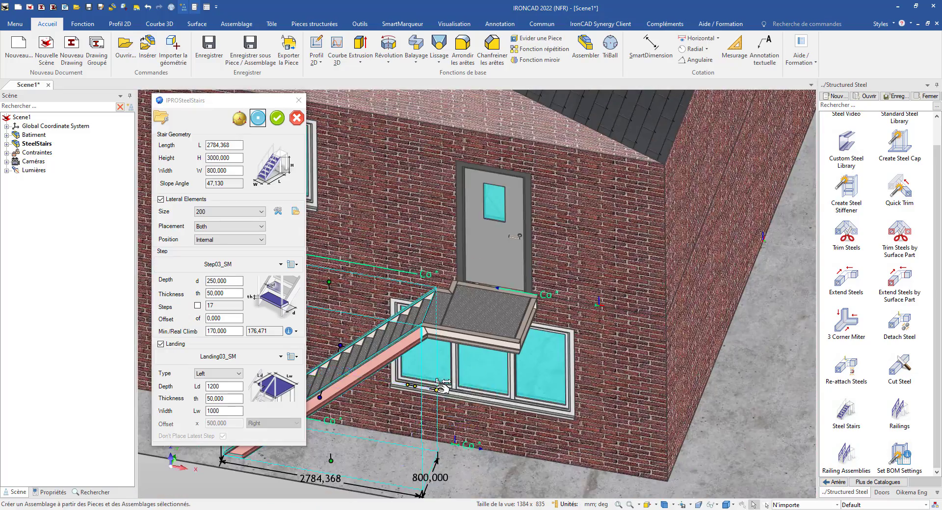
pyautogui.moveTo(437, 390); pyautogui.dragTo(435, 388)
pyautogui.scroll(-3, 435, 385)
pyautogui.click(259, 122)
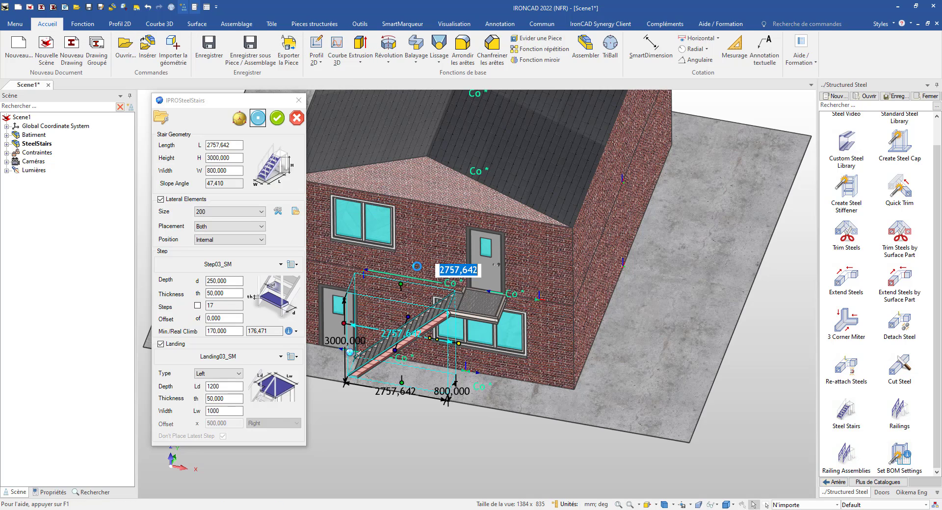
pyautogui.click(276, 117)
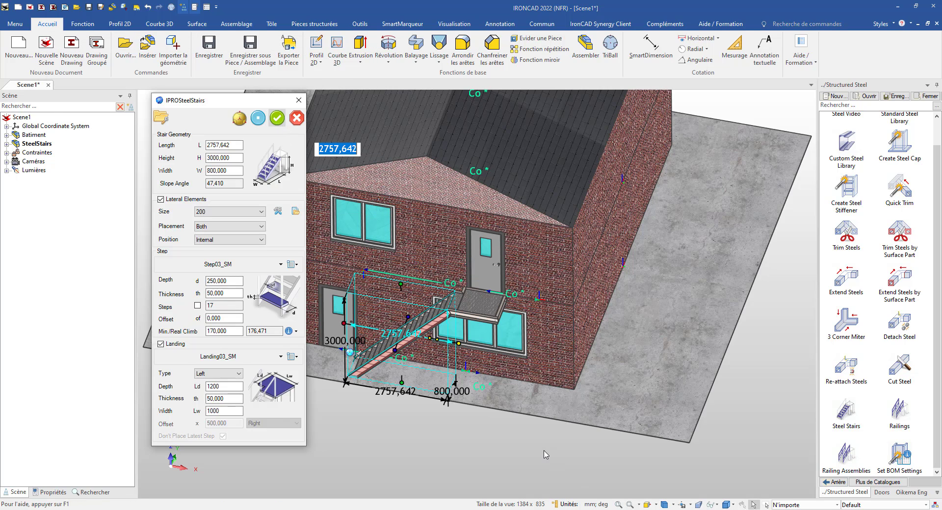
# Step: Examine the finished staircase and its landing at the upper door from several angles
pyautogui.scroll(5, 472, 320)
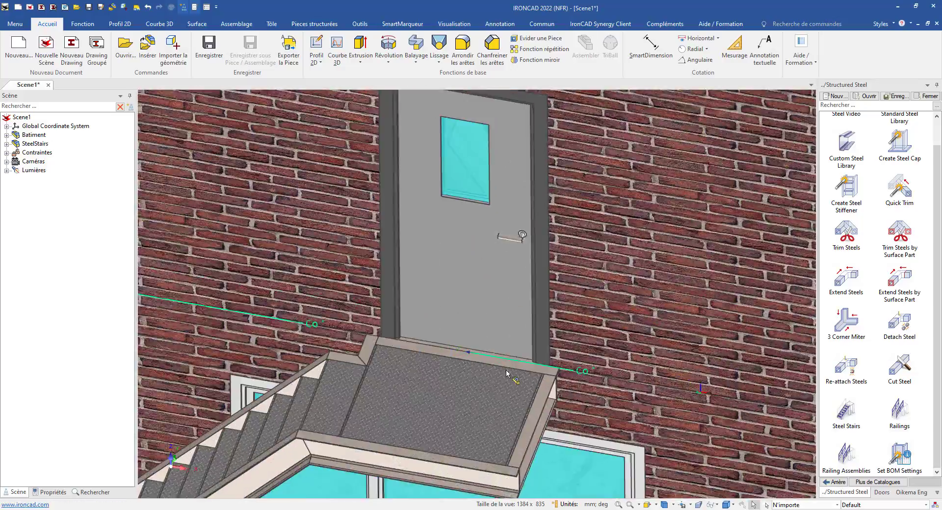
pyautogui.moveTo(509, 375); pyautogui.dragTo(527, 363, button='middle')
pyautogui.scroll(-10, 527, 362)
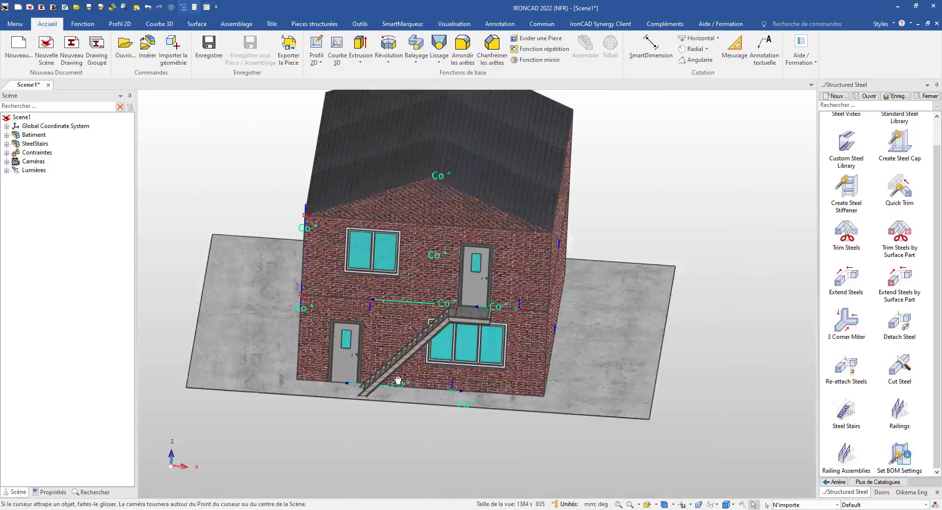
pyautogui.moveTo(398, 381); pyautogui.dragTo(427, 464, button='middle')
pyautogui.moveTo(472, 416); pyautogui.dragTo(368, 357, button='middle')
pyautogui.scroll(4, 477, 331)
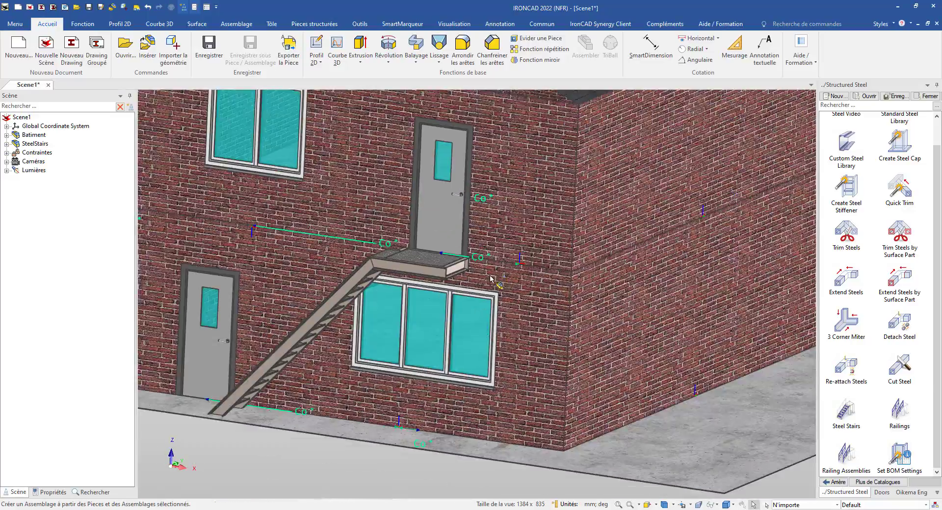
pyautogui.moveTo(490, 279)
pyautogui.mouseDown(button='middle')
pyautogui.moveTo(473, 358)
pyautogui.moveTo(485, 272)
pyautogui.mouseUp(button='middle')
pyautogui.scroll(3, 429, 266)
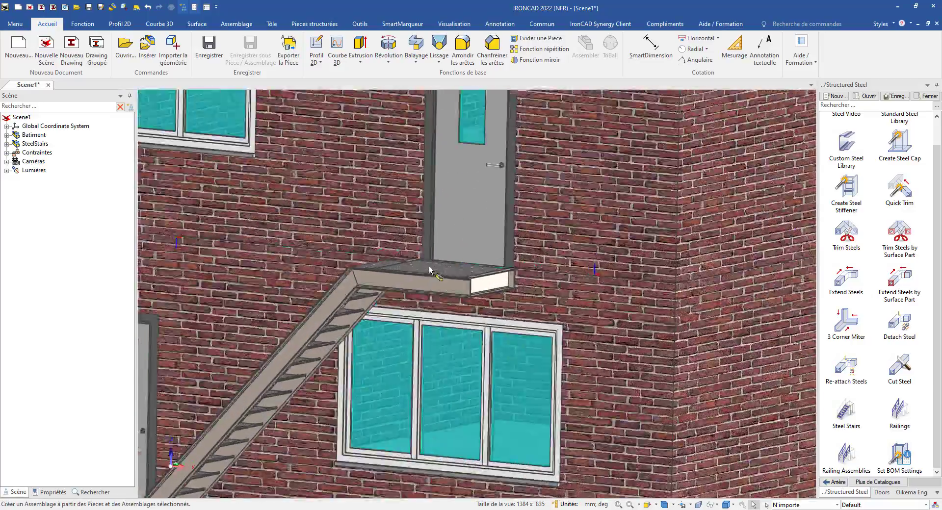
# Step: Add a 10 mm thick Equal steel end cap to the open end of the landing's front beam
pyautogui.scroll(2, 429, 266)
pyautogui.moveTo(429, 266); pyautogui.dragTo(623, 345, button='middle')
pyautogui.scroll(3, 510, 317)
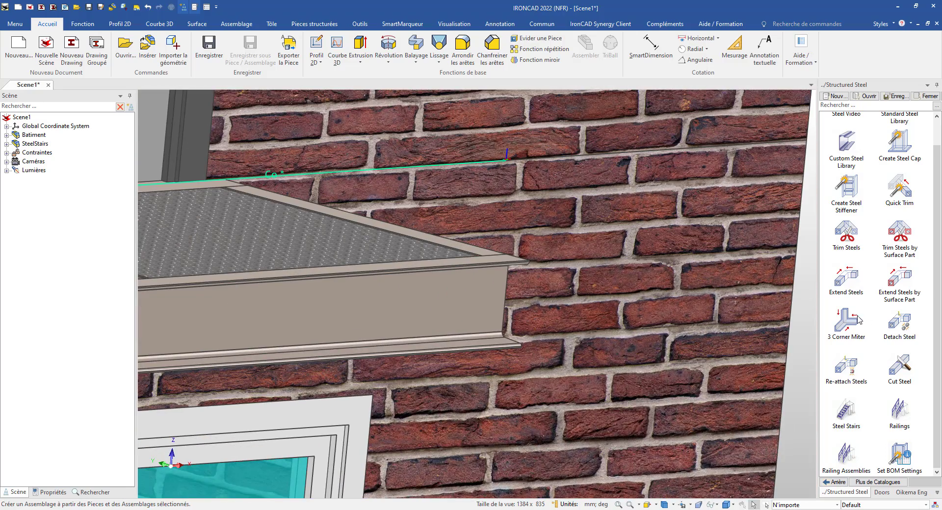
pyautogui.moveTo(847, 189); pyautogui.dragTo(526, 316)
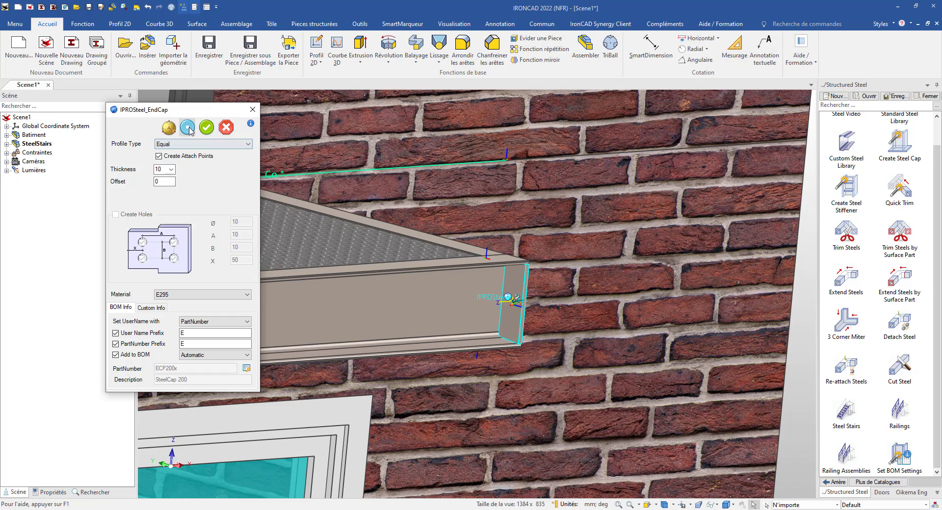
pyautogui.click(209, 129)
# Step: Insert a standard steel HE beam of type HE120A on the ground in front of the landing
pyautogui.scroll(-4, 483, 302)
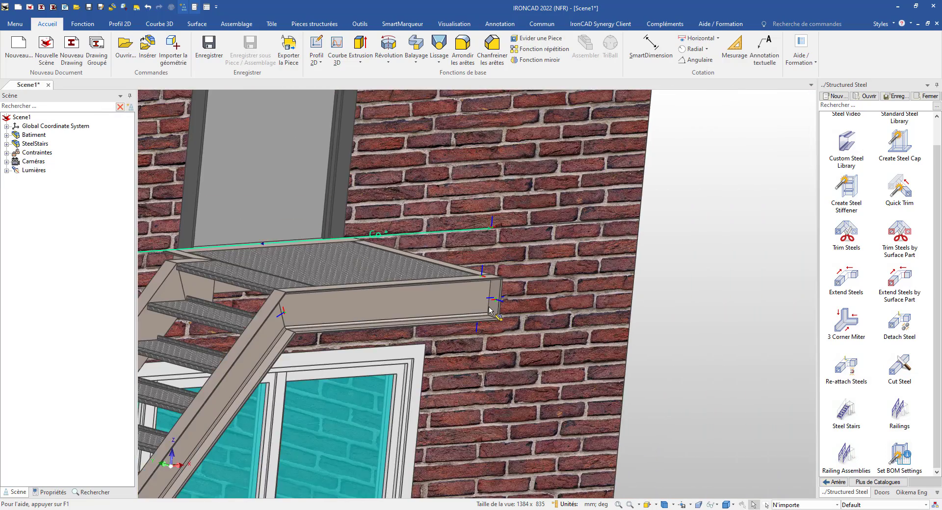
pyautogui.moveTo(627, 348); pyautogui.dragTo(442, 348, button='middle')
pyautogui.scroll(-3, 465, 394)
pyautogui.scroll(-2, 464, 394)
pyautogui.moveTo(464, 394); pyautogui.dragTo(669, 376, button='middle')
pyautogui.scroll(1, 845, 160)
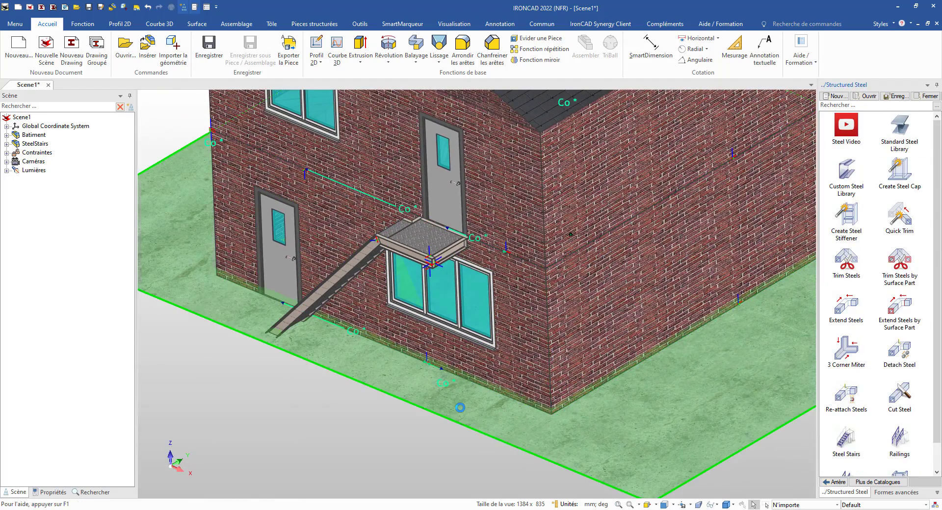
pyautogui.moveTo(460, 408); pyautogui.dragTo(460, 408)
pyautogui.click(160, 147)
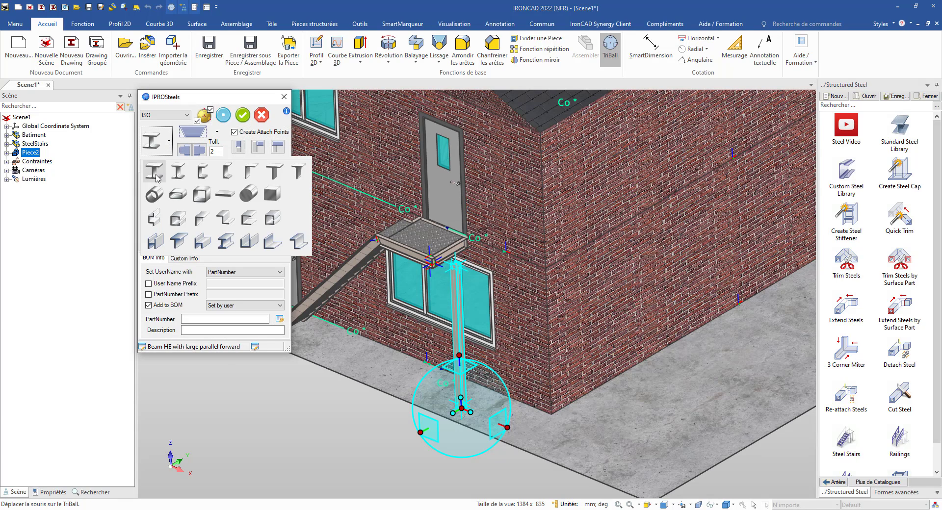
pyautogui.click(155, 176)
pyautogui.click(236, 192)
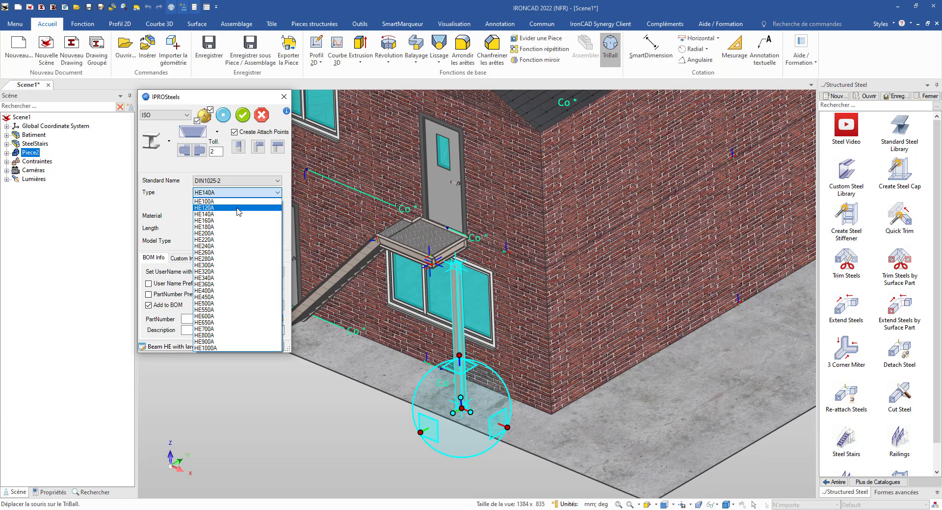
pyautogui.click(238, 208)
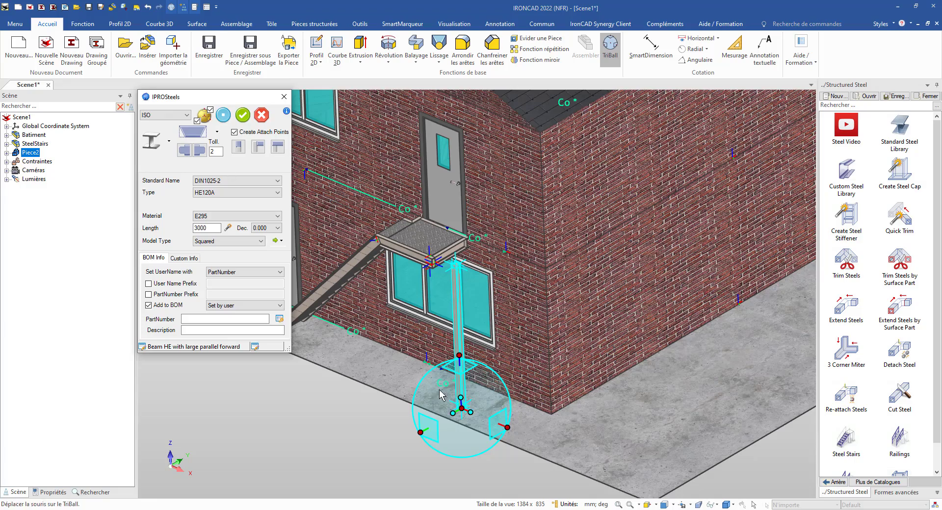
# Step: Relocate the TriBall, without moving the column, to the front bottom corner of the column's flange
pyautogui.scroll(6, 463, 270)
pyautogui.scroll(3, 513, 369)
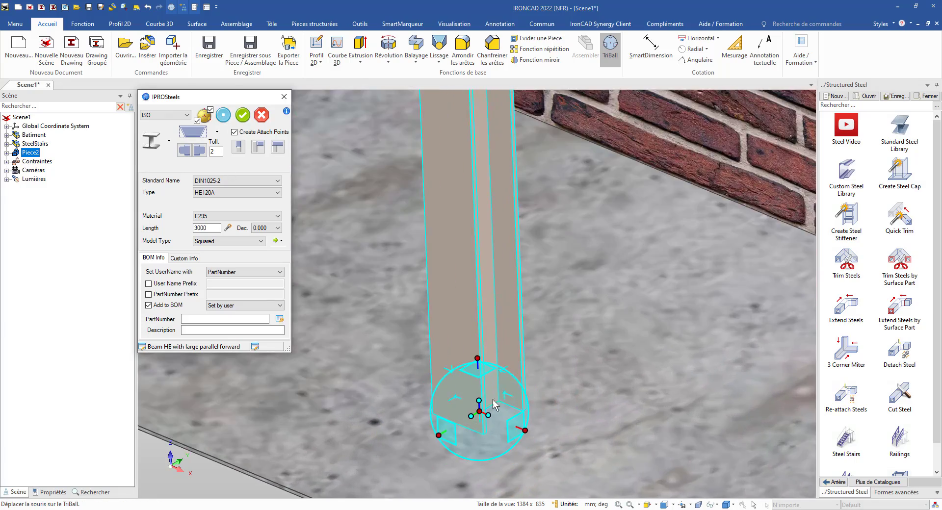
pyautogui.click(479, 377)
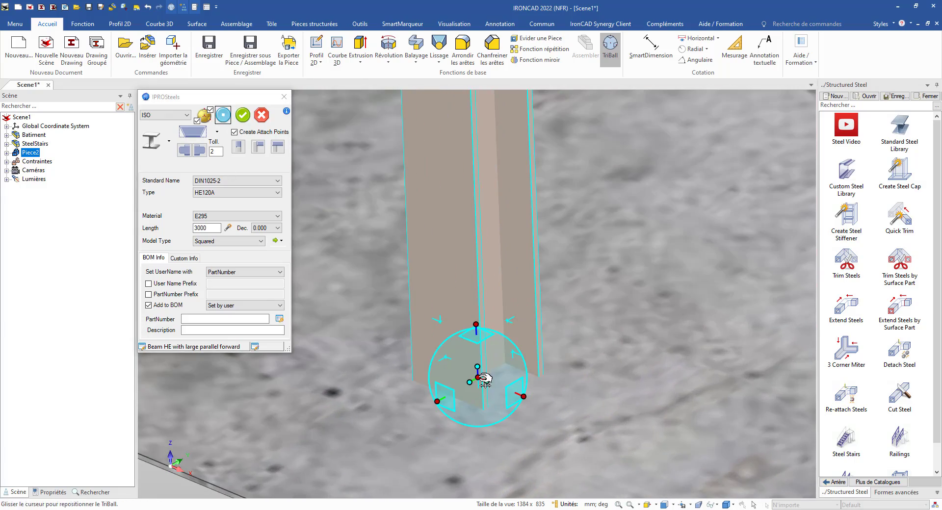
pyautogui.press('space')
pyautogui.moveTo(481, 378); pyautogui.dragTo(483, 409)
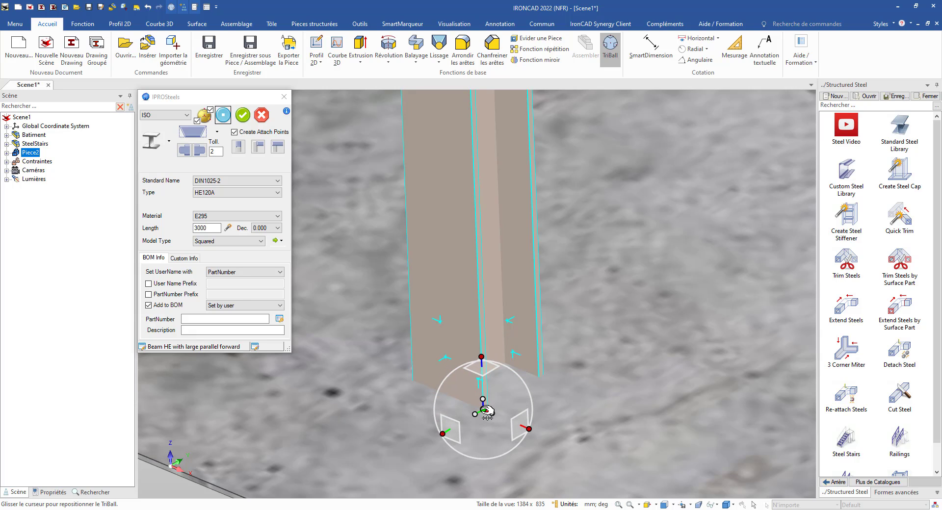
pyautogui.press('space')
# Step: Move the column in the horizontal plane to the outer corner of the landing's front beam and accept the beam settings
pyautogui.rightClick(481, 370)
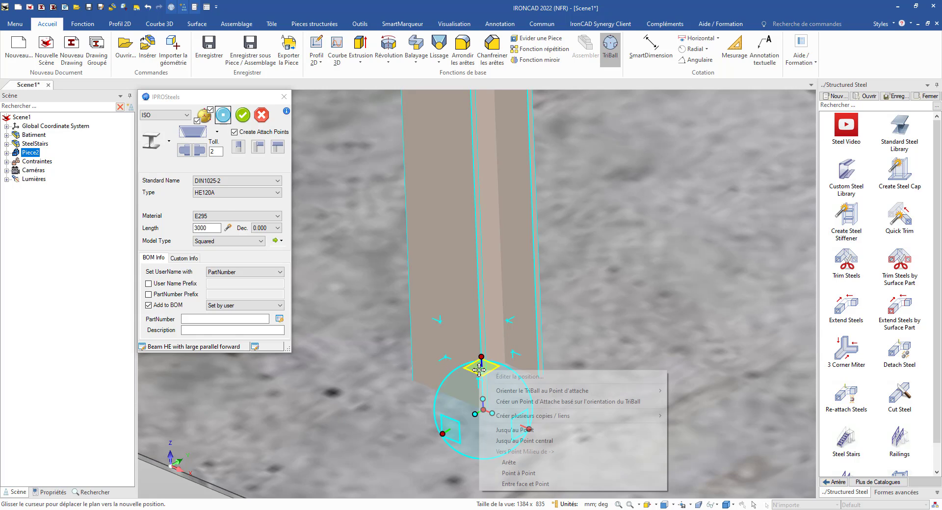
pyautogui.click(515, 431)
pyautogui.scroll(-8, 381, 337)
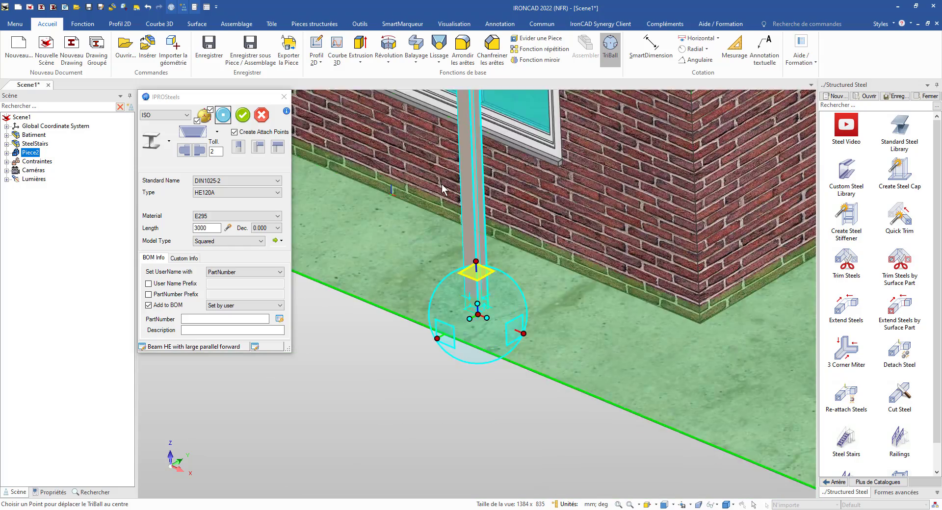
pyautogui.scroll(3, 451, 164)
pyautogui.scroll(5, 446, 129)
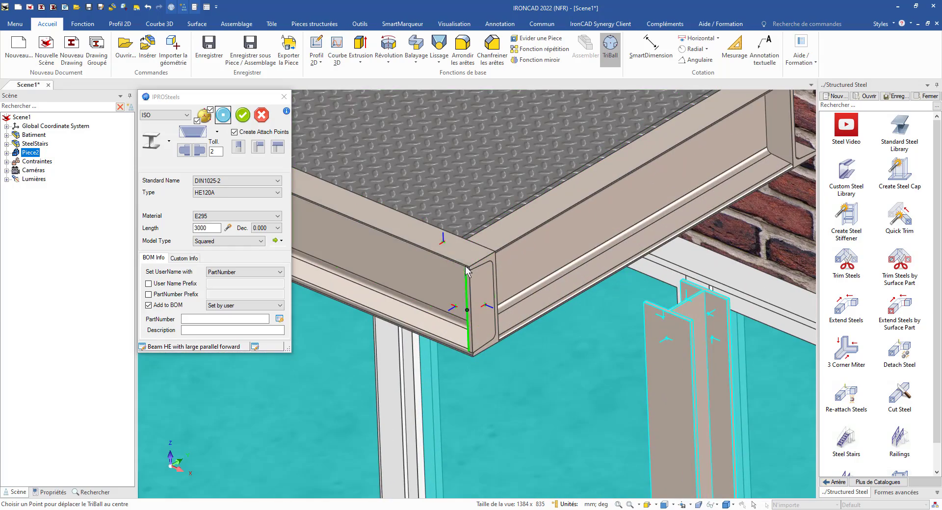
pyautogui.click(469, 268)
pyautogui.scroll(-2, 470, 374)
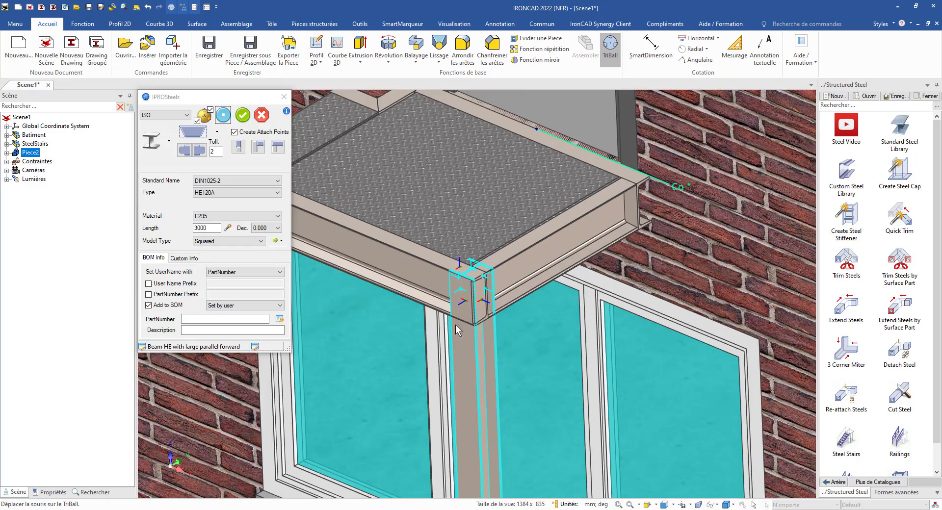
pyautogui.click(255, 121)
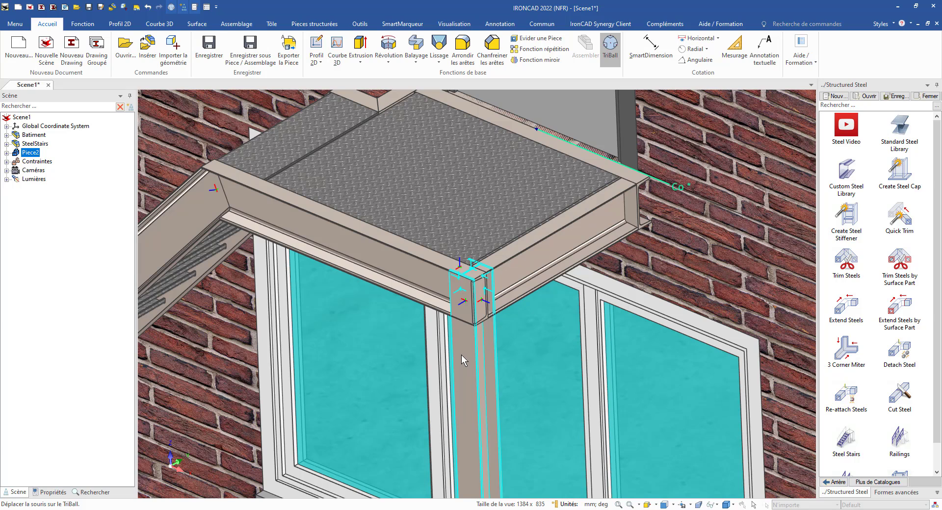
pyautogui.click(109, 333)
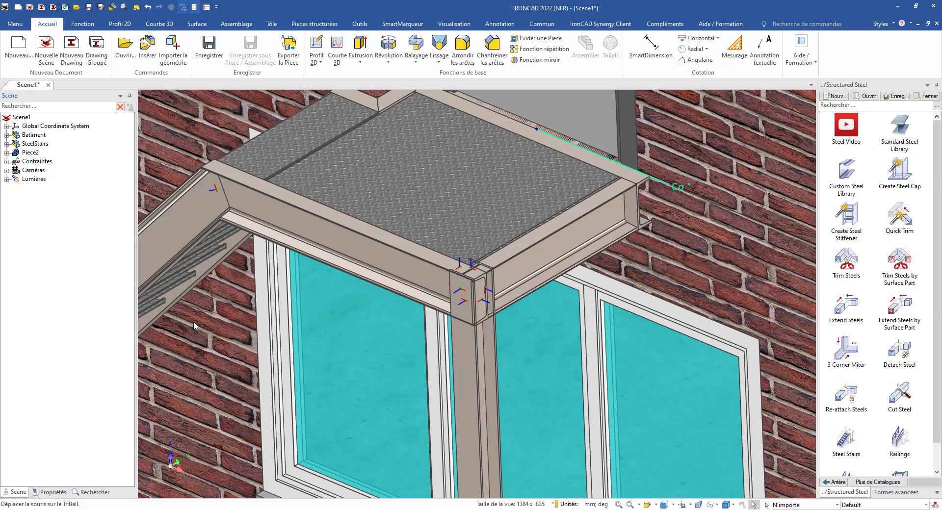
# Step: Shorten the column from its top down to the underside of the landing, to a length of about 2803 mm
pyautogui.click(481, 349)
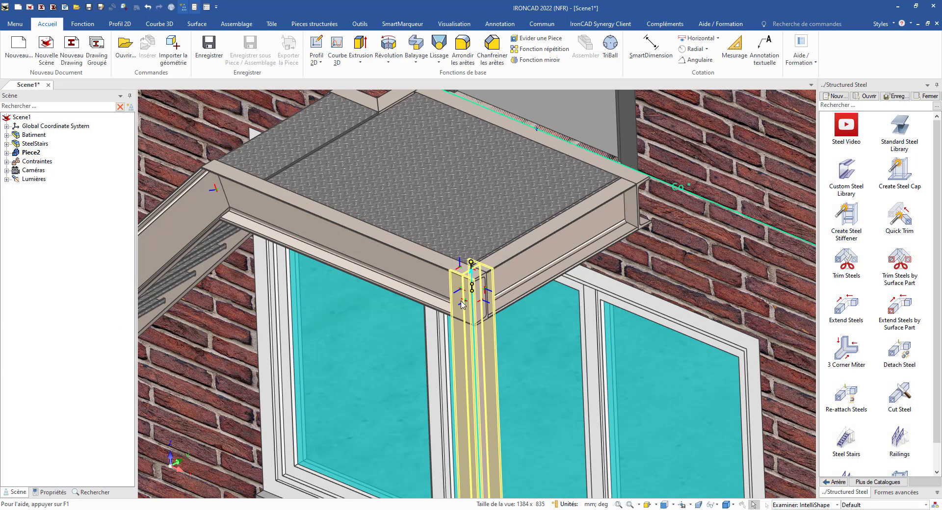
pyautogui.moveTo(472, 263); pyautogui.dragTo(440, 310)
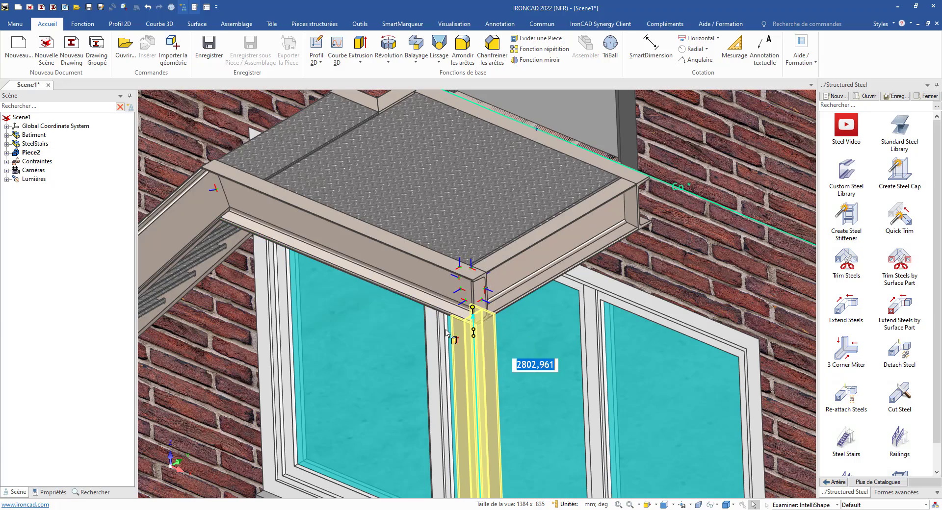
pyautogui.click(47, 242)
pyautogui.scroll(-2, 518, 386)
pyautogui.scroll(-3, 518, 386)
pyautogui.scroll(2, 515, 390)
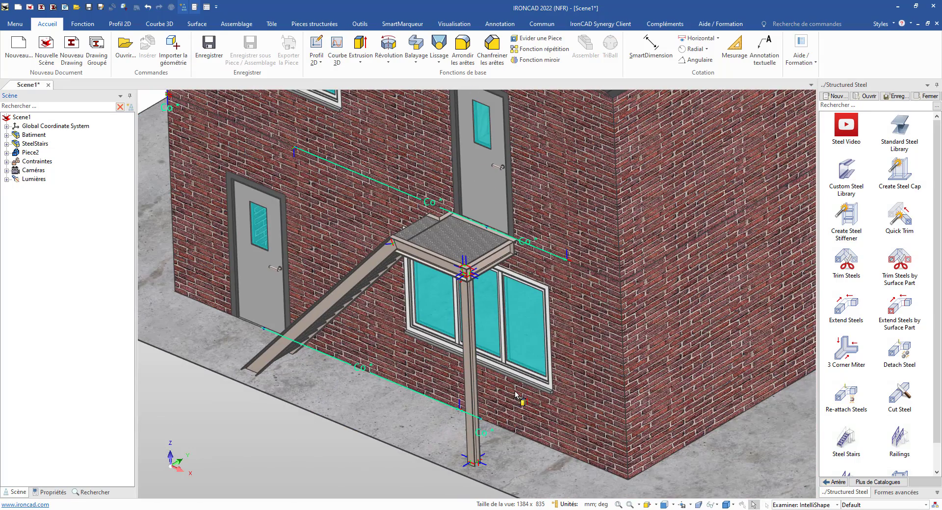
# Step: Show the whole house in the H.F.G standard view and hide the constraints and attachment points
pyautogui.click(673, 505)
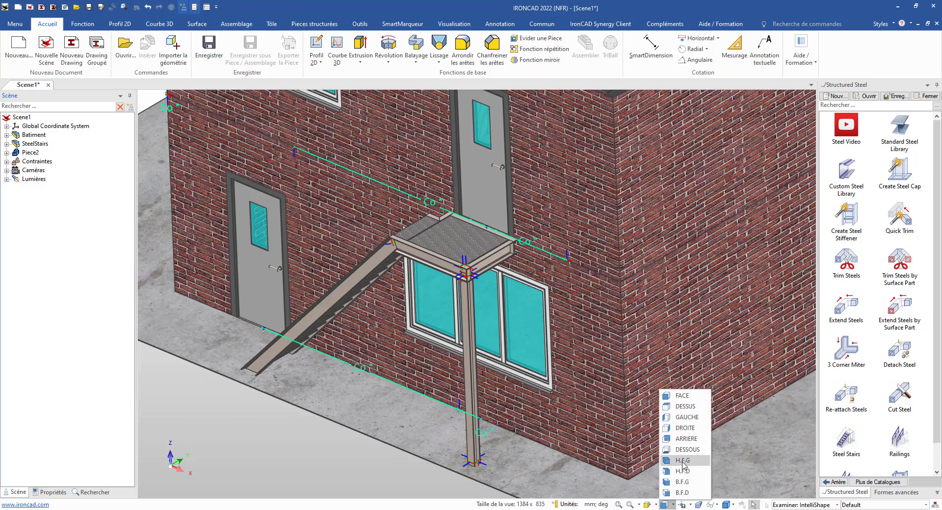
pyautogui.click(682, 462)
pyautogui.click(628, 504)
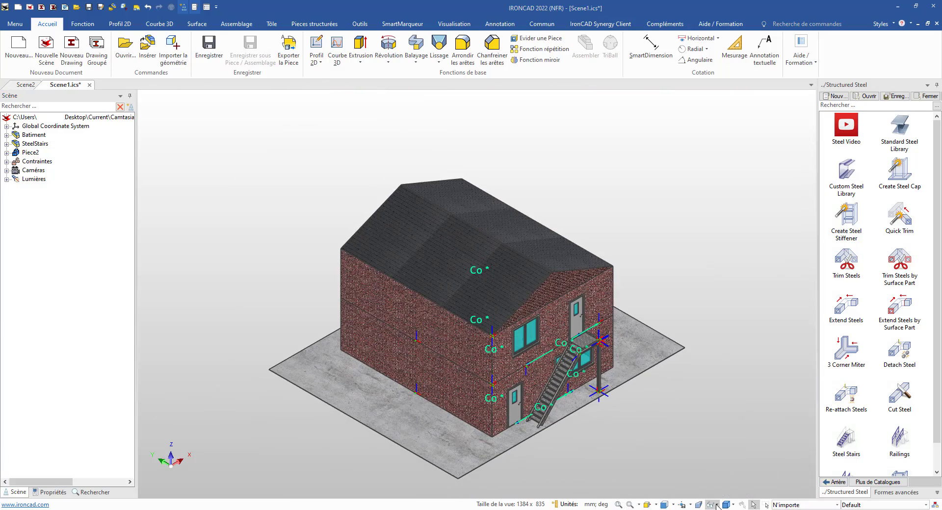
pyautogui.click(718, 505)
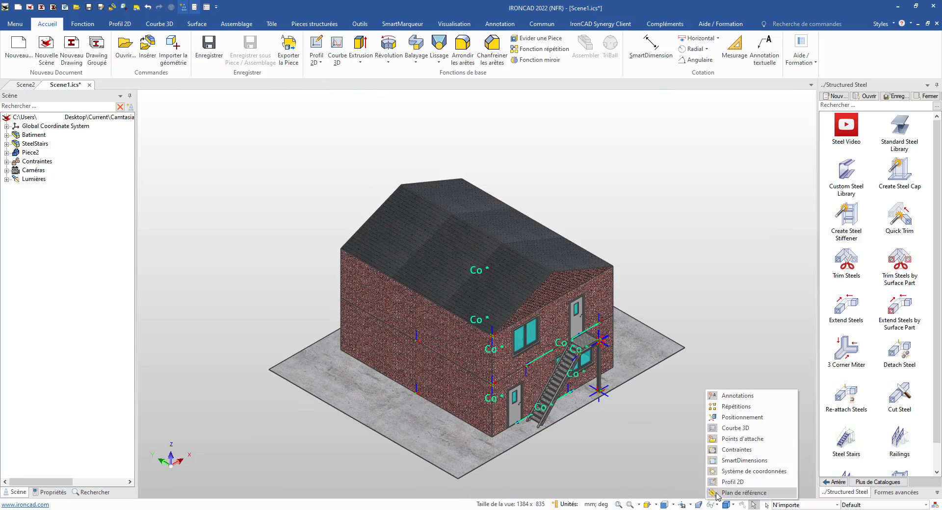
pyautogui.click(727, 451)
pyautogui.click(715, 505)
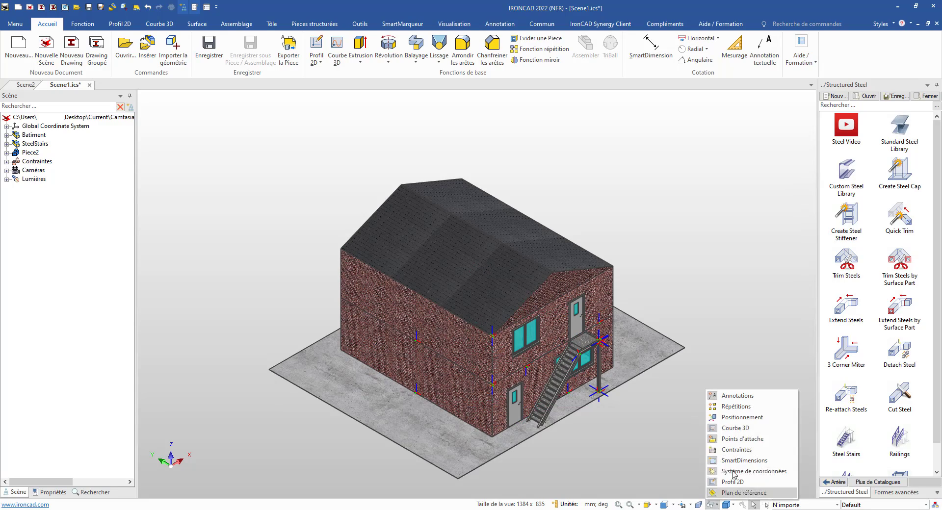
pyautogui.click(741, 446)
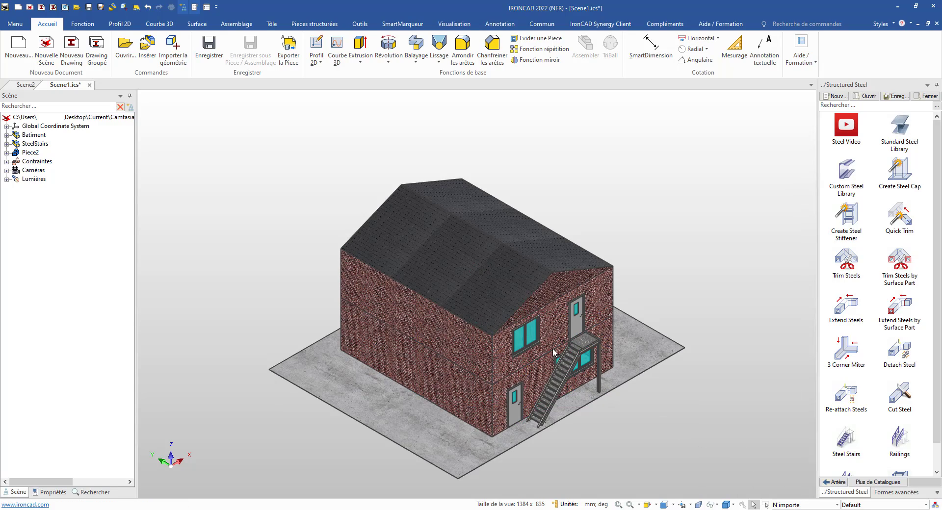
# Step: Insert a railing from the steel catalogue along the staircase's outer stringer, starting at its foot
pyautogui.scroll(10, 553, 348)
pyautogui.scroll(2, 513, 319)
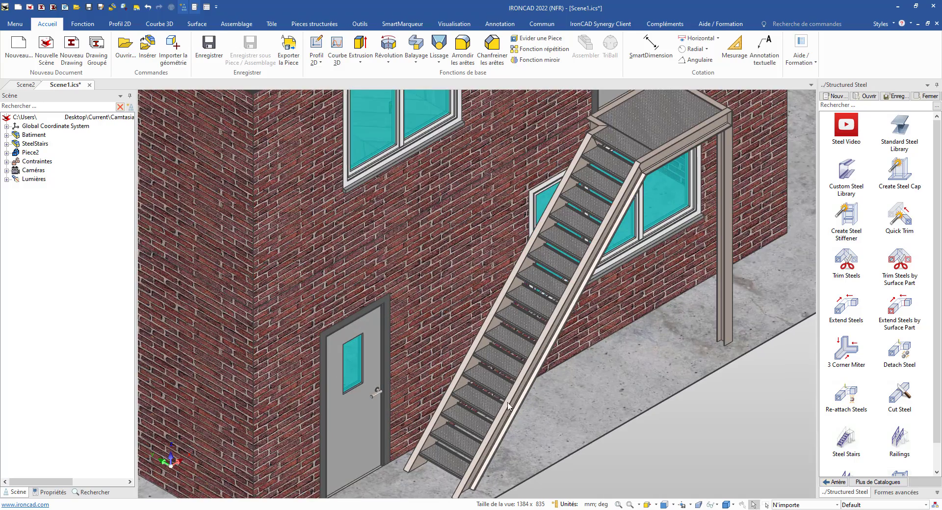
pyautogui.scroll(2, 506, 450)
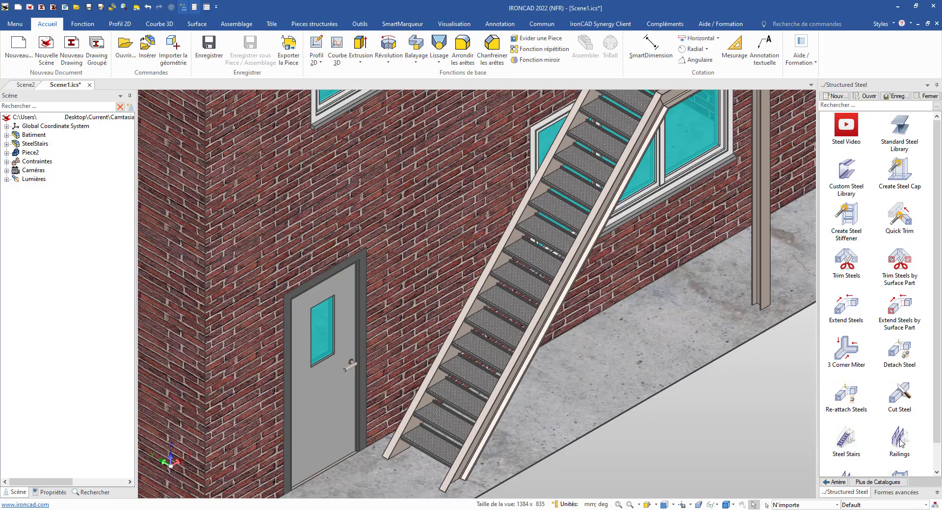
pyautogui.moveTo(901, 442); pyautogui.dragTo(499, 392)
pyautogui.scroll(5, 456, 420)
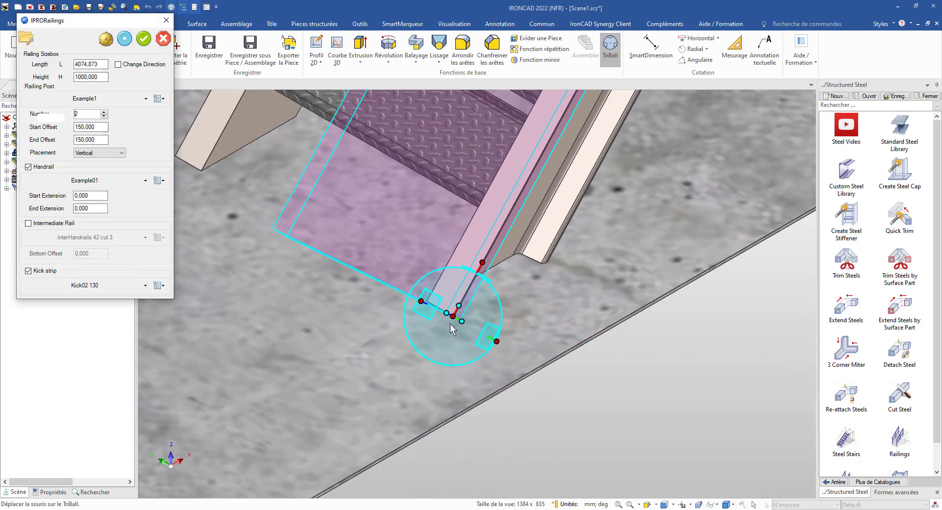
pyautogui.rightClick(497, 342)
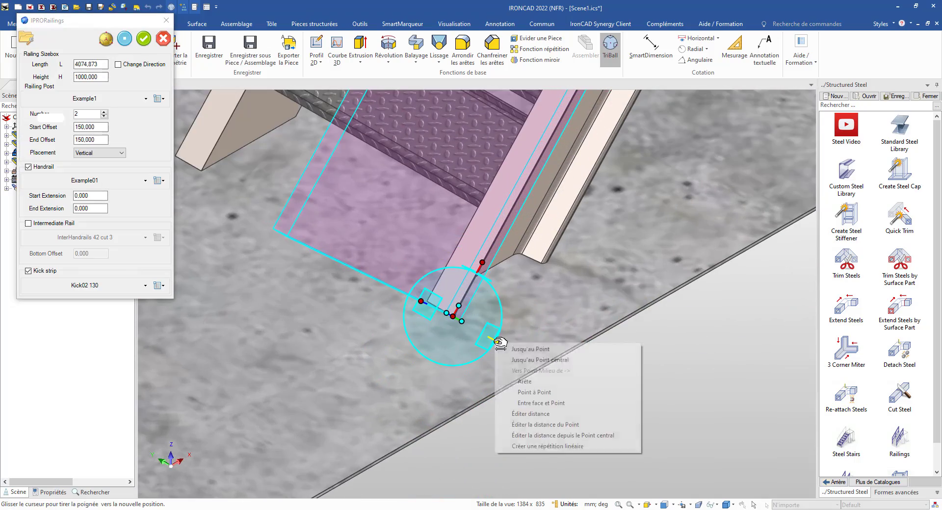
pyautogui.click(527, 386)
pyautogui.moveTo(539, 395); pyautogui.dragTo(585, 383, button='middle')
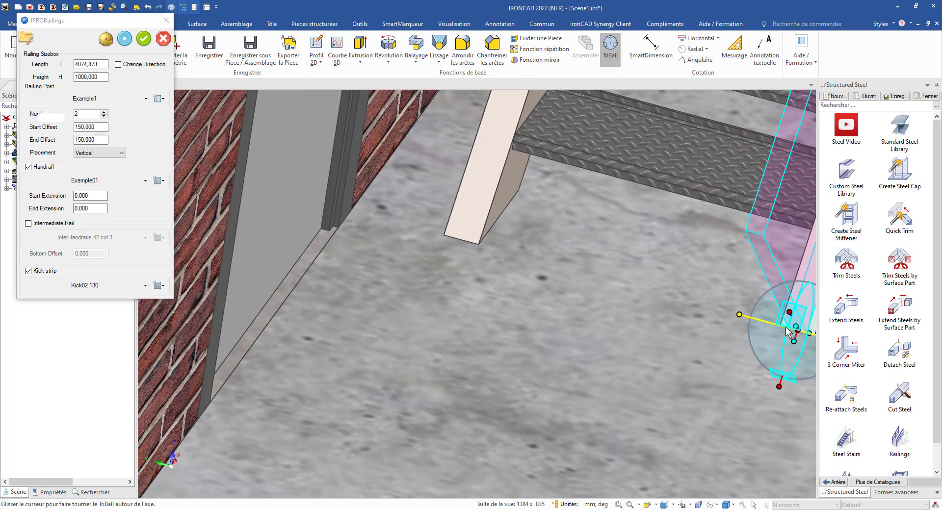
pyautogui.scroll(-8, 555, 147)
pyautogui.moveTo(573, 184); pyautogui.dragTo(572, 226, button='middle')
pyautogui.scroll(-3, 492, 147)
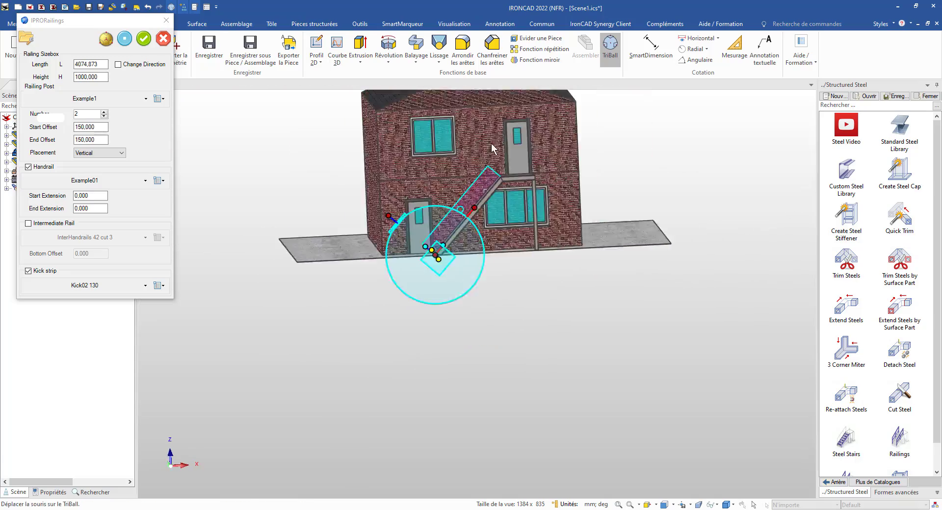
pyautogui.scroll(4, 492, 147)
pyautogui.moveTo(520, 270); pyautogui.dragTo(535, 286, button='middle')
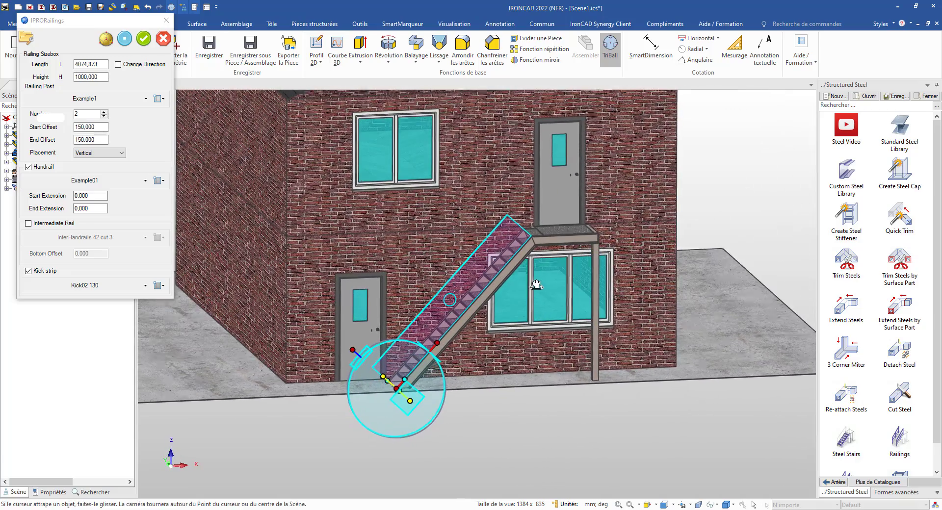
# Step: Give the stair railing 10 posts and the Kick01 150 kick strip, generate it and accept the settings
pyautogui.moveTo(86, 114); pyautogui.dragTo(68, 115)
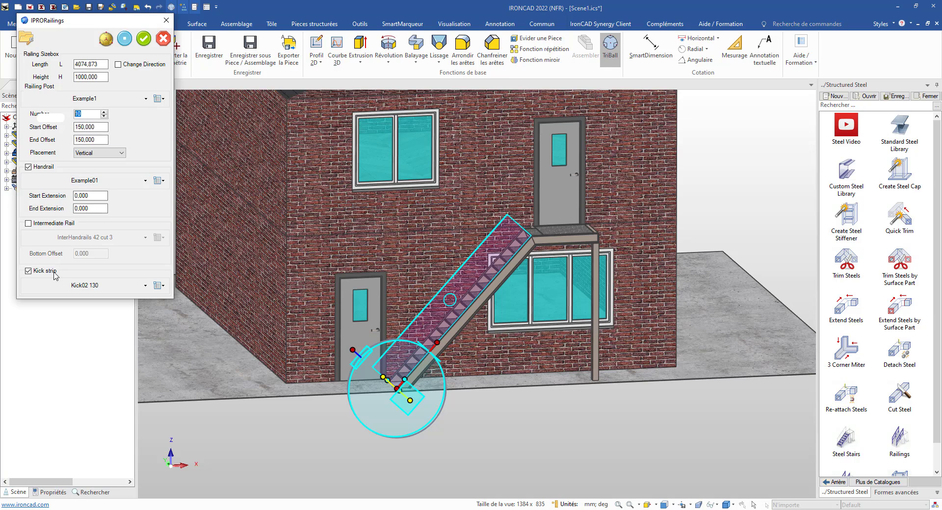
pyautogui.click(88, 286)
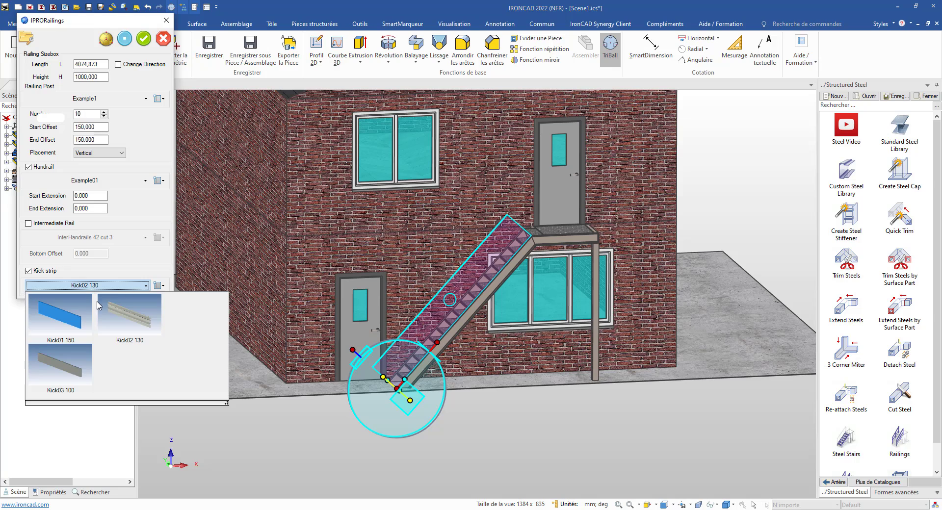
pyautogui.click(67, 320)
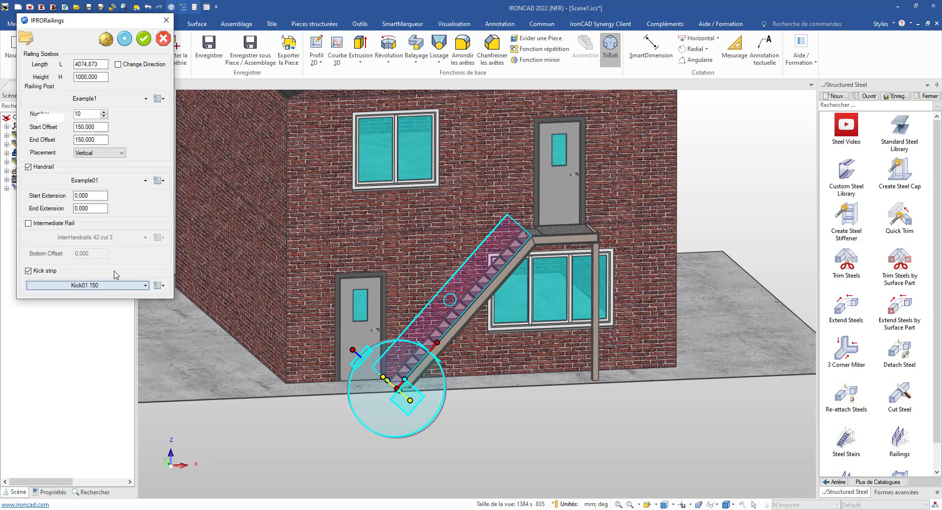
pyautogui.click(129, 42)
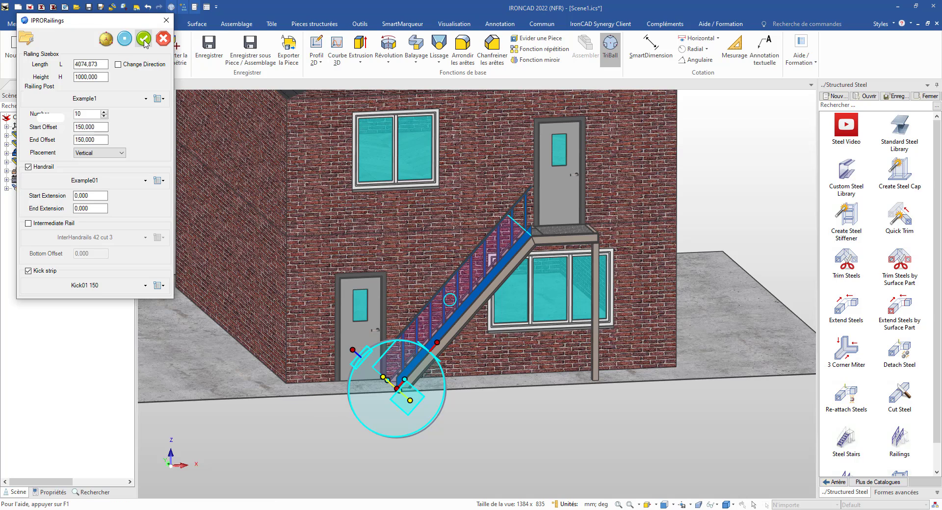
pyautogui.press('Return')
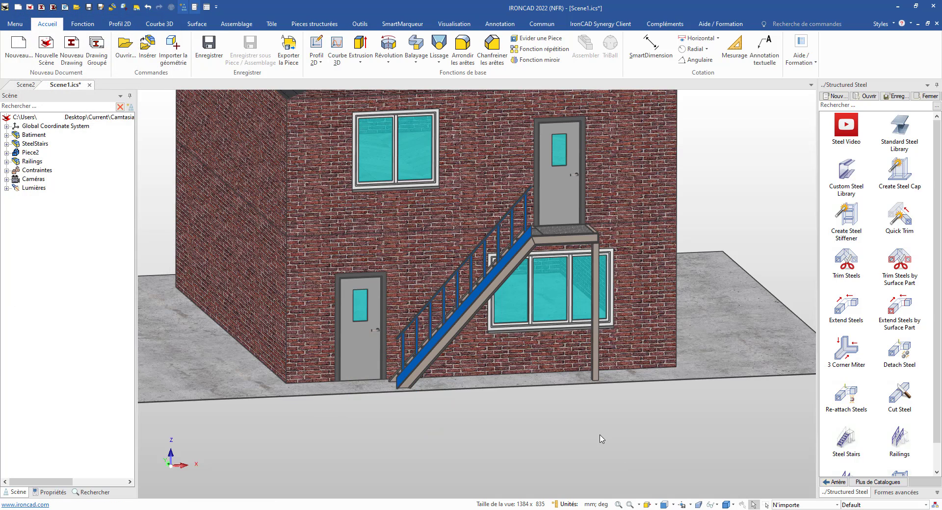
# Step: Insert a railing from the steel catalogue along the landing's long outer edge, starting at the stair top and aligned to the midpoint of the beam edge
pyautogui.scroll(10, 548, 243)
pyautogui.scroll(5, 444, 240)
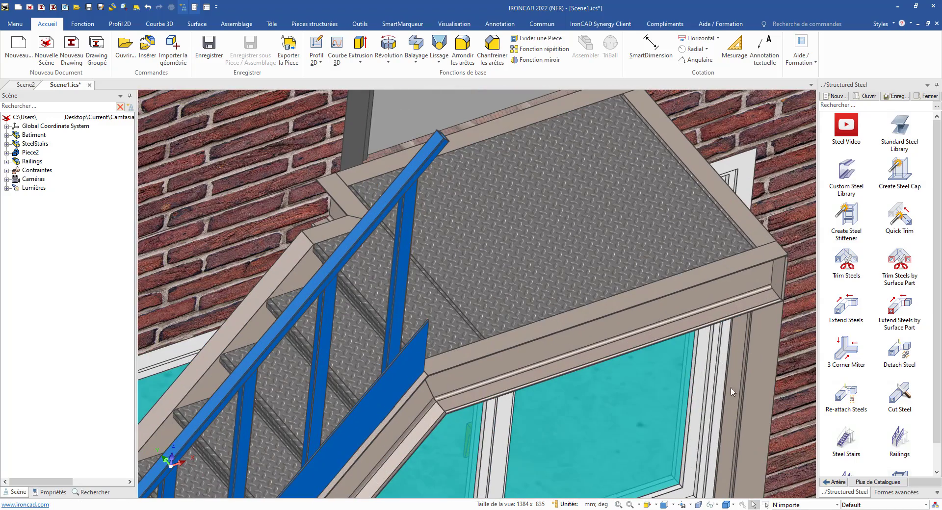
pyautogui.moveTo(901, 442); pyautogui.dragTo(574, 328)
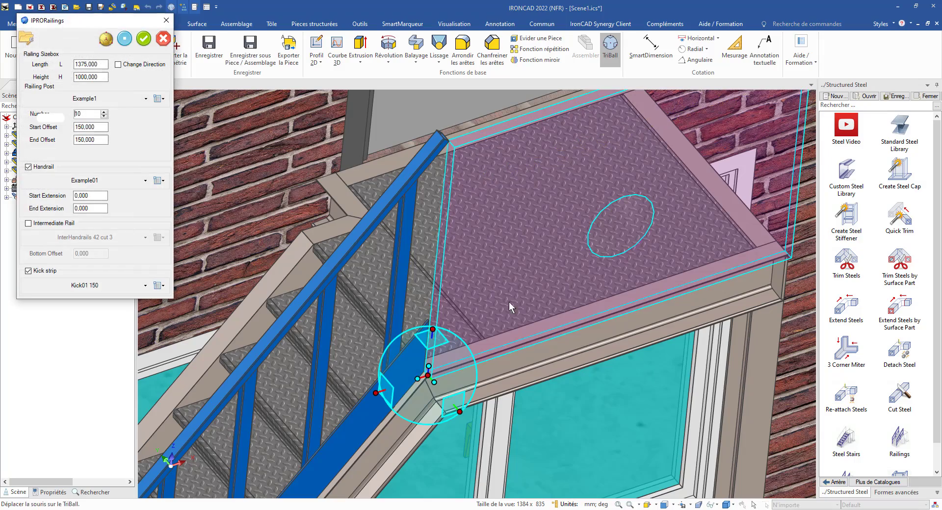
pyautogui.rightClick(464, 414)
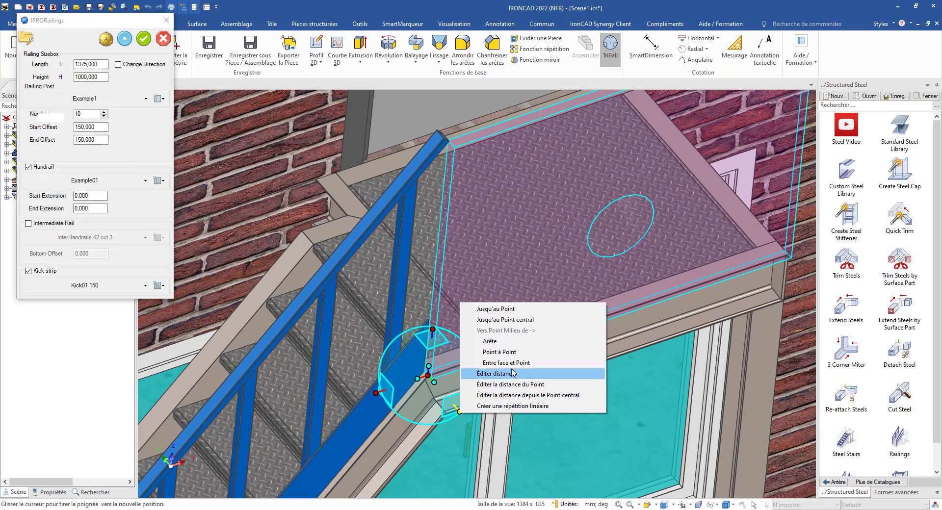
pyautogui.click(565, 341)
pyautogui.moveTo(584, 359); pyautogui.dragTo(619, 274, button='middle')
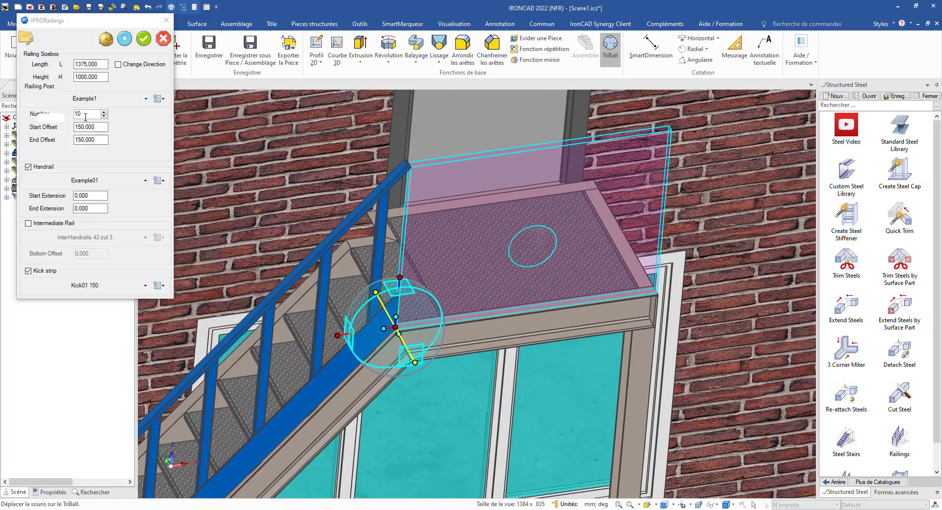
# Step: Give the landing's long railing 4 posts, generate it and accept the settings
pyautogui.doubleClick(86, 115)
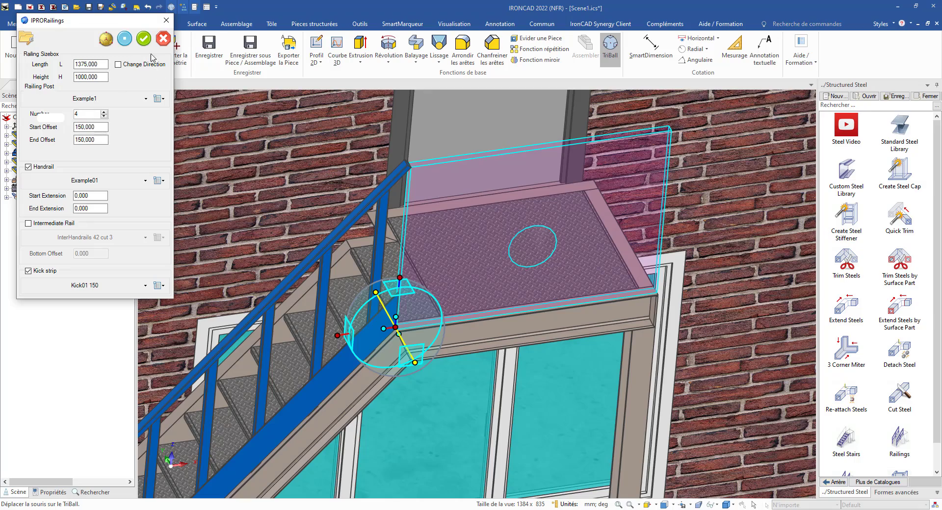
pyautogui.click(126, 44)
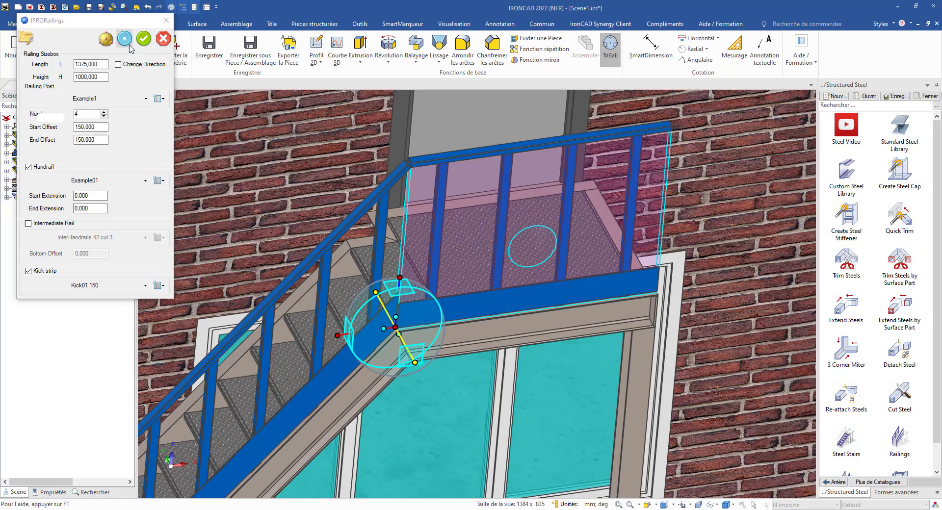
pyautogui.scroll(-3, 486, 298)
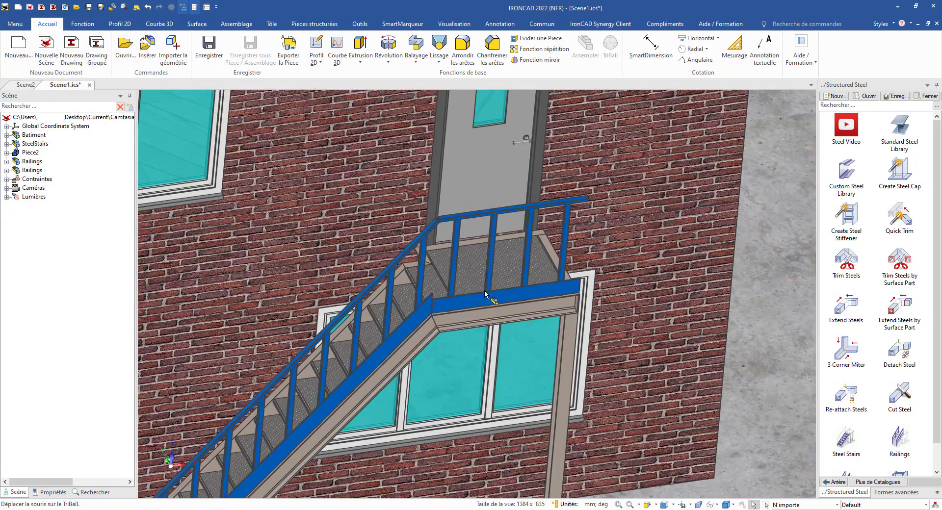
# Step: Insert a third railing on the landing's short end, starting at the wall-side corner and aligned to the midpoint of the beam edge
pyautogui.moveTo(489, 298); pyautogui.dragTo(590, 281, button='middle')
pyautogui.scroll(5, 573, 233)
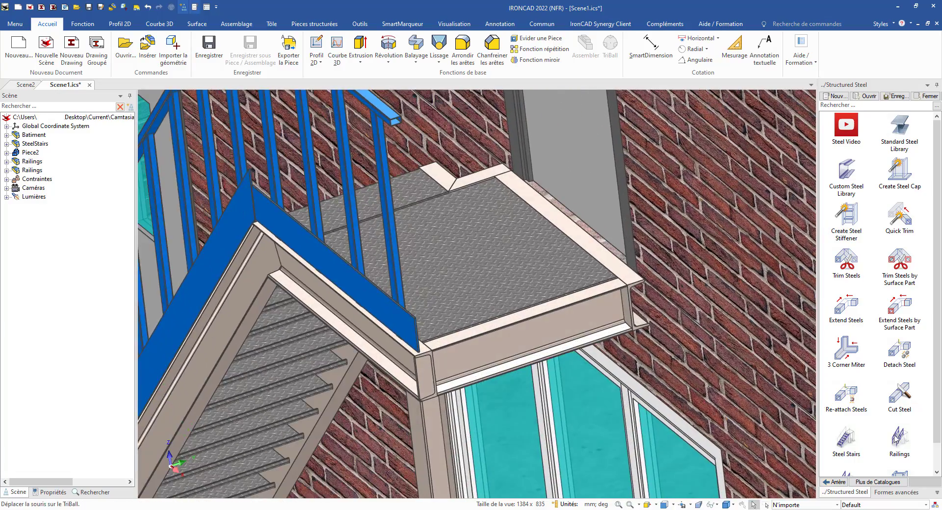
pyautogui.moveTo(900, 437); pyautogui.dragTo(520, 320)
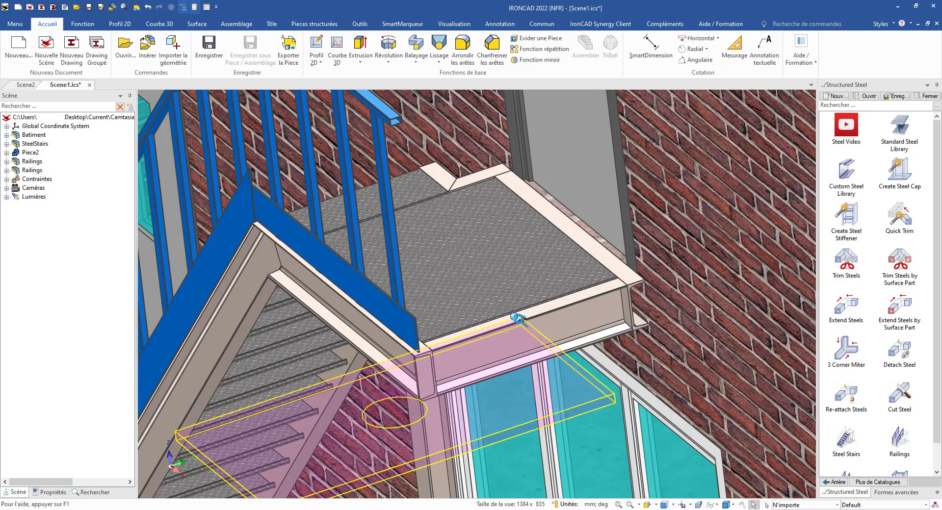
pyautogui.rightClick(648, 314)
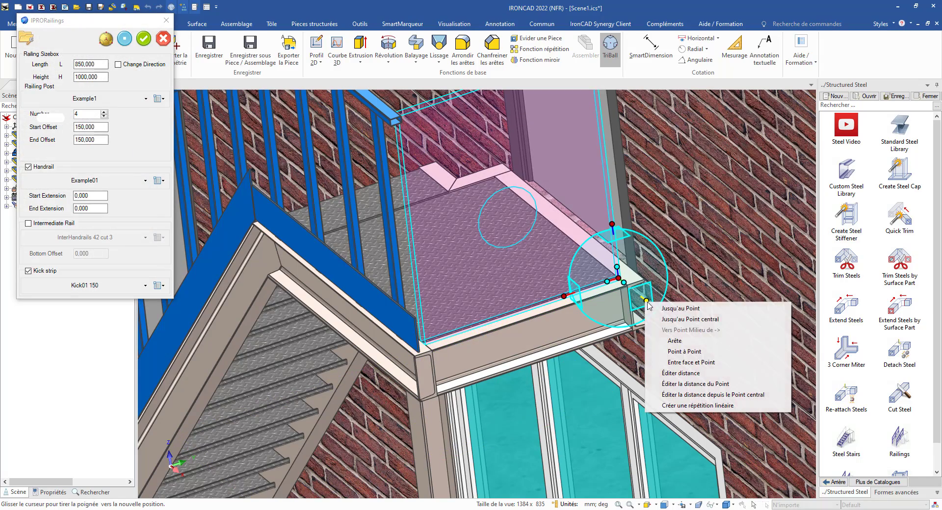
pyautogui.click(672, 342)
pyautogui.scroll(3, 600, 273)
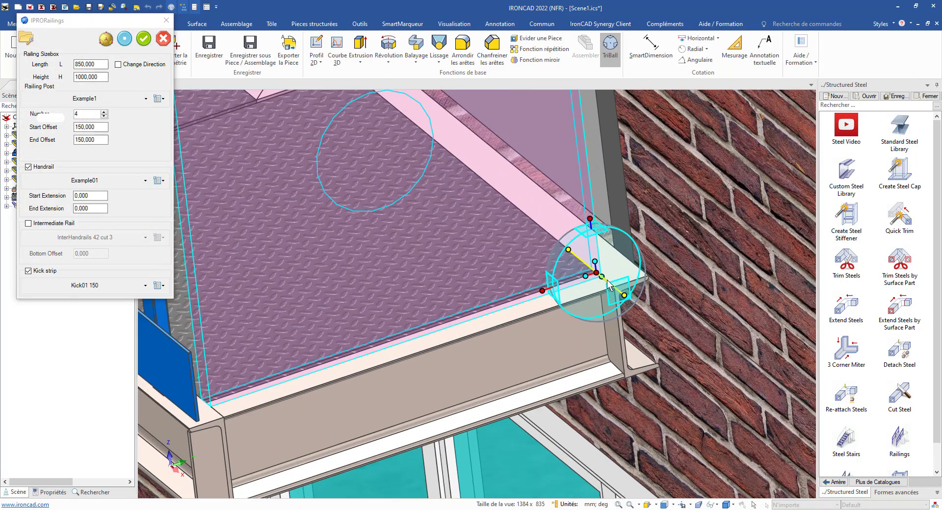
pyautogui.scroll(-1, 270, 399)
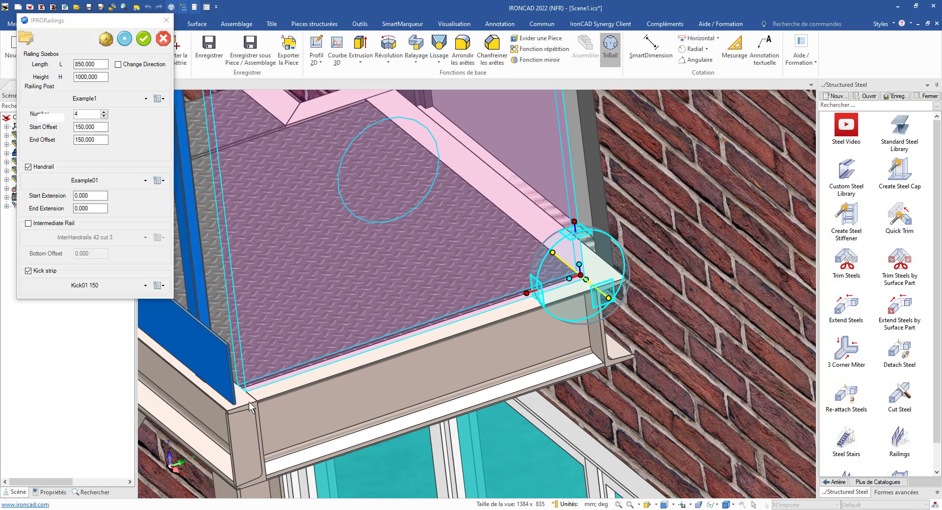
pyautogui.click(254, 397)
pyautogui.scroll(-3, 395, 311)
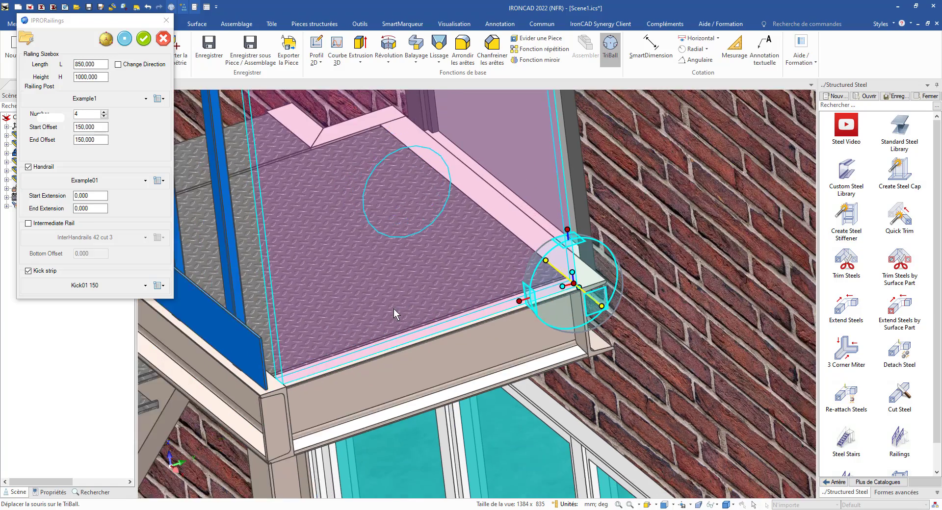
# Step: Give the landing's end railing 3 posts, generate it and accept the settings
pyautogui.click(94, 112)
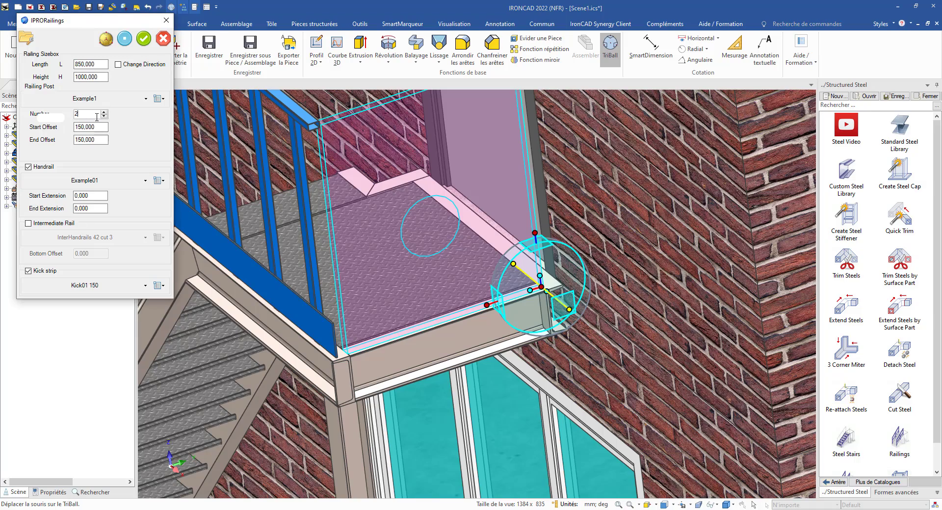
pyautogui.scroll(-3, 476, 242)
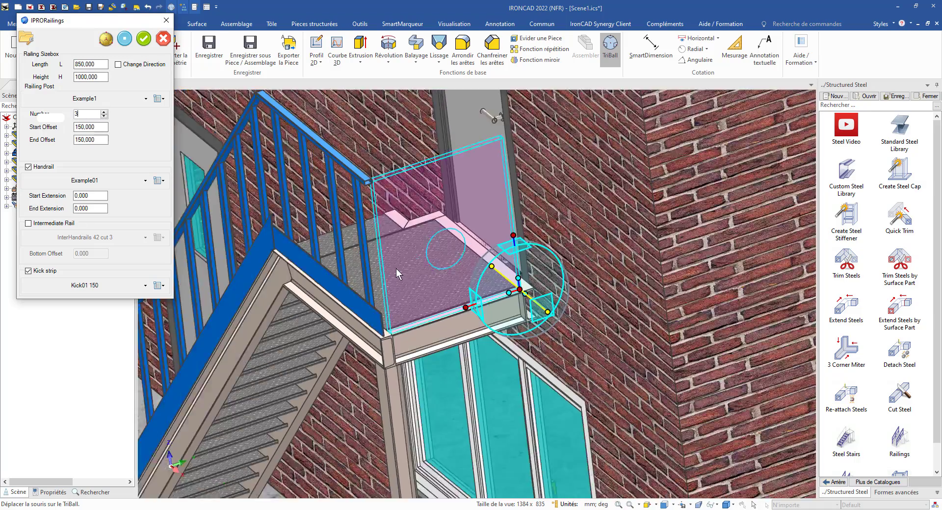
pyautogui.click(124, 39)
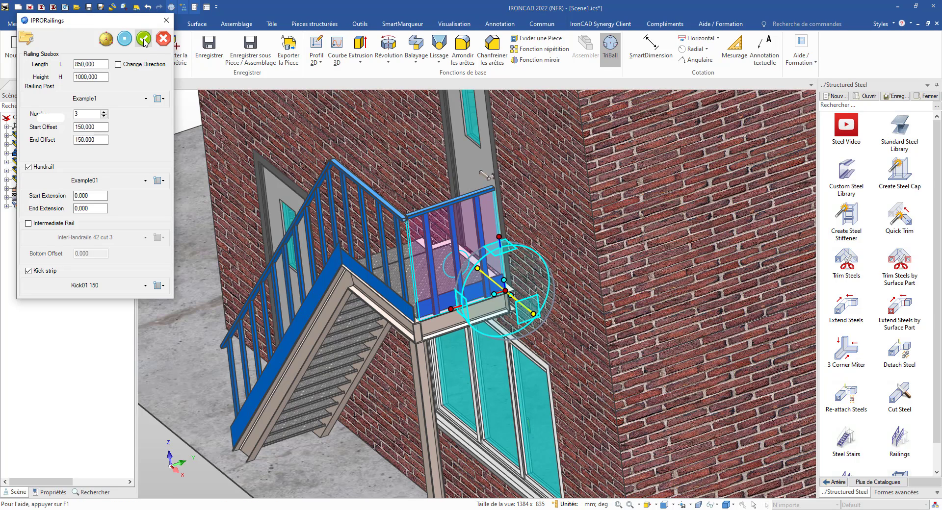
pyautogui.click(143, 39)
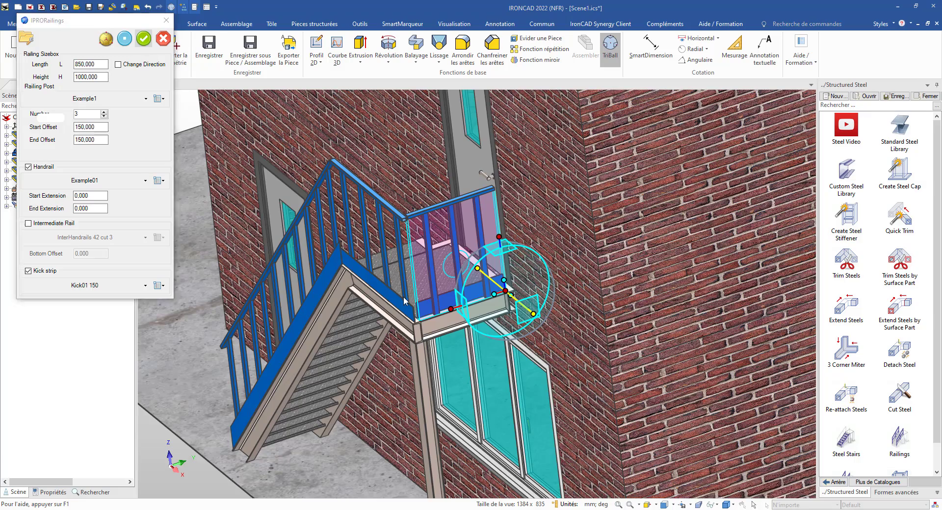
# Step: Reverse the landing's end railing with the TriBall so it faces the opposite direction
pyautogui.scroll(5, 399, 400)
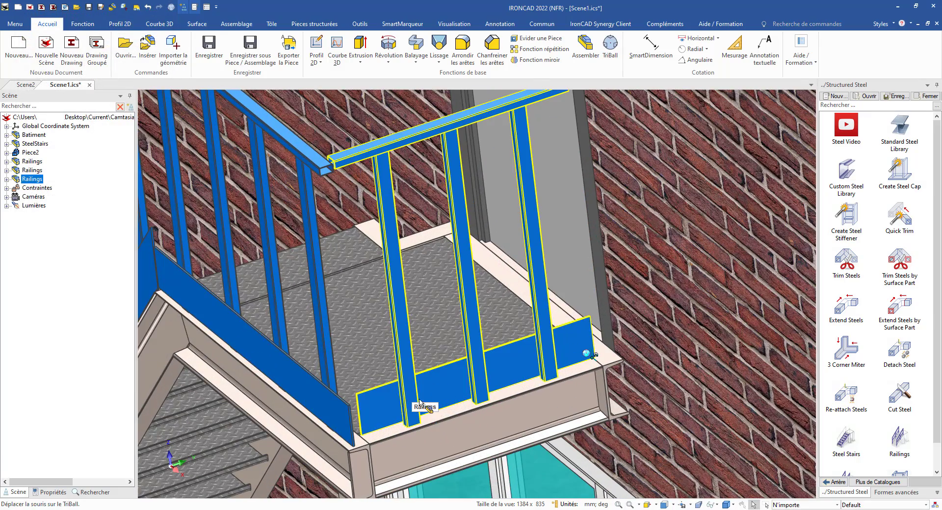
pyautogui.press('F10')
pyautogui.moveTo(512, 351); pyautogui.dragTo(584, 351, button='middle')
pyautogui.rightClick(586, 350)
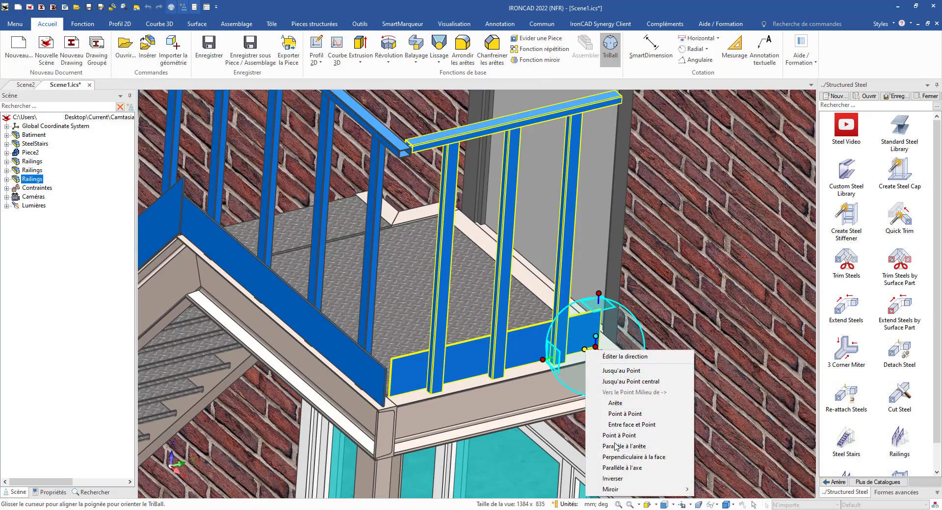
pyautogui.click(619, 480)
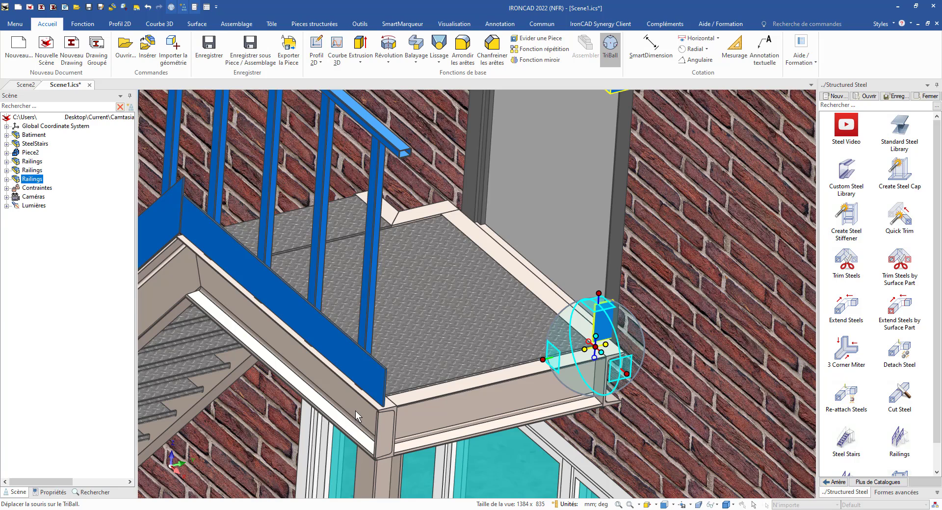
# Step: Move the reversed end railing to a point at the landing's outer corner and close the TriBall
pyautogui.rightClick(595, 347)
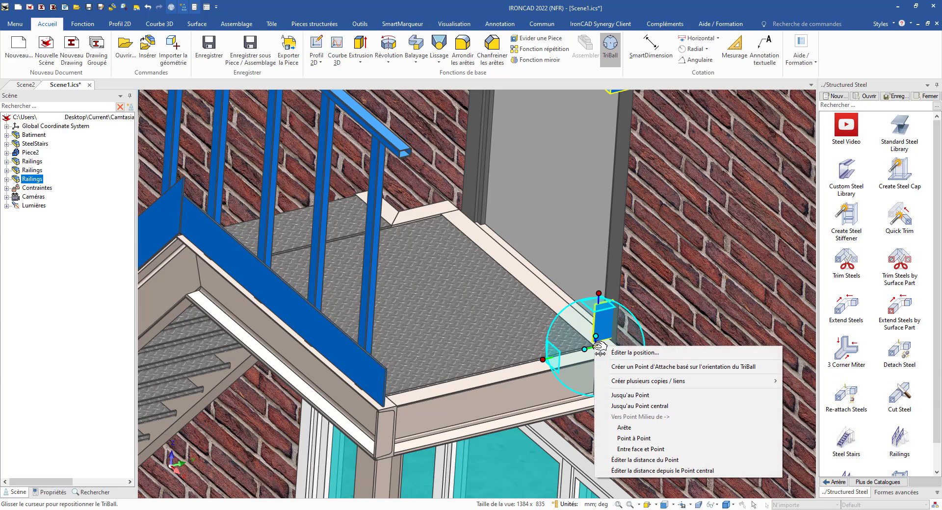
pyautogui.click(618, 395)
pyautogui.click(396, 405)
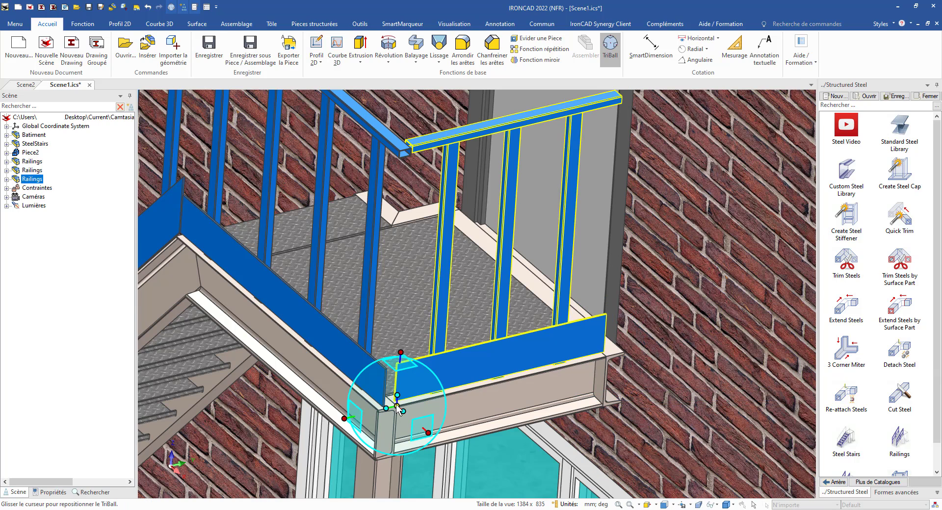
pyautogui.scroll(-10, 413, 379)
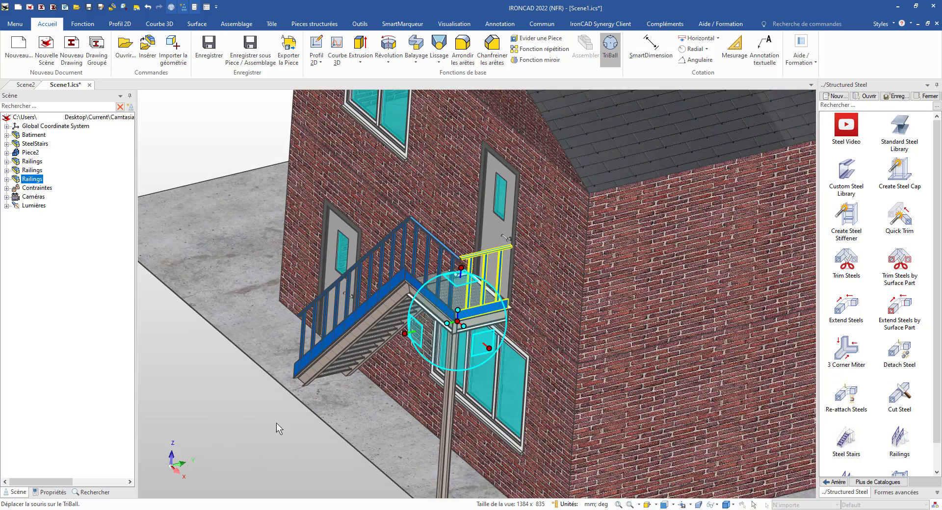
pyautogui.press('F10')
# Step: Deselect the railing and show the whole house in the H.F.G standard view
pyautogui.scroll(1, 512, 392)
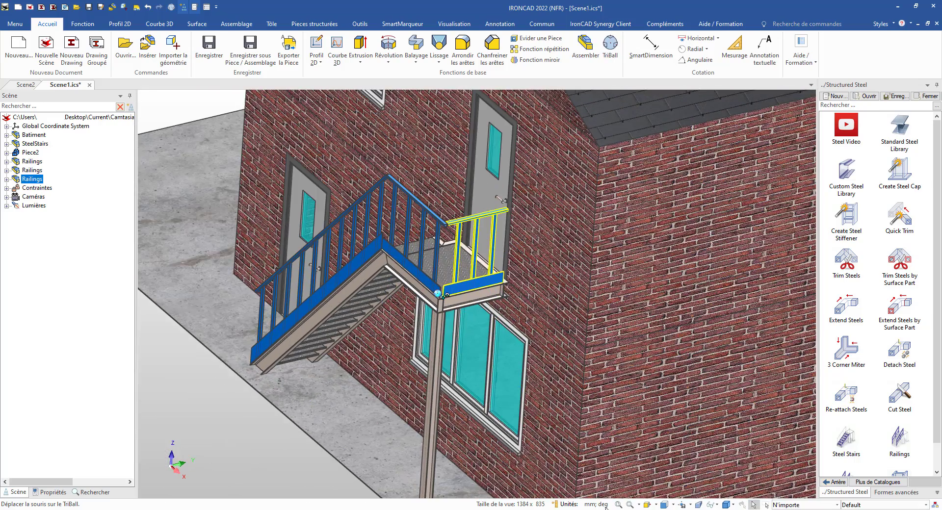
pyautogui.click(675, 504)
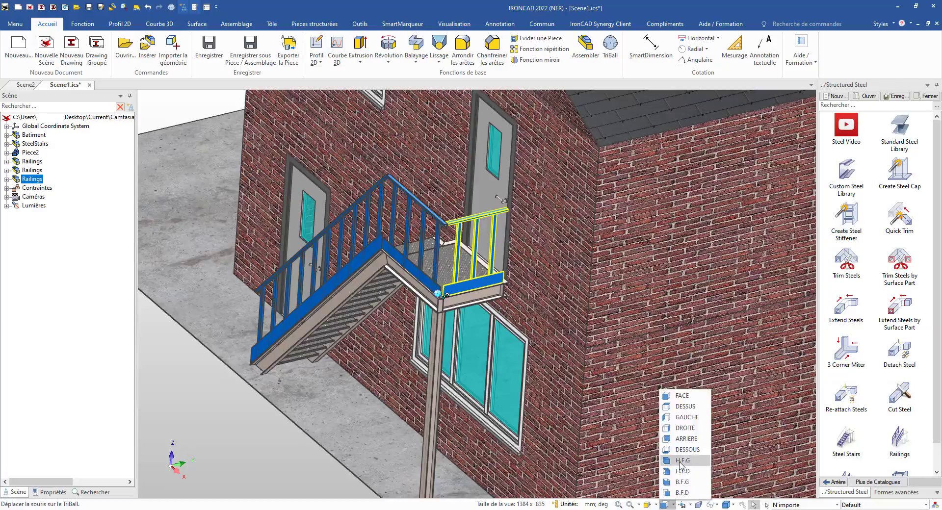
pyautogui.click(678, 462)
pyautogui.click(618, 506)
pyautogui.click(644, 426)
# Step: Extend the landing's long handrail and the stair handrail to meet at the stair top, using Extend Steels with a Type 1 join
pyautogui.scroll(6, 569, 314)
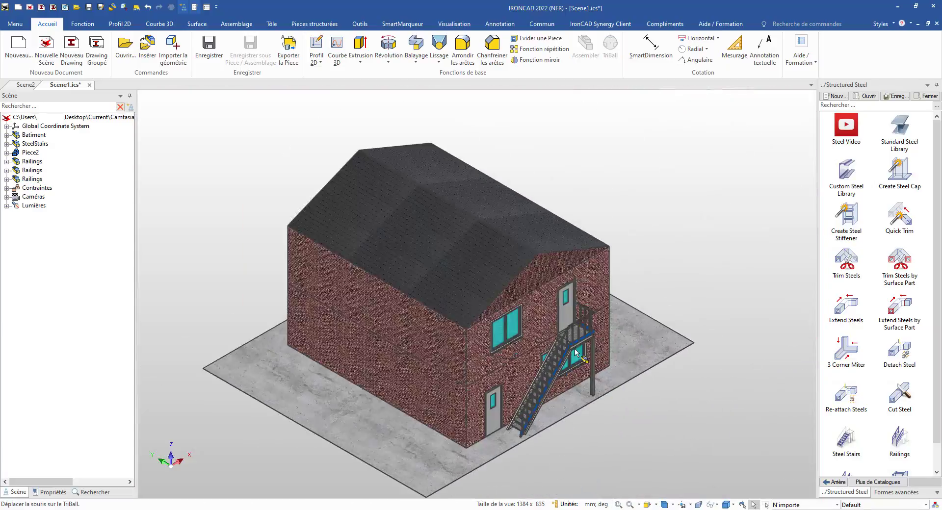
pyautogui.scroll(8, 499, 282)
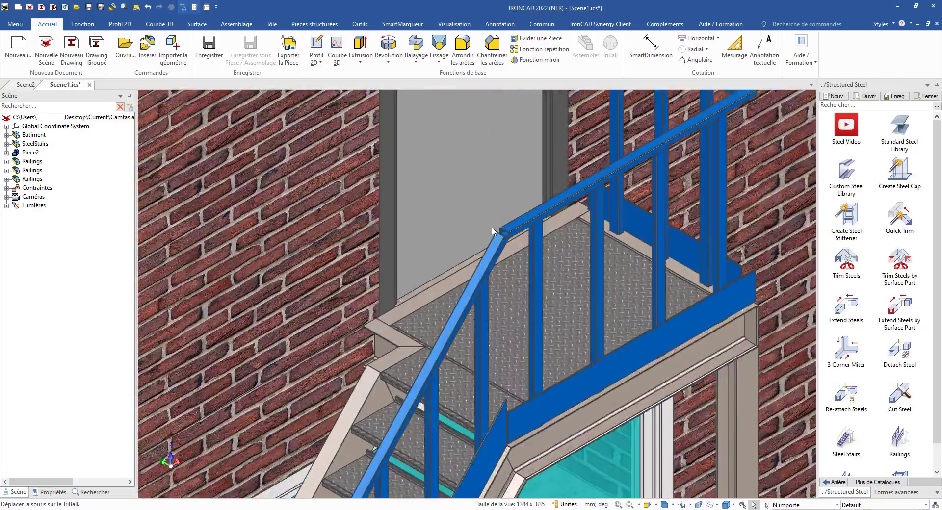
pyautogui.scroll(-1, 500, 259)
pyautogui.scroll(2, 430, 374)
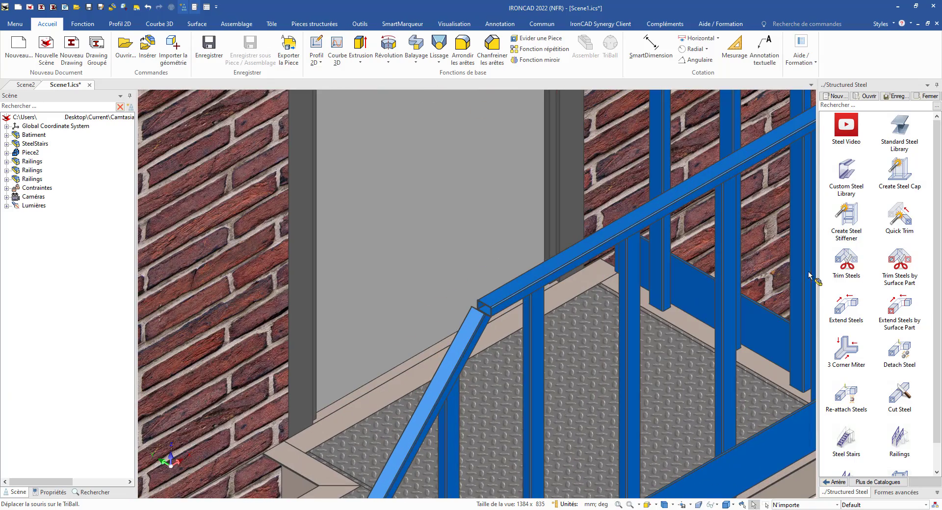
pyautogui.click(845, 314)
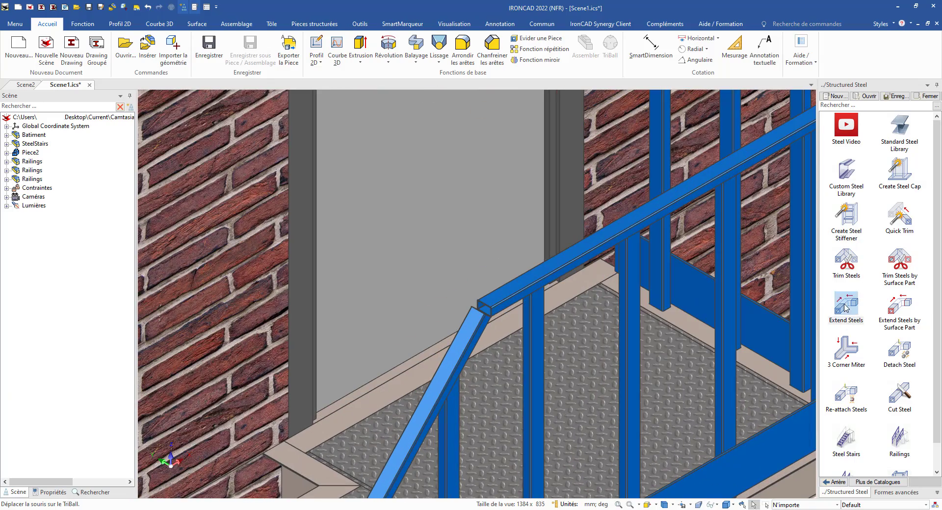
pyautogui.click(500, 297)
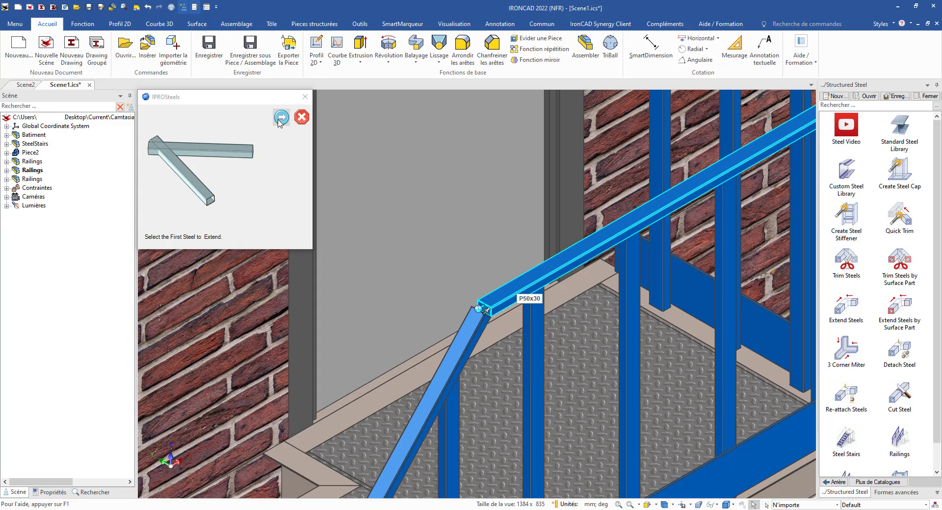
pyautogui.click(280, 118)
pyautogui.click(480, 325)
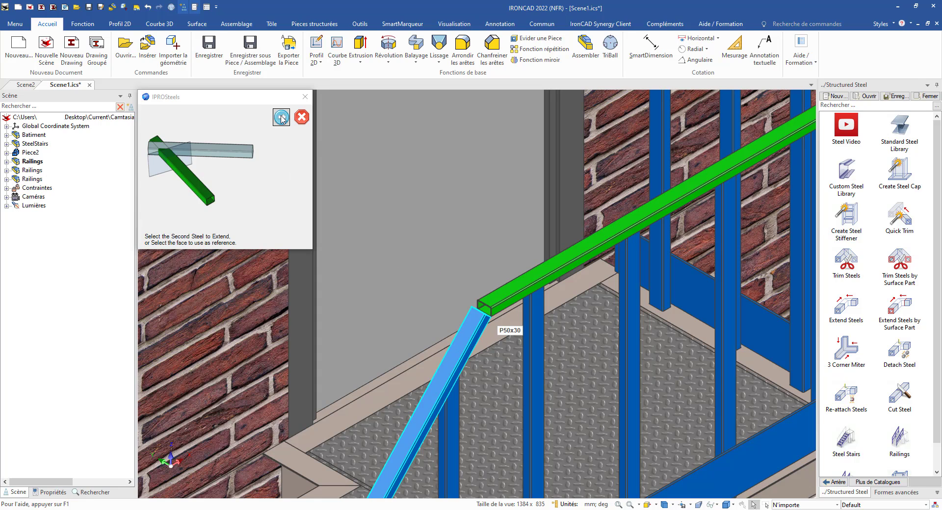
pyautogui.click(281, 118)
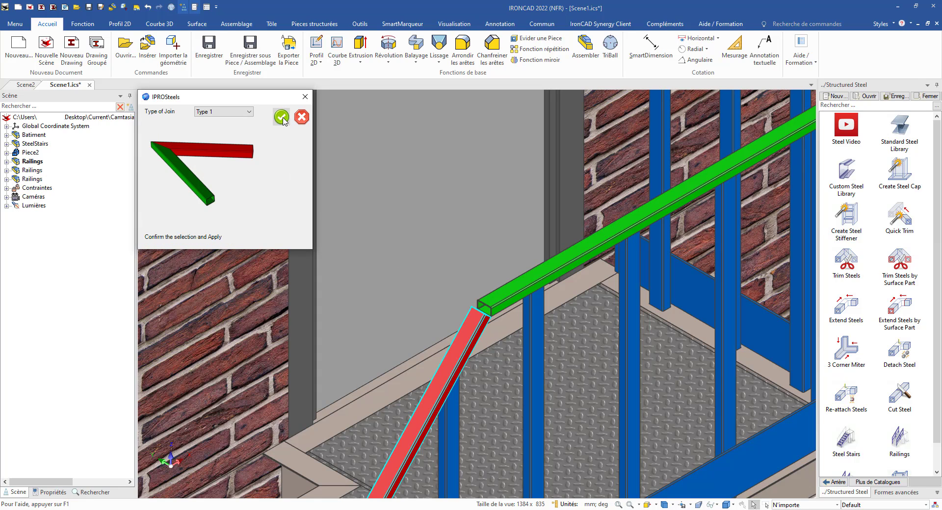
pyautogui.click(282, 118)
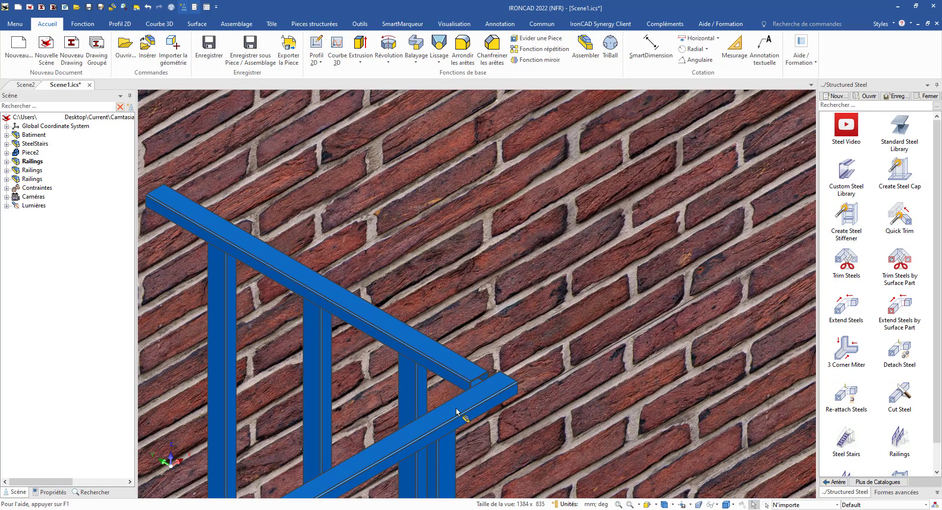
# Step: Extend the end railing's handrail and the landing's long handrail to meet at the outer corner, using Extend Steels with a Type 1 join
pyautogui.moveTo(840, 305); pyautogui.dragTo(451, 355)
pyautogui.click(473, 385)
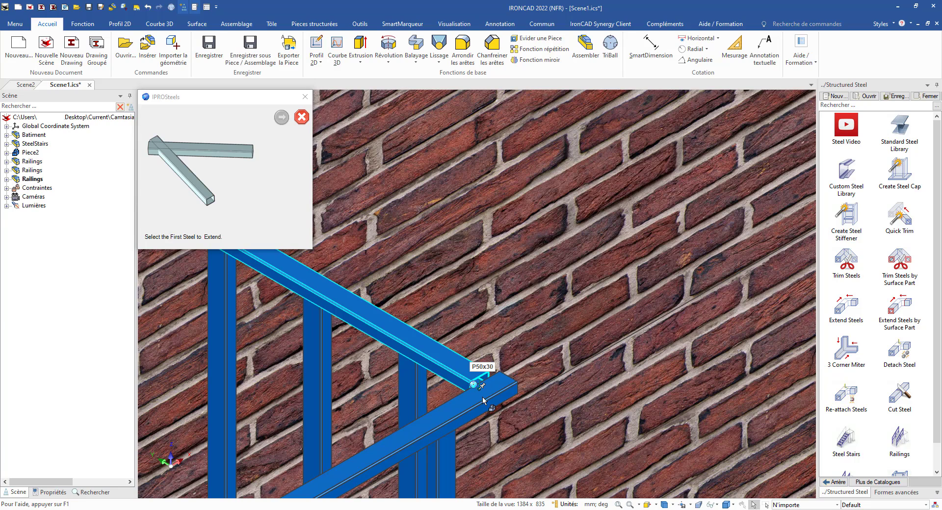
pyautogui.click(282, 116)
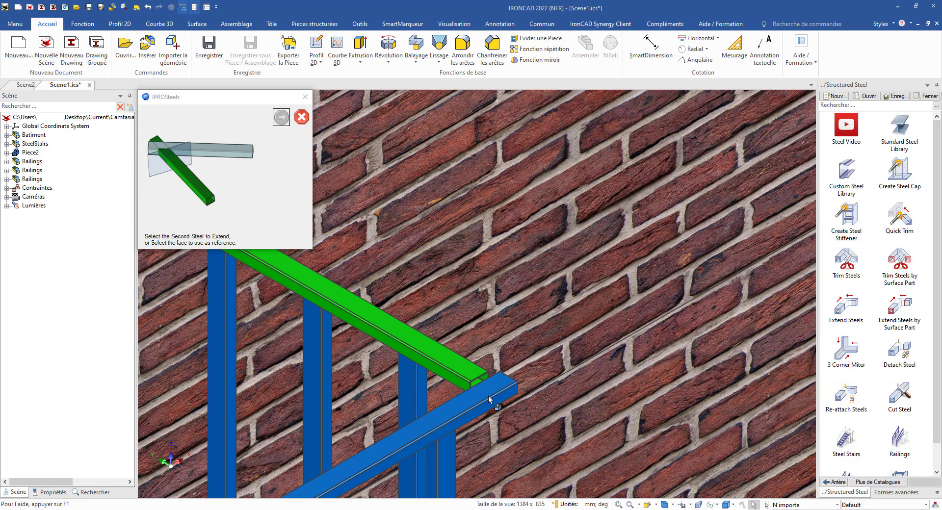
pyautogui.click(282, 118)
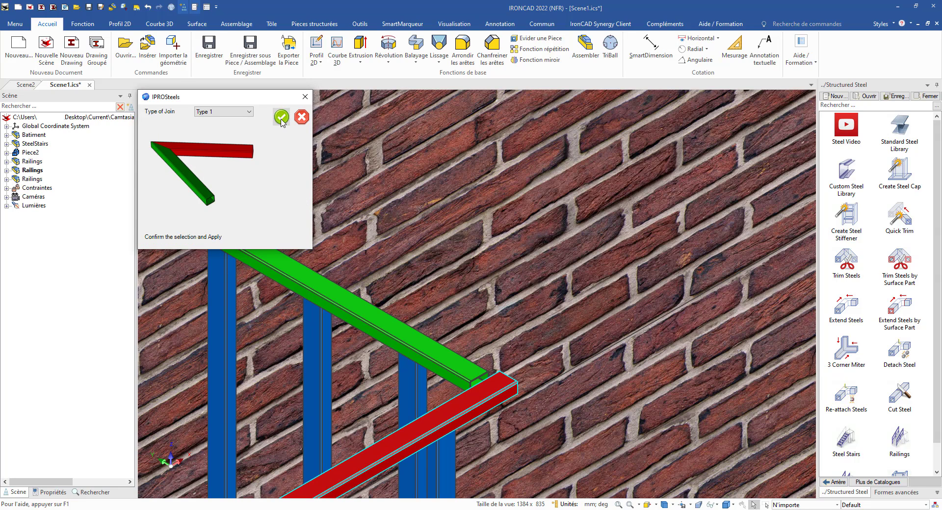
pyautogui.click(282, 118)
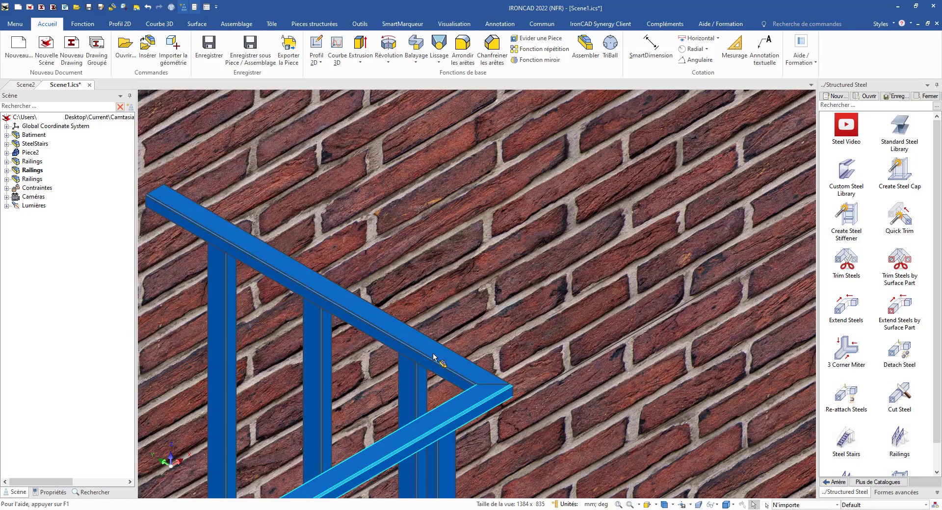
# Step: Extend the end and long-side kick plates to meet at the landing's outer corner, using Extend Steels with a Type 1 join
pyautogui.scroll(-4, 408, 387)
pyautogui.scroll(4, 410, 392)
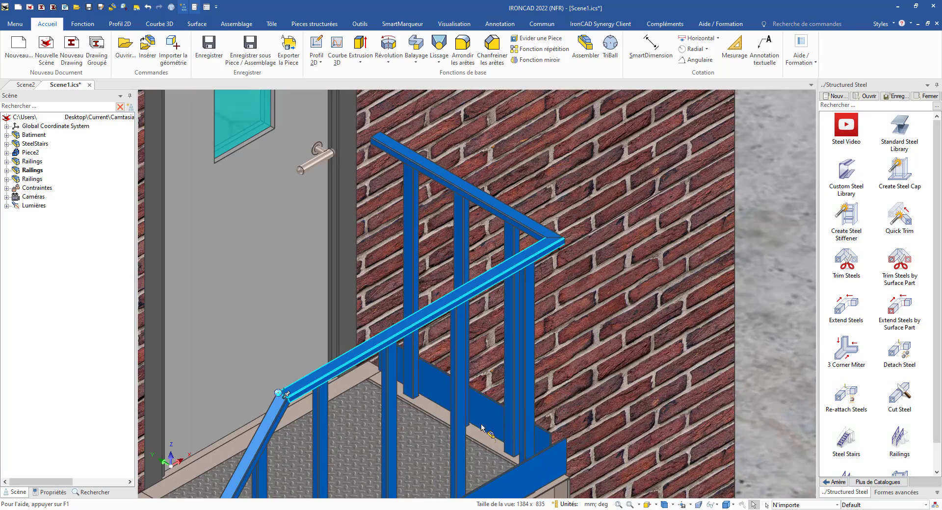
pyautogui.click(473, 414)
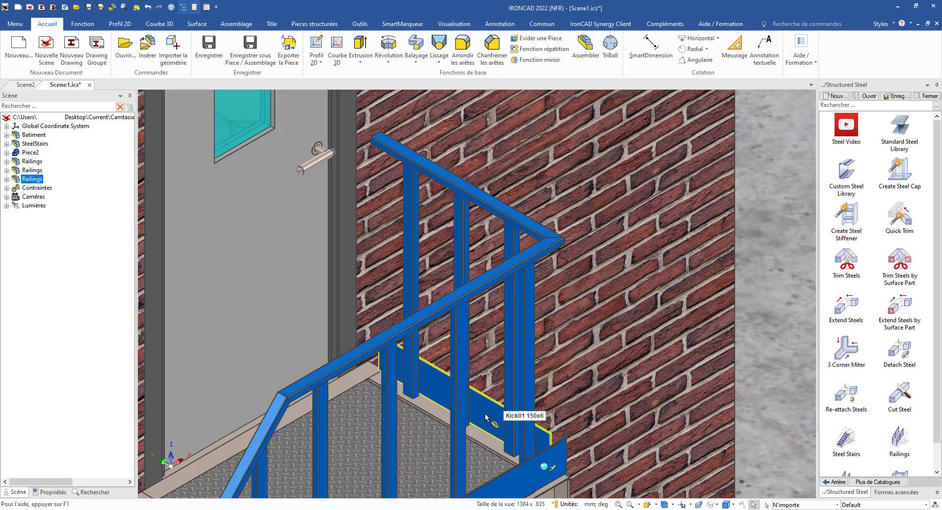
pyautogui.scroll(-3, 560, 442)
pyautogui.click(769, 143)
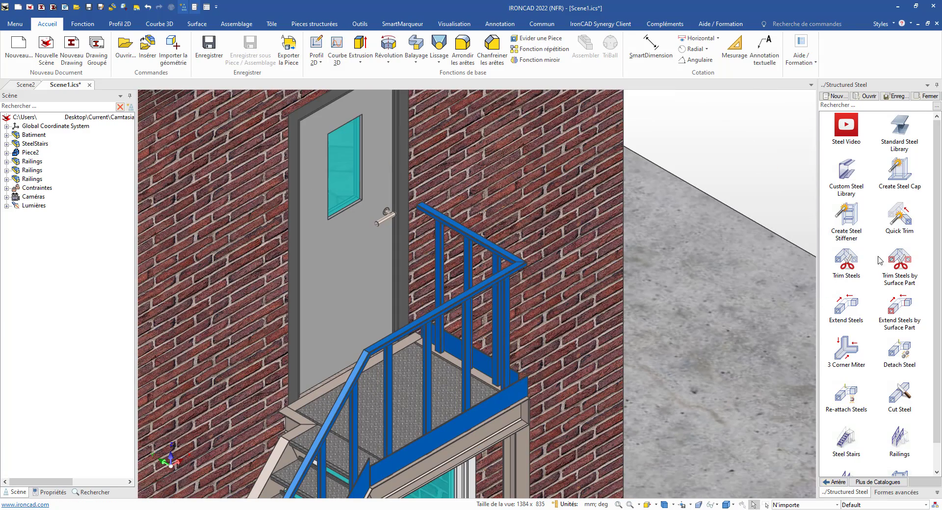
pyautogui.click(848, 307)
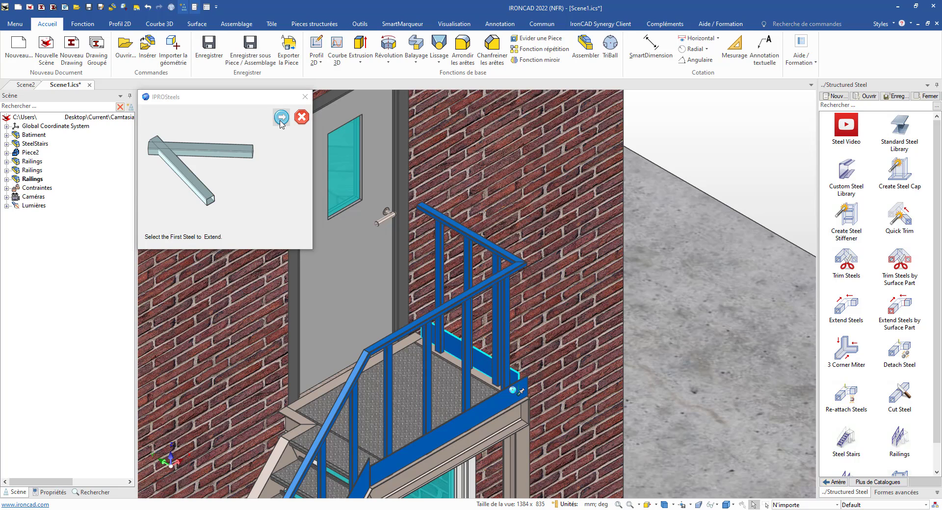
pyautogui.click(479, 369)
pyautogui.click(471, 414)
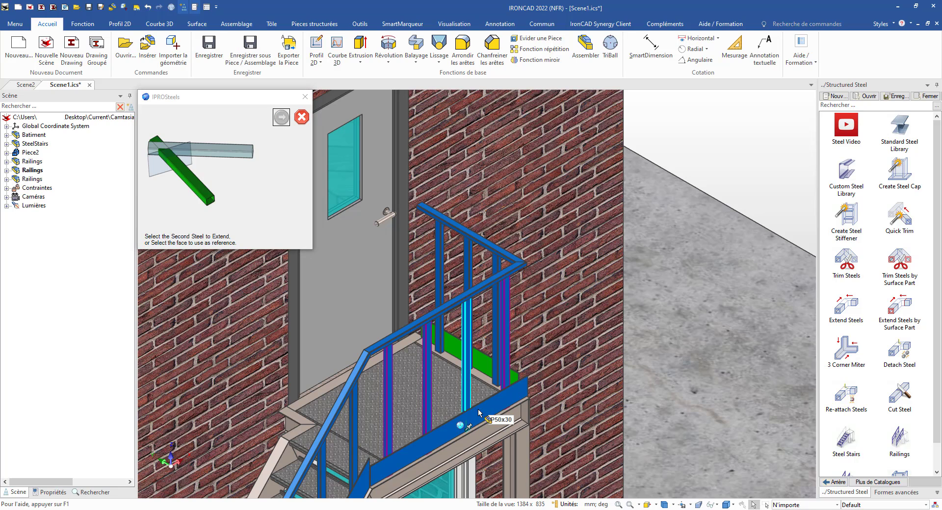
pyautogui.click(504, 404)
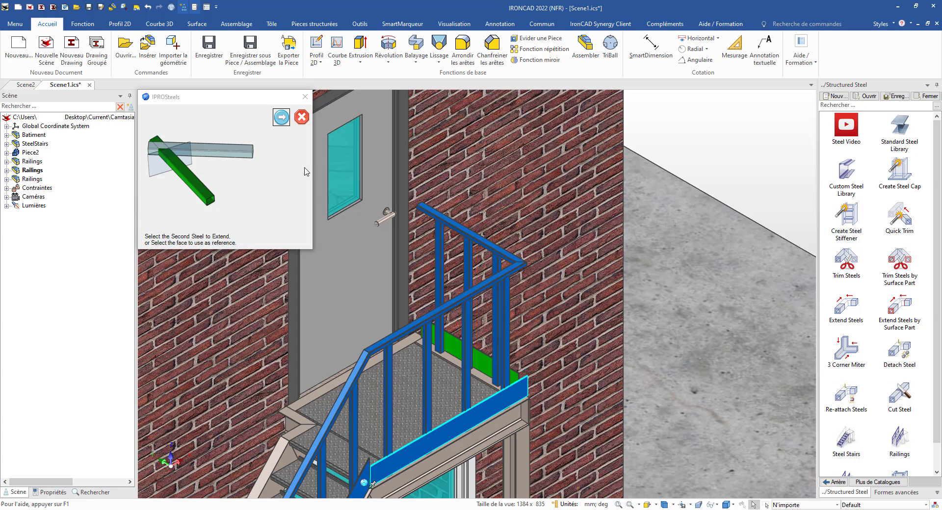
pyautogui.click(283, 120)
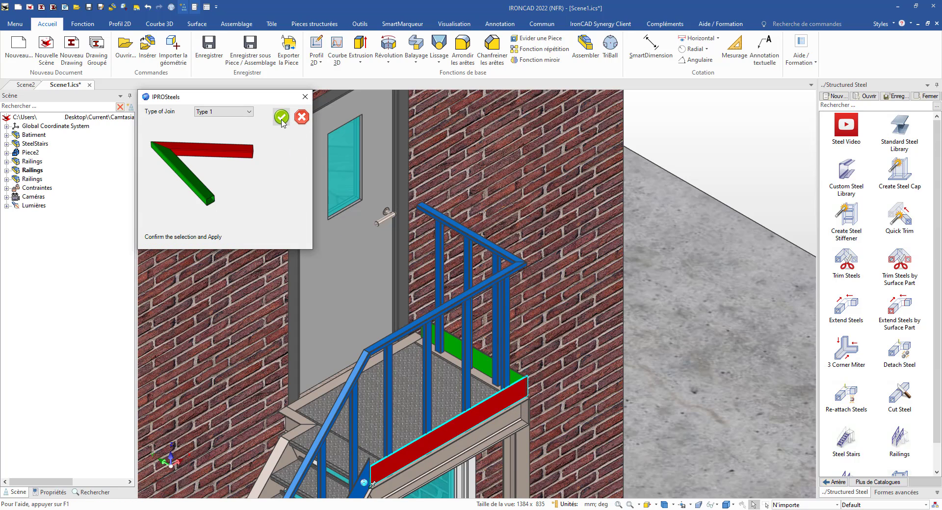
pyautogui.click(281, 120)
# Step: Extend the landing's long kick plate and the stair kick plate to meet at the stair top with a Type 1 join
pyautogui.scroll(4, 347, 489)
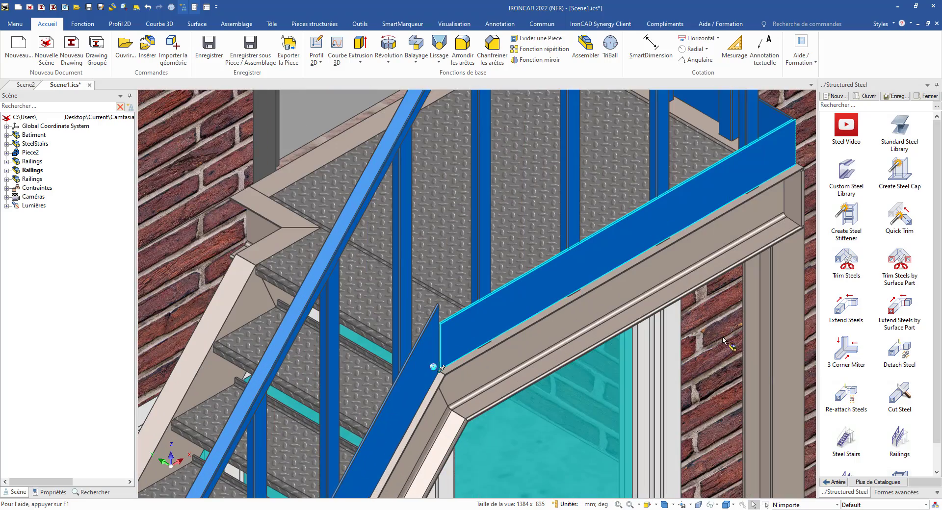
pyautogui.moveTo(846, 308); pyautogui.dragTo(486, 334)
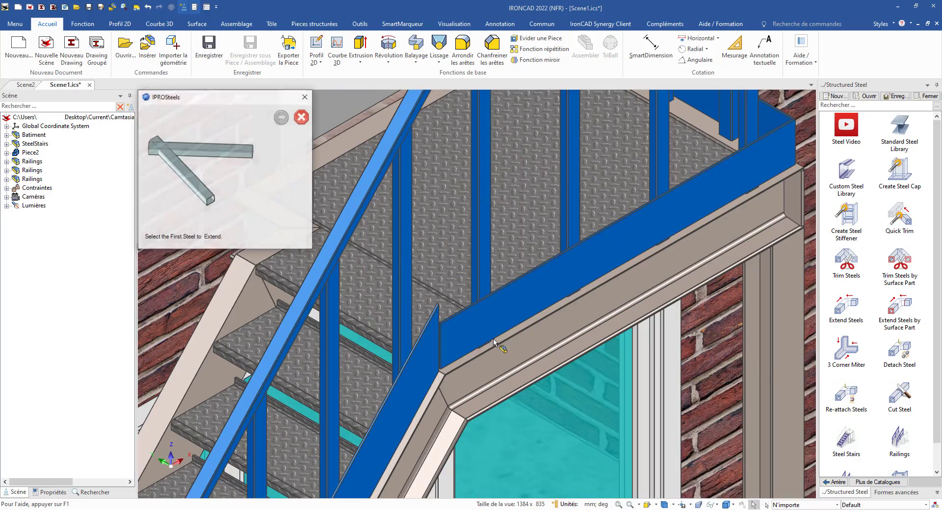
pyautogui.click(468, 329)
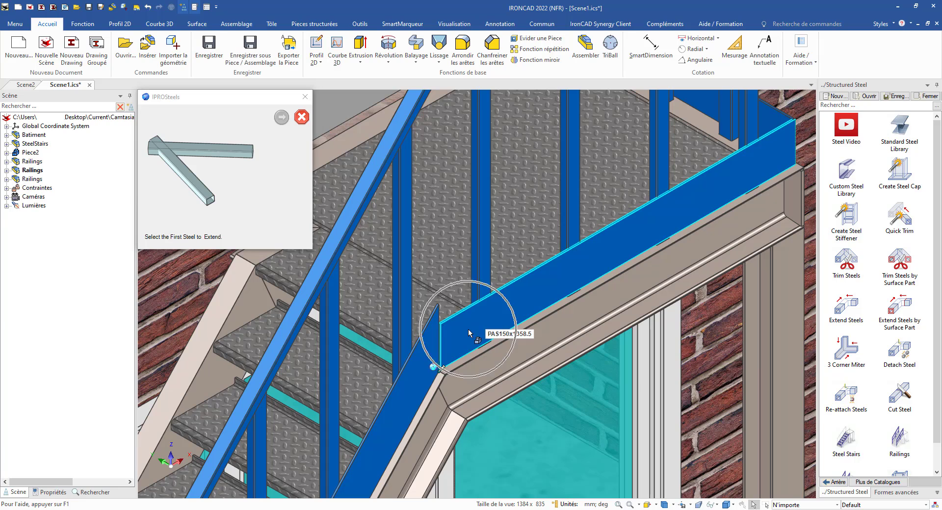
pyautogui.click(420, 361)
pyautogui.click(282, 119)
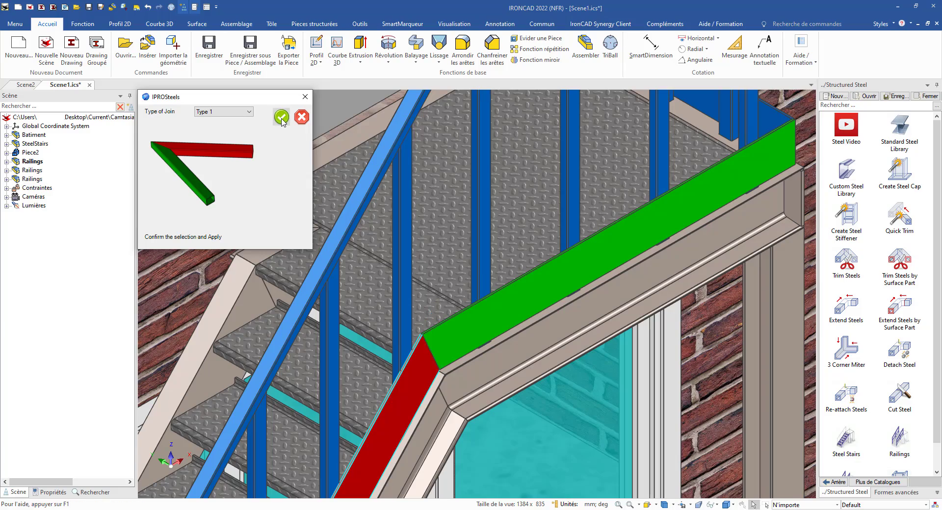
pyautogui.click(281, 118)
# Step: Deselect the kick plate and examine the complete staircase and railings on the facade from a low viewpoint
pyautogui.scroll(-6, 516, 325)
pyautogui.scroll(-2, 728, 378)
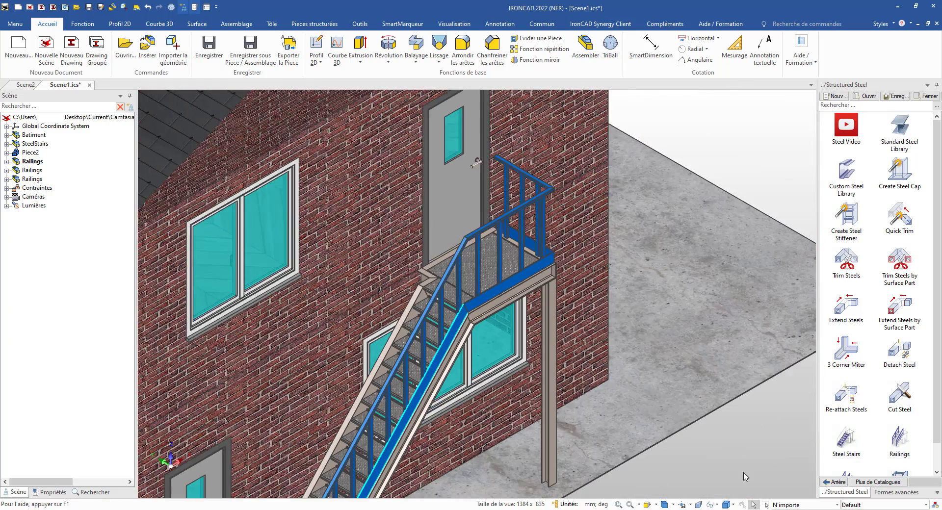
pyautogui.click(744, 478)
pyautogui.moveTo(570, 408); pyautogui.dragTo(545, 285, button='middle')
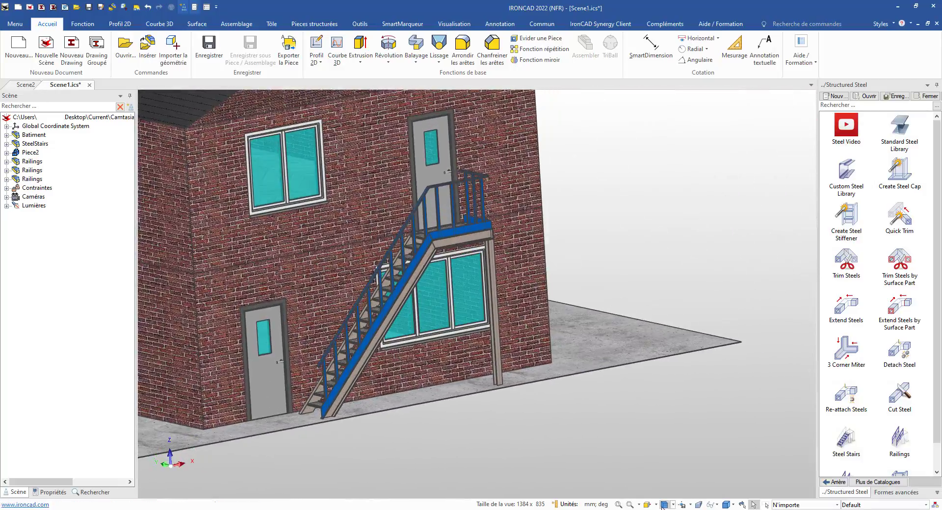
pyautogui.click(619, 504)
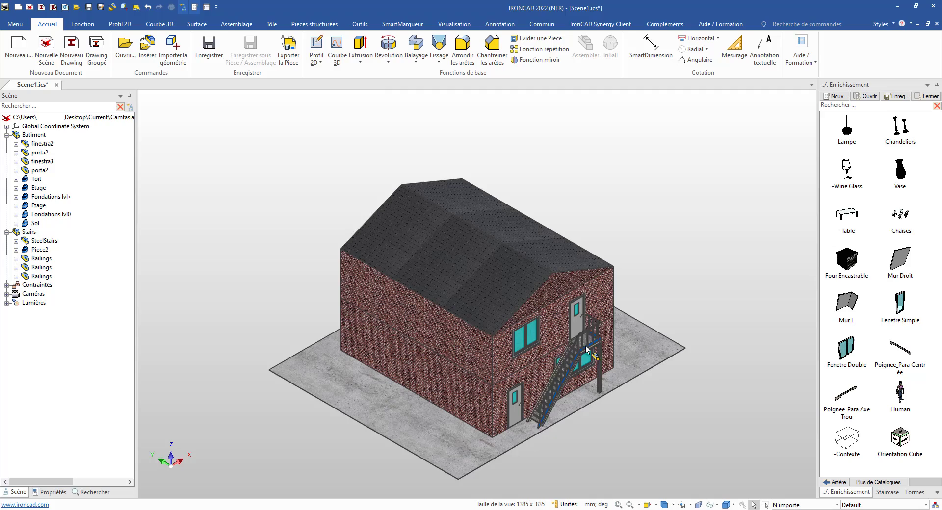
# Step: Select the stair handrail, baluster, kick plate and stringer together with the landing's long-side baluster, kick plate and channel
pyautogui.click(586, 350)
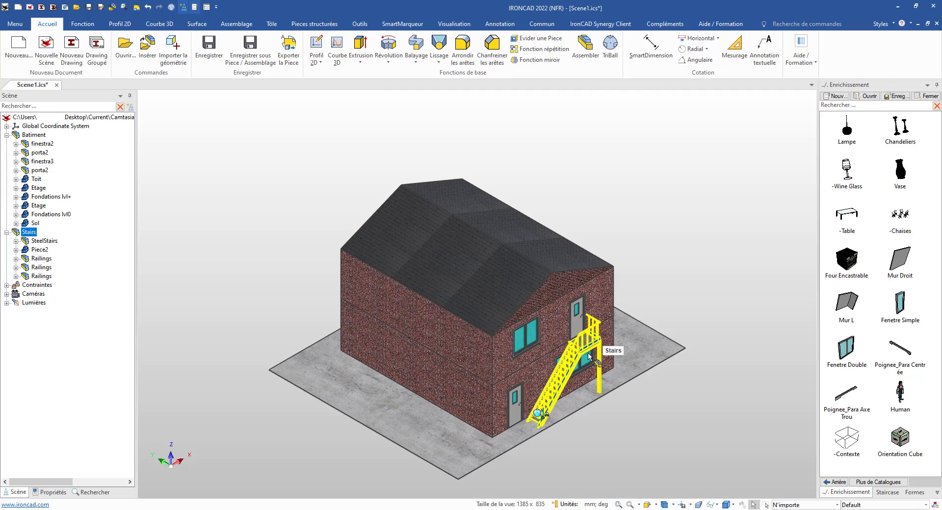
pyautogui.scroll(5, 589, 351)
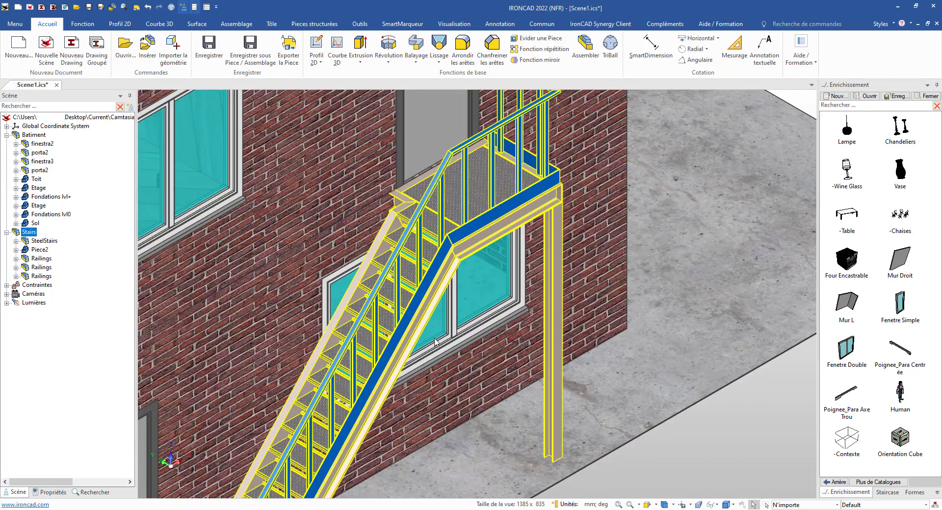
pyautogui.scroll(5, 439, 344)
pyautogui.click(372, 206)
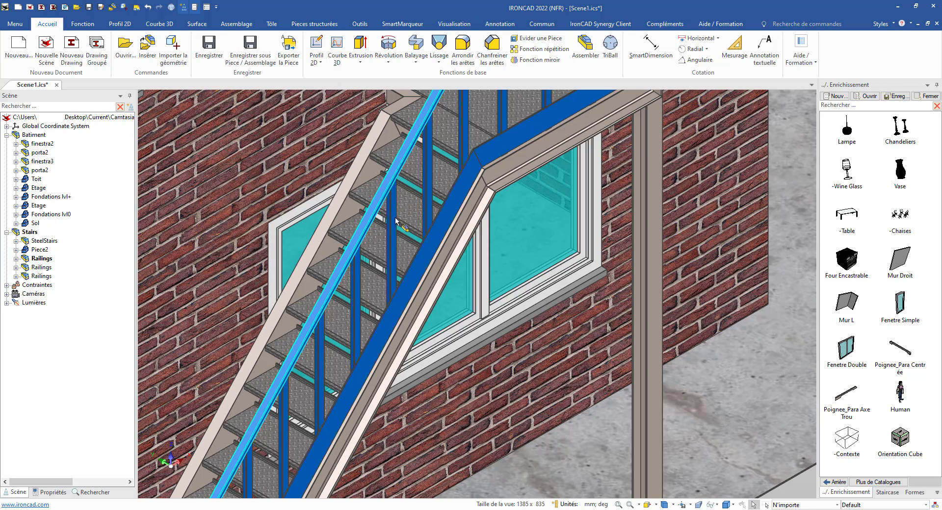
pyautogui.keyDown('shift'); pyautogui.click(426, 223); pyautogui.keyUp('shift')
pyautogui.keyDown('shift'); pyautogui.click(392, 246); pyautogui.keyUp('shift')
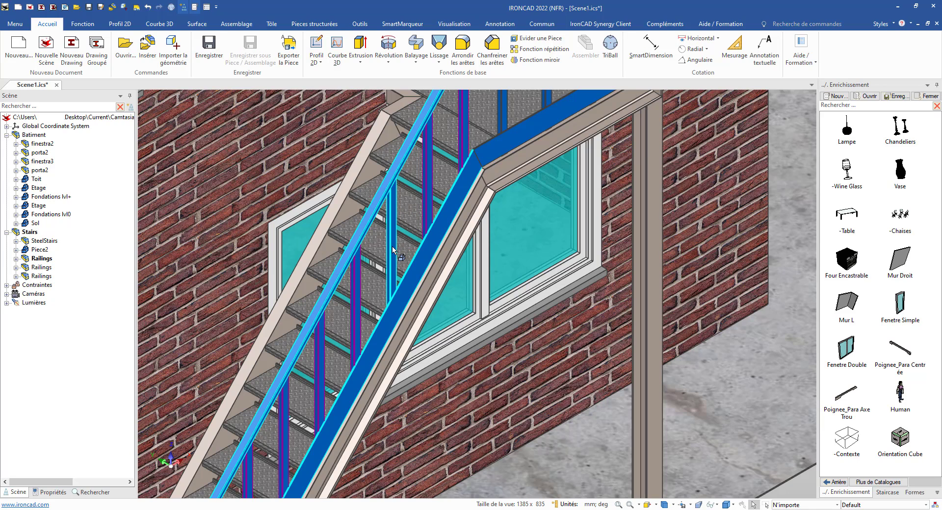
pyautogui.keyDown('shift'); pyautogui.click(502, 107); pyautogui.keyUp('shift')
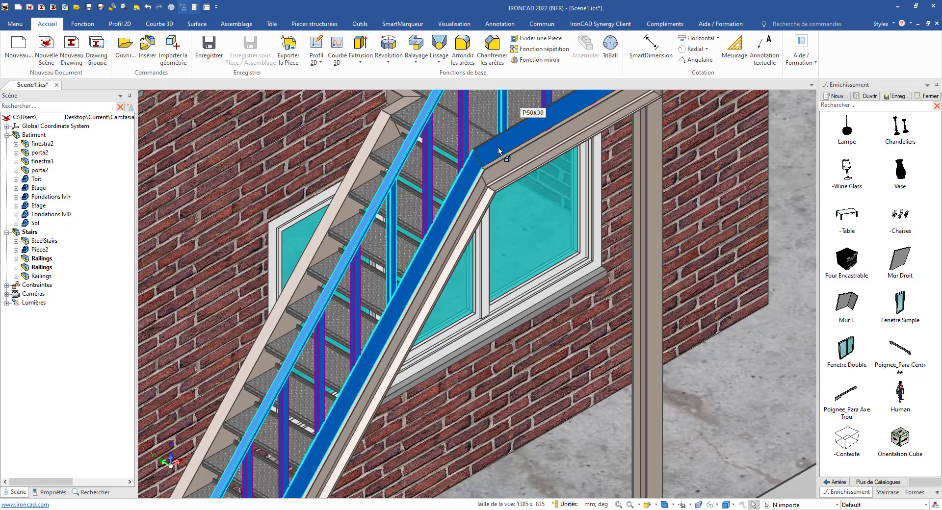
pyautogui.keyDown('shift'); pyautogui.click(499, 151); pyautogui.keyUp('shift')
pyautogui.keyDown('shift'); pyautogui.click(471, 222); pyautogui.keyUp('shift')
pyautogui.keyDown('shift'); pyautogui.click(506, 177); pyautogui.keyUp('shift')
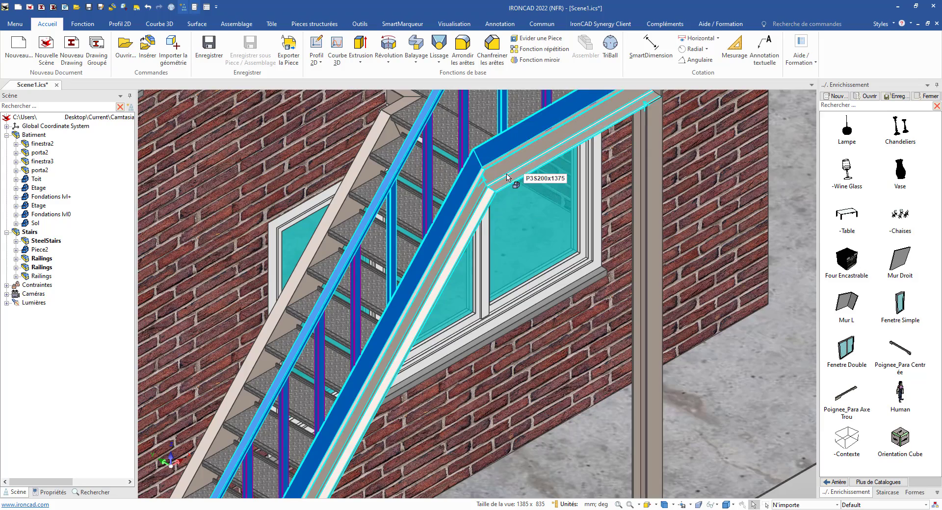
# Step: Add the landing's long handrail and the end railing's handrail, kick plate and supporting channel to the selection
pyautogui.scroll(-3, 516, 179)
pyautogui.moveTo(553, 287); pyautogui.dragTo(421, 231, button='middle')
pyautogui.scroll(4, 398, 139)
pyautogui.keyDown('shift'); pyautogui.click(517, 284); pyautogui.keyUp('shift')
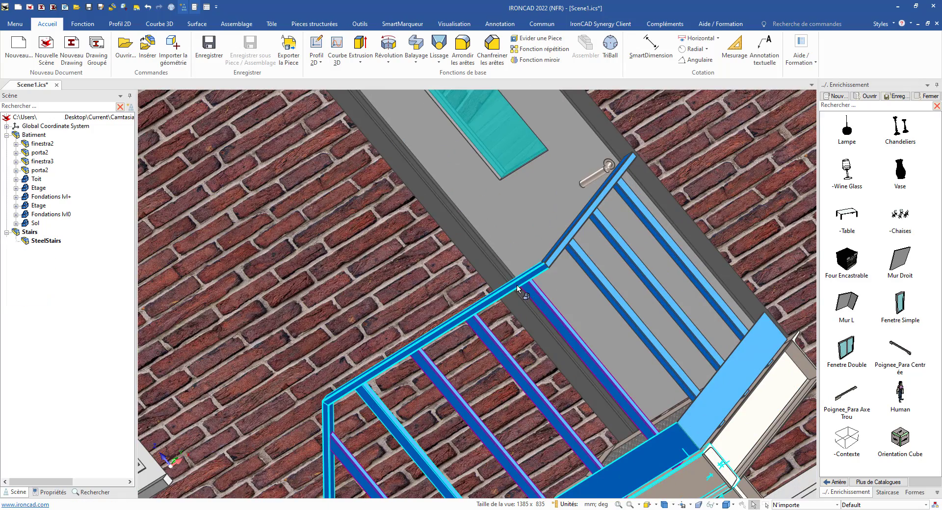
pyautogui.keyDown('shift'); pyautogui.click(558, 249); pyautogui.keyUp('shift')
pyautogui.keyDown('shift'); pyautogui.click(594, 273); pyautogui.keyUp('shift')
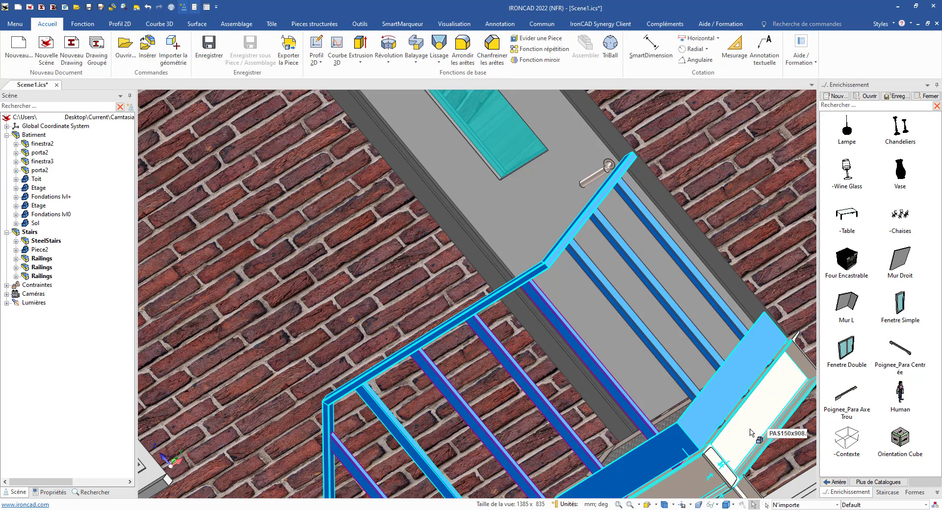
# Step: Add the whole Stairs assembly to the selection and start a grouped drawing from the selected items
pyautogui.scroll(-4, 750, 430)
pyautogui.moveTo(532, 380); pyautogui.dragTo(676, 456, button='middle')
pyautogui.click(664, 506)
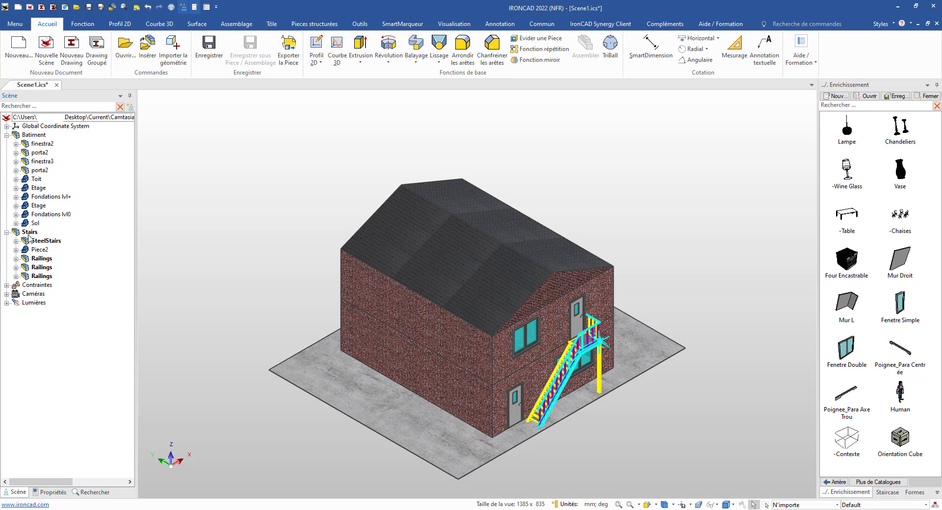
pyautogui.rightClick(563, 366)
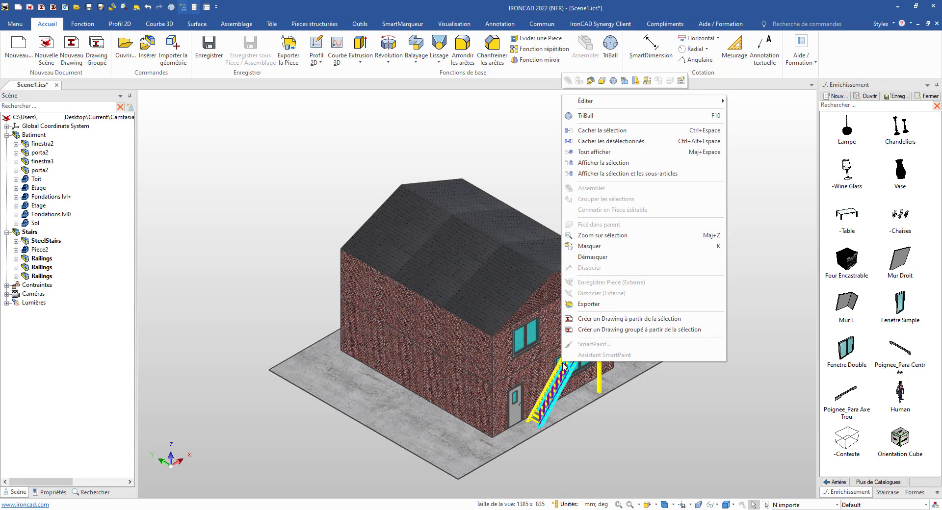
pyautogui.click(684, 330)
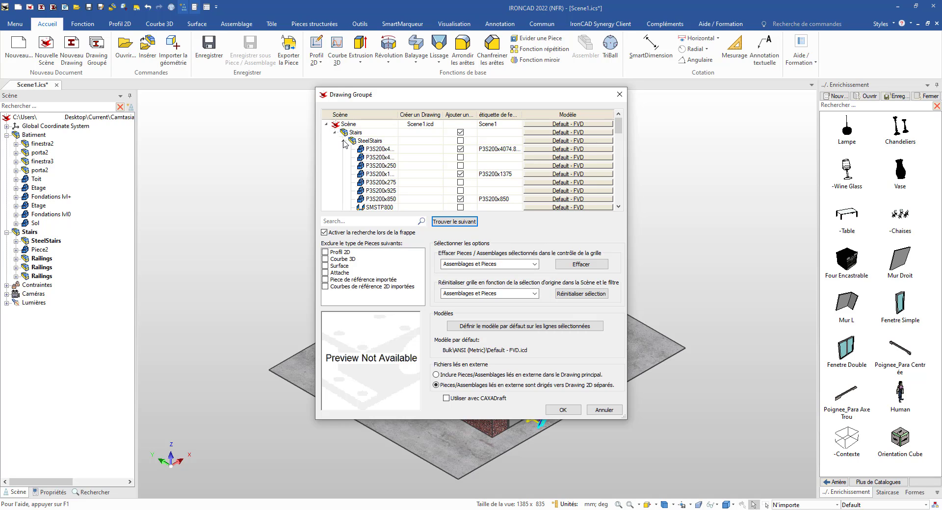
# Step: Assign the ANSI (Metric) template 900mmx900mmNOBOM_E to the Stairs assembly in the grouped drawing
pyautogui.click(542, 133)
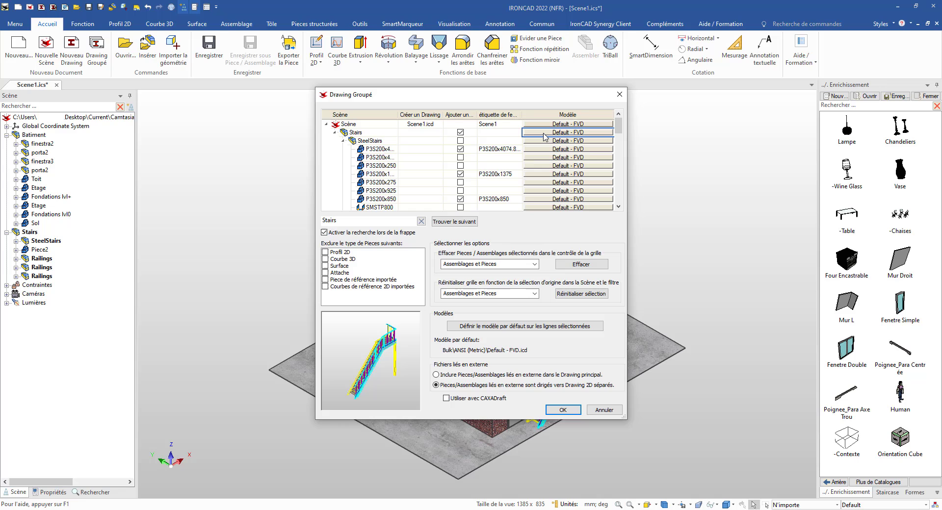
pyautogui.click(597, 135)
pyautogui.scroll(-5, 441, 246)
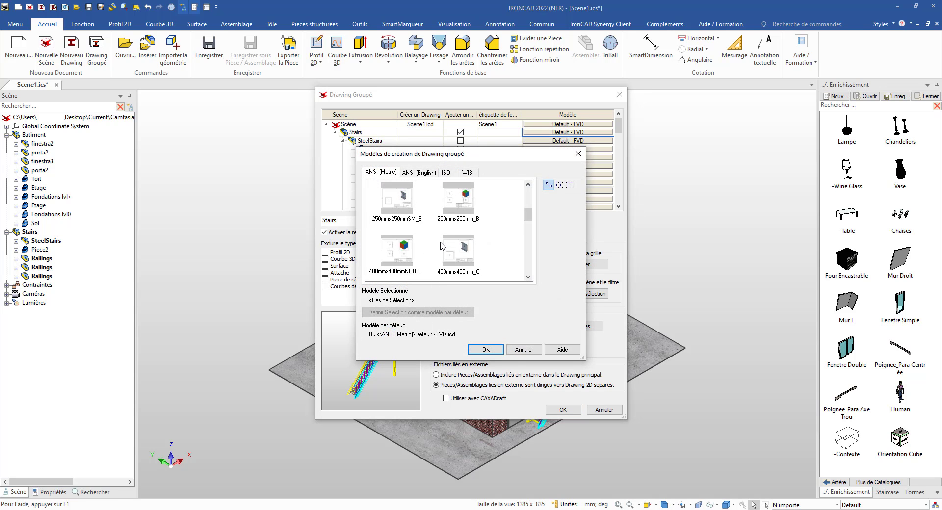
pyautogui.scroll(-1, 453, 260)
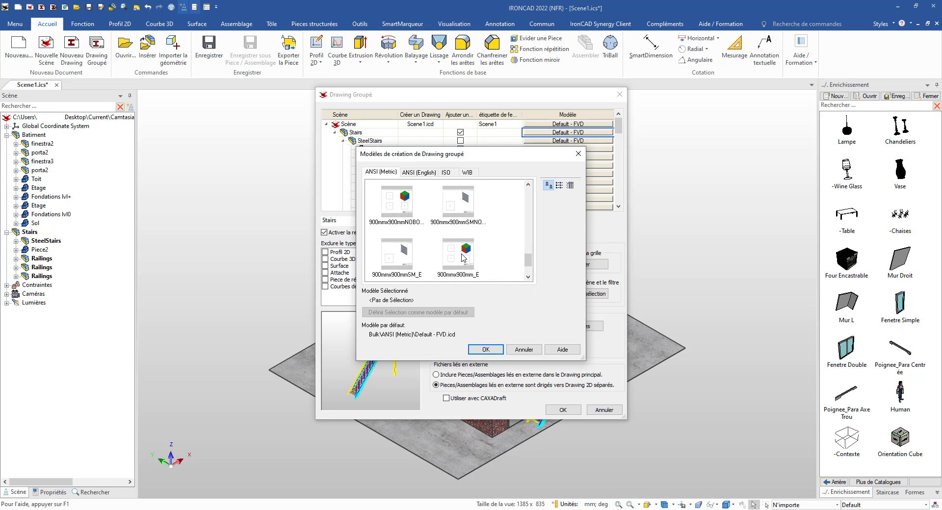
pyautogui.click(399, 198)
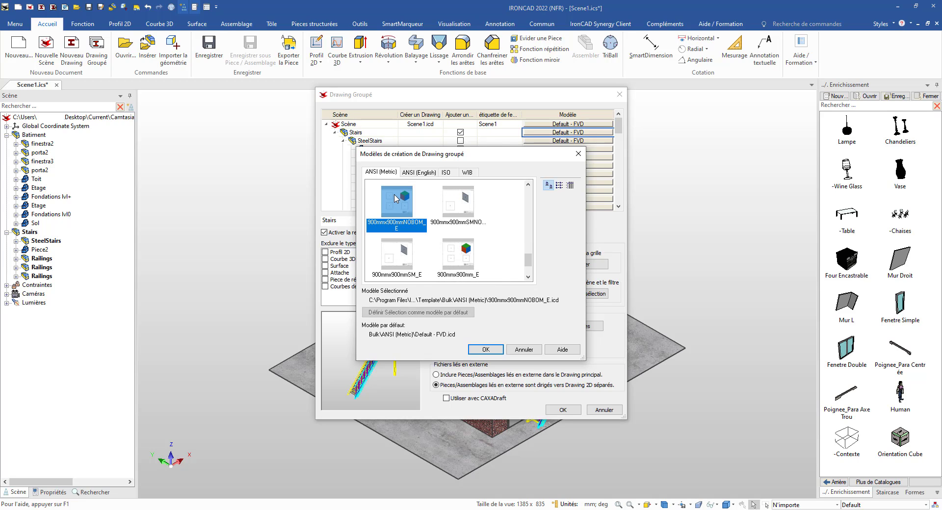
pyautogui.click(492, 351)
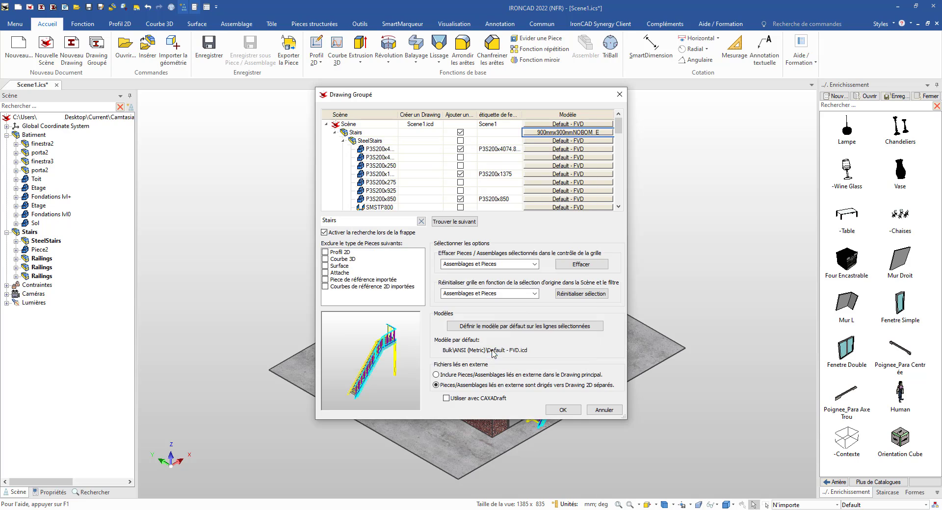
# Step: Assign the ANSI (Metric) template 900mmx900mmNOBOM_E to the top-level scene and generate the grouped drawing
pyautogui.click(558, 126)
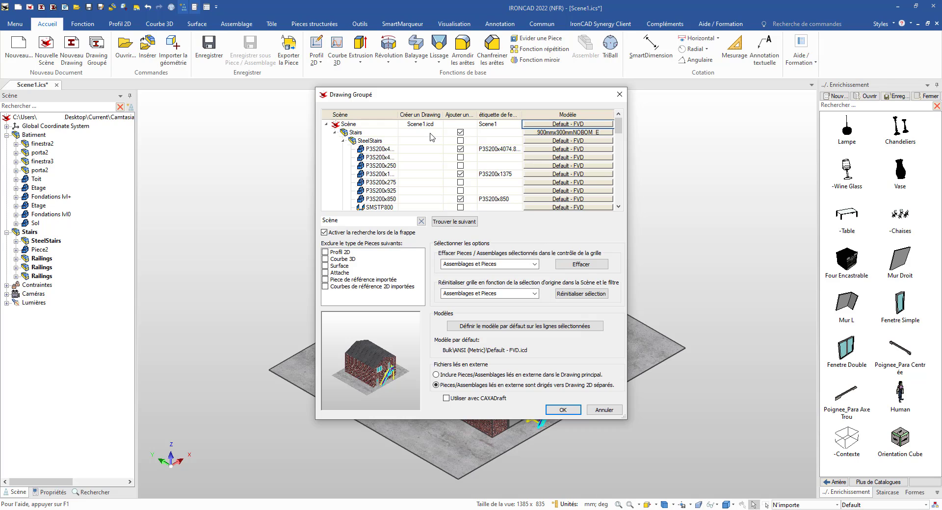
pyautogui.scroll(-4, 436, 249)
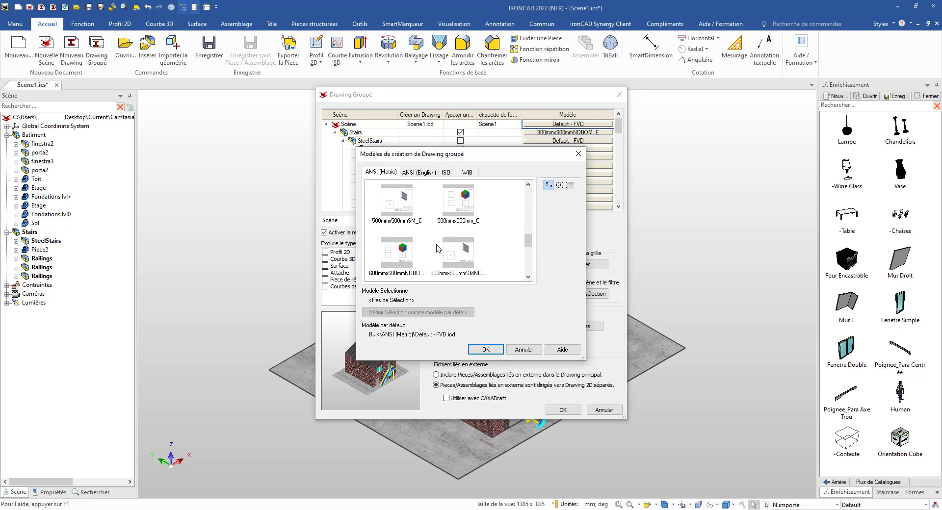
pyautogui.scroll(-1, 437, 248)
pyautogui.scroll(-2, 410, 231)
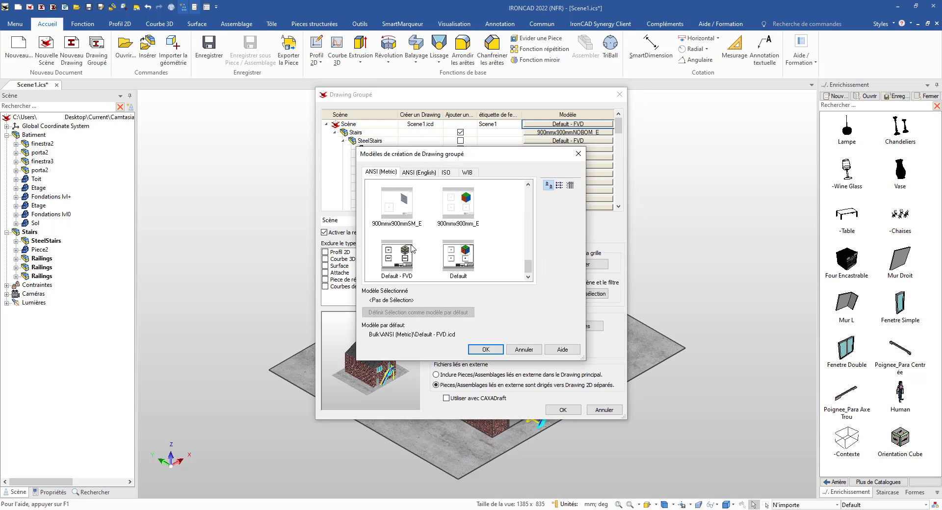
pyautogui.scroll(1, 403, 209)
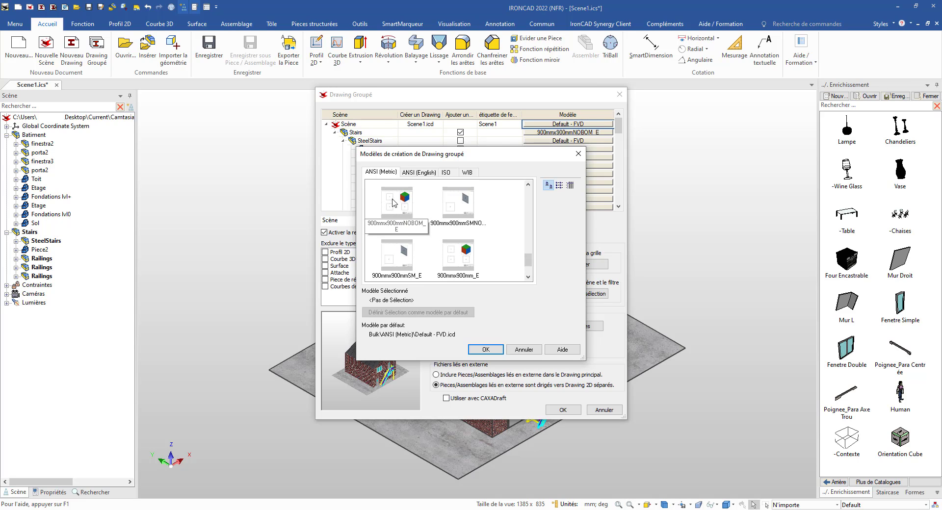
pyautogui.click(394, 203)
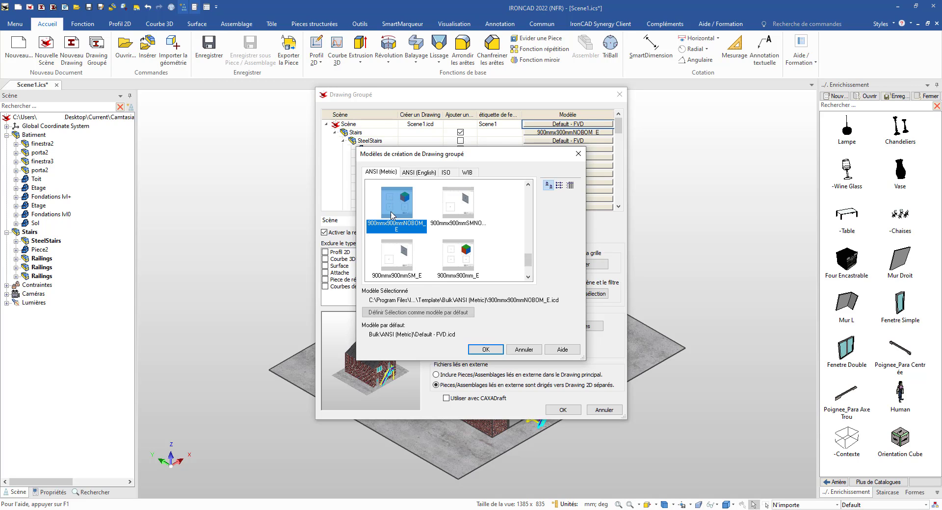
pyautogui.click(493, 352)
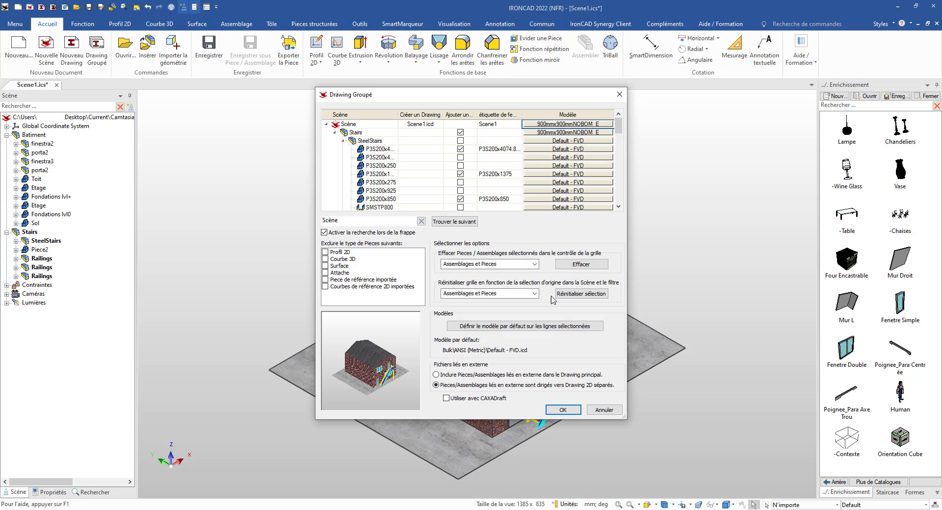
pyautogui.click(563, 411)
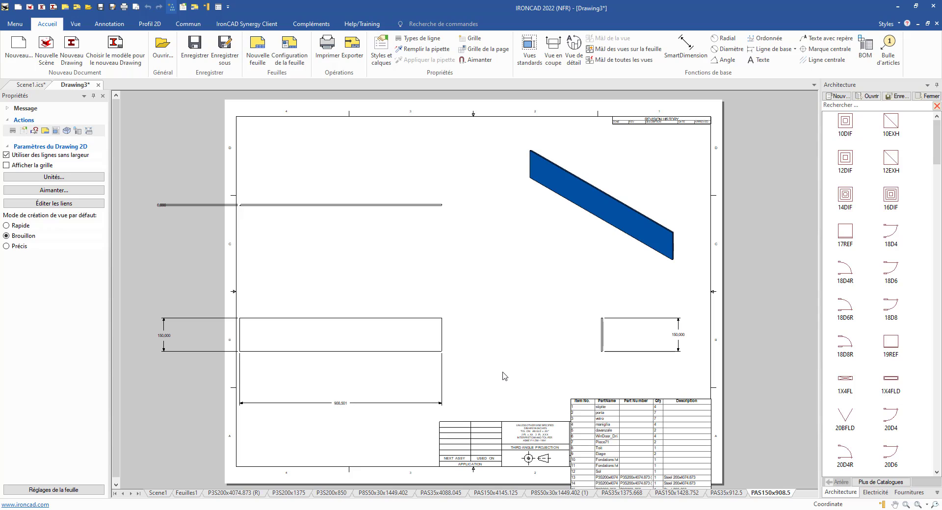
# Step: Shift the front views on sheets PAS150x908.5, PAS35x912.5, PAS150x1428.752 and PAS35x1375.668 so their dimensions fit inside the border
pyautogui.moveTo(399, 337); pyautogui.dragTo(475, 338)
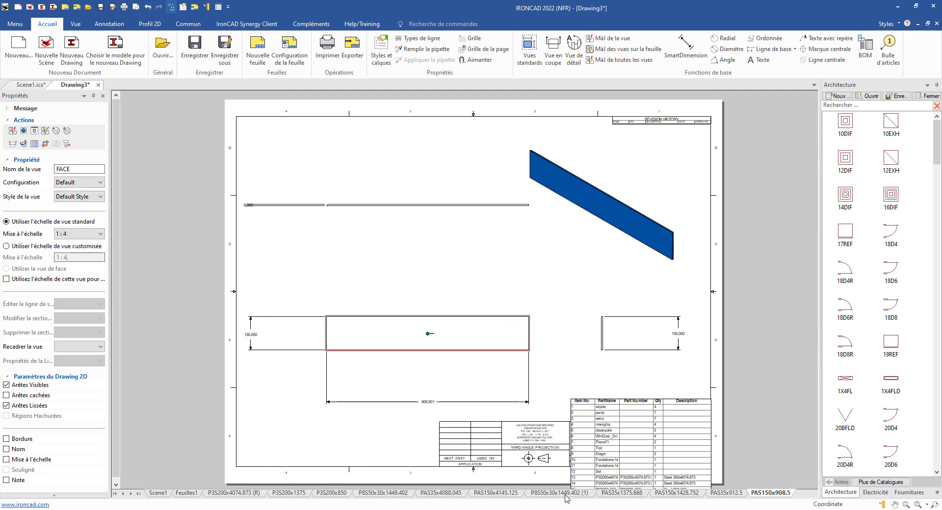
pyautogui.click(727, 494)
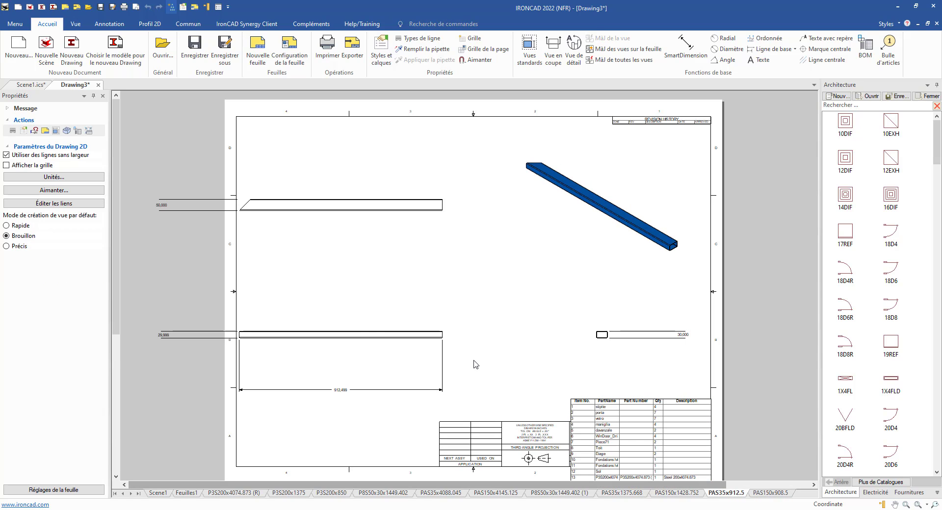
pyautogui.moveTo(396, 342); pyautogui.dragTo(465, 333)
pyautogui.click(677, 493)
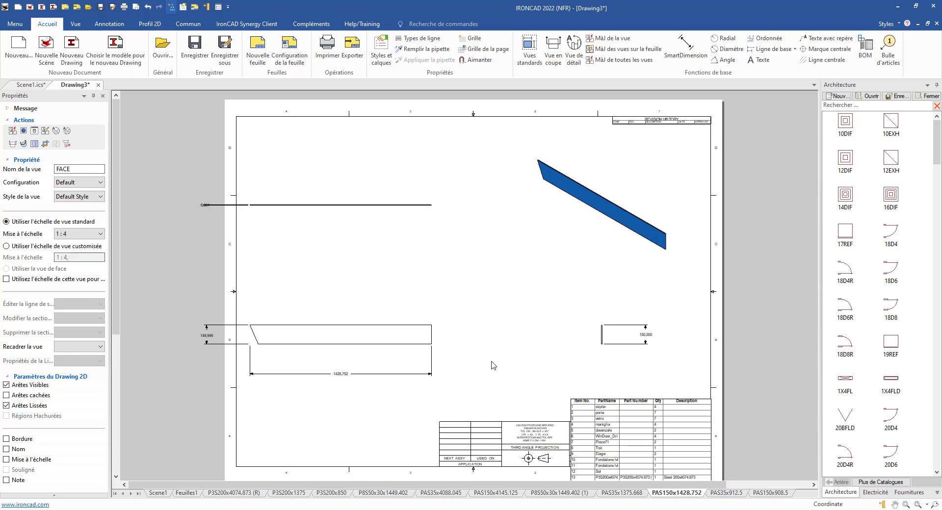
pyautogui.moveTo(378, 337); pyautogui.dragTo(473, 338)
pyautogui.click(622, 493)
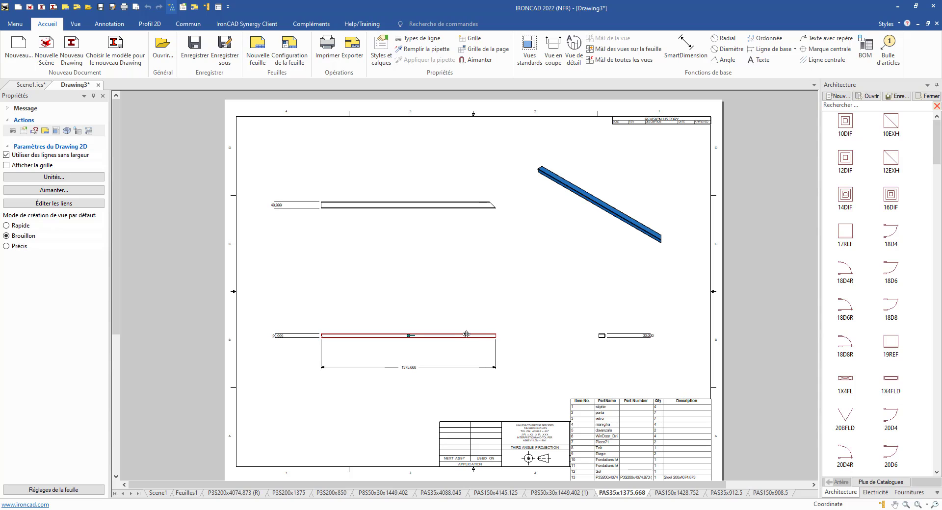
# Step: Check both P8S50x30x1449.402 sheets and shift the front views on sheets PAS150x4145.125 and PAS35x4088.045 inside the border
pyautogui.click(551, 493)
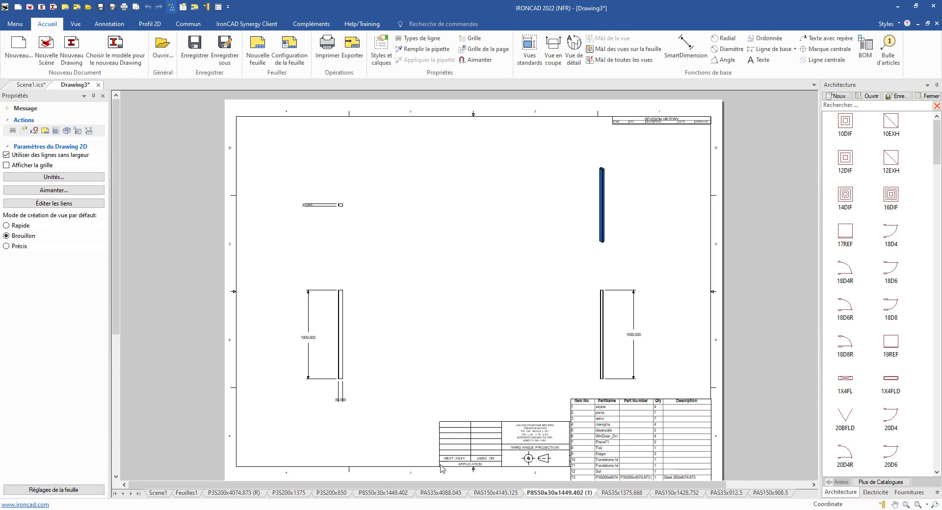
pyautogui.click(495, 493)
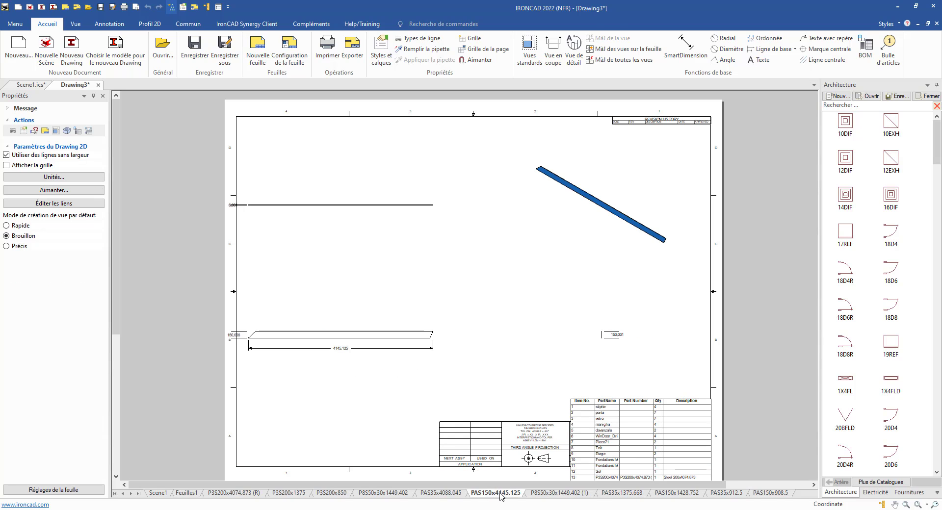
pyautogui.click(372, 338)
pyautogui.click(436, 493)
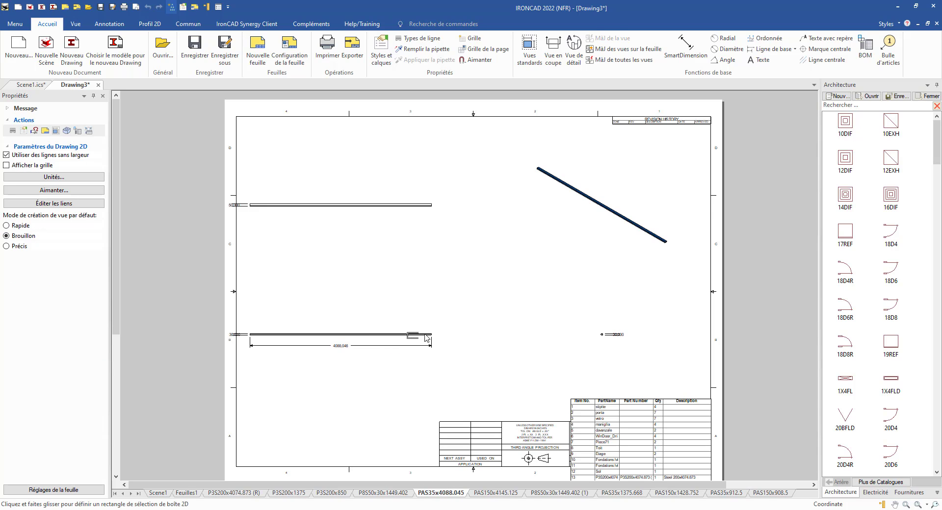
pyautogui.moveTo(425, 336); pyautogui.dragTo(445, 335)
pyautogui.click(391, 336)
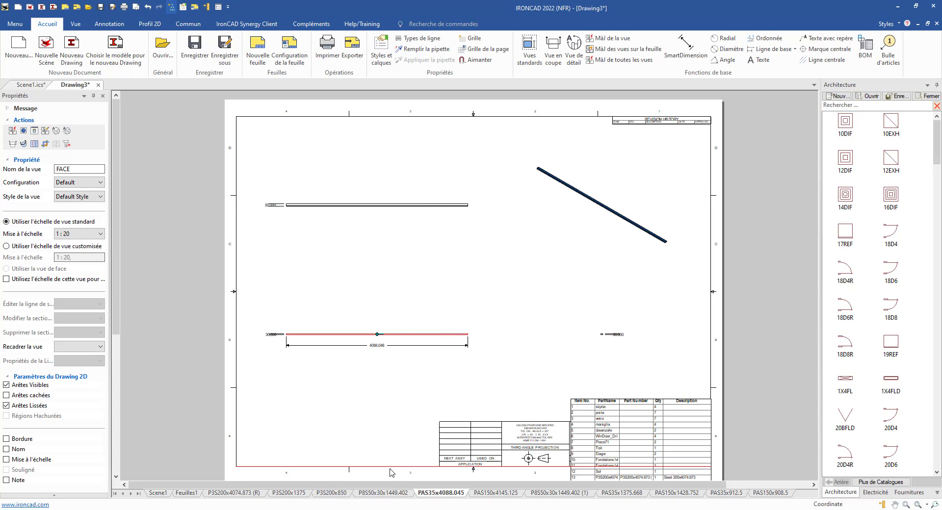
pyautogui.click(406, 493)
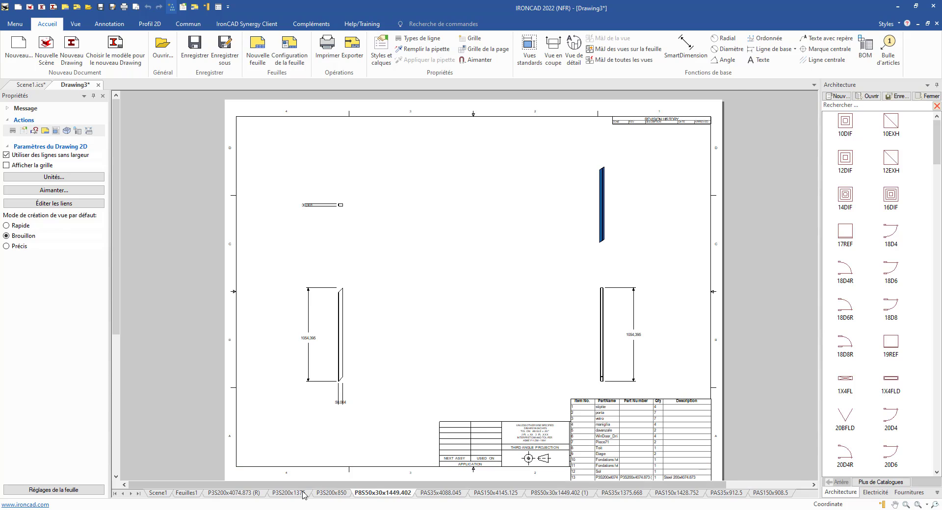
# Step: Set the side, isometric and top views on sheet P3S200x850 to the standard scale 1:15
pyautogui.click(330, 493)
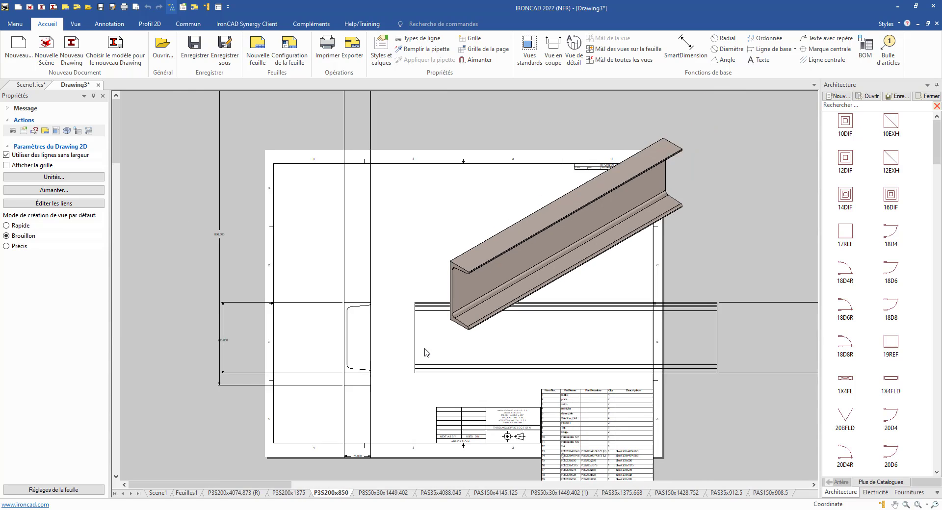
pyautogui.scroll(-3, 426, 352)
pyautogui.click(490, 348)
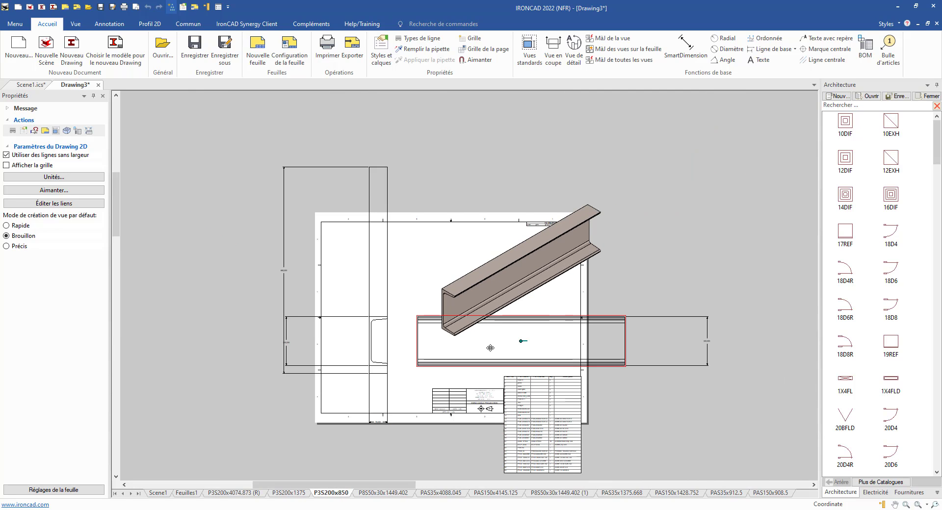
pyautogui.keyDown('shift'); pyautogui.click(520, 290); pyautogui.keyUp('shift')
pyautogui.keyDown('shift'); pyautogui.click(383, 291); pyautogui.keyUp('shift')
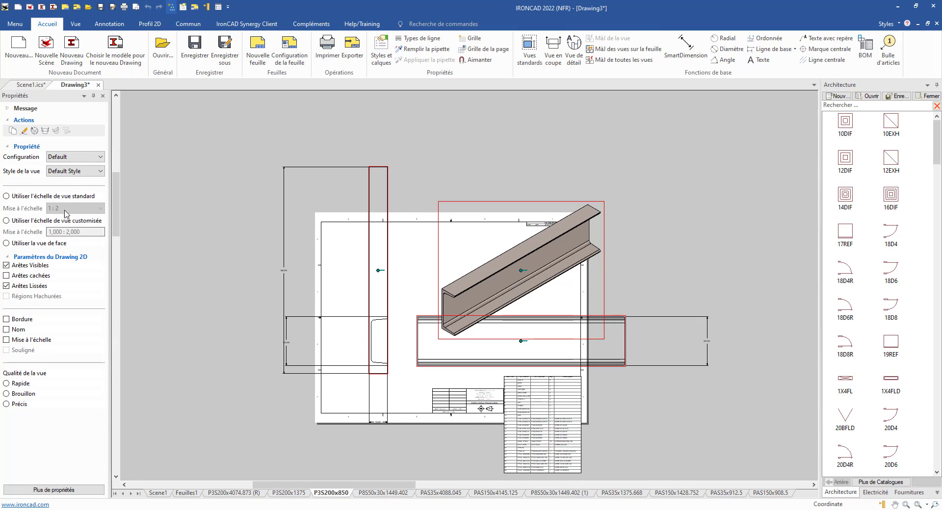
pyautogui.click(59, 197)
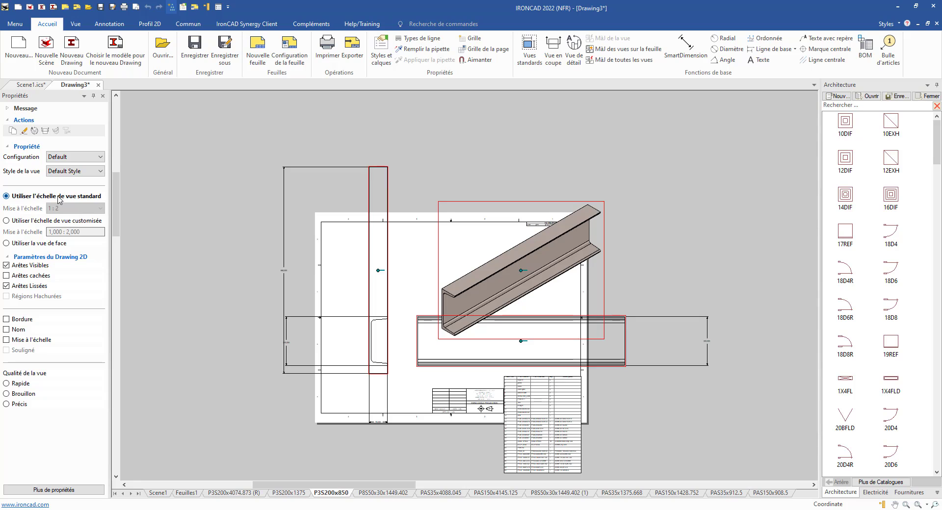
pyautogui.click(73, 208)
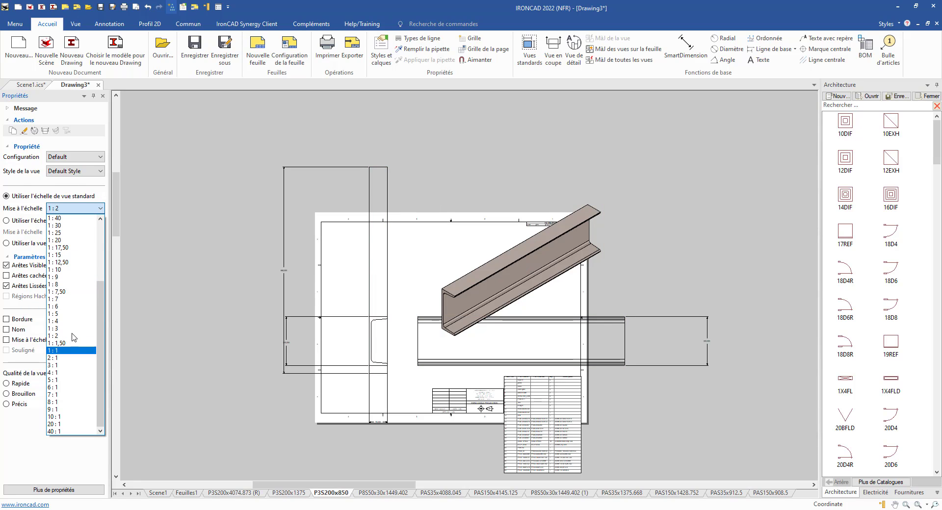
pyautogui.click(64, 254)
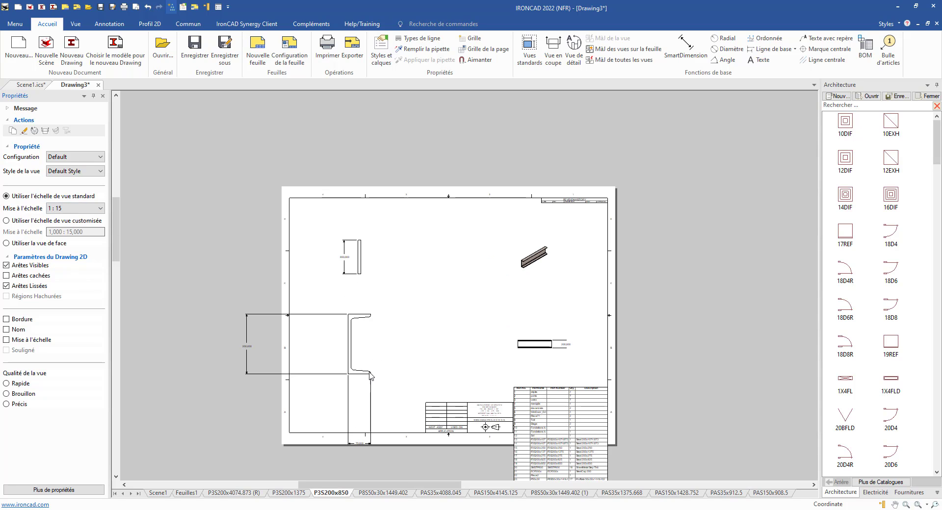
# Step: Set the front view of the channel profile on sheet P3S200x850 to scale 1:15
pyautogui.click(246, 315)
pyautogui.click(78, 233)
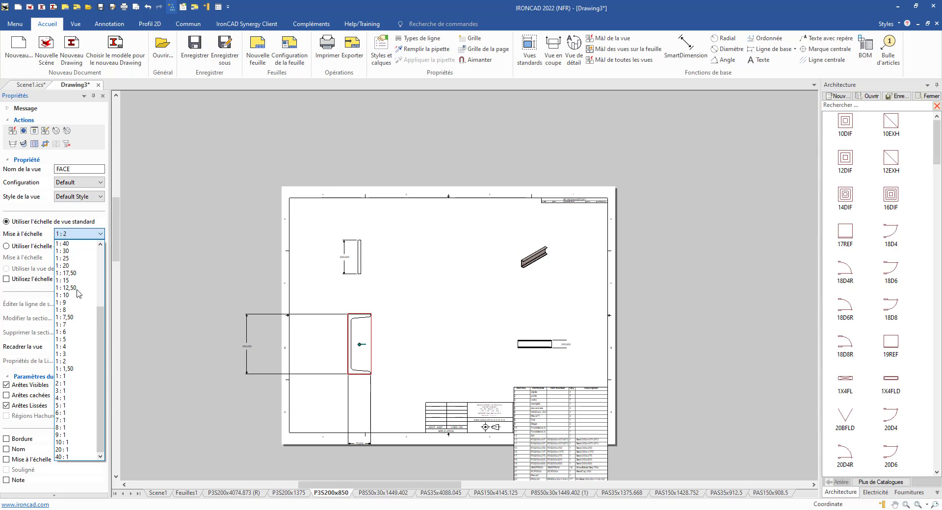
pyautogui.click(74, 280)
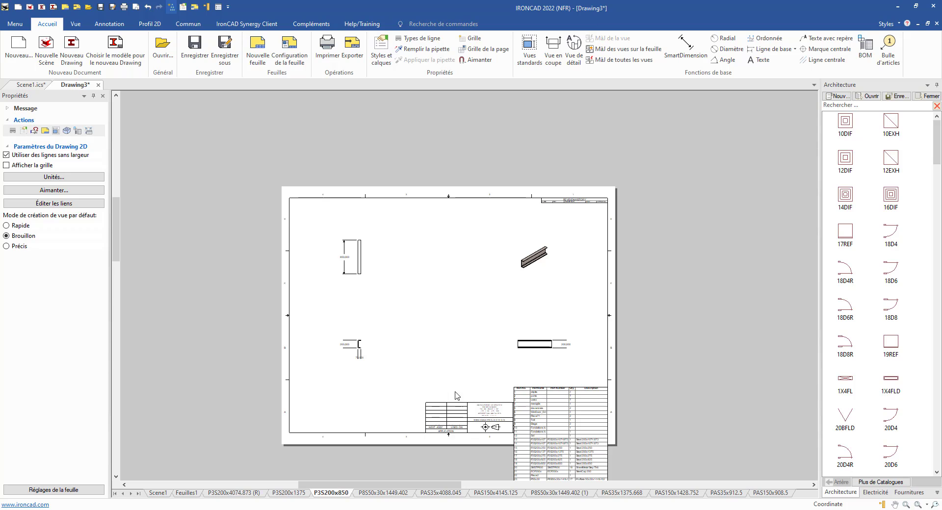
# Step: Shift the front view on sheet P3S200x1375 inside the border, and check sheets P3S200x4074.873 (R) and Feuilles1
pyautogui.click(294, 493)
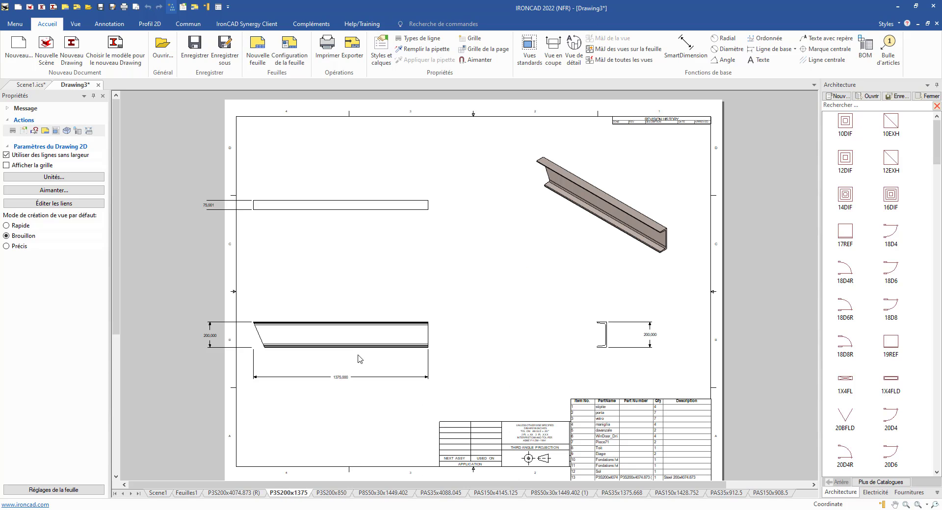
pyautogui.moveTo(341, 334); pyautogui.dragTo(400, 338)
pyautogui.click(246, 494)
pyautogui.click(186, 493)
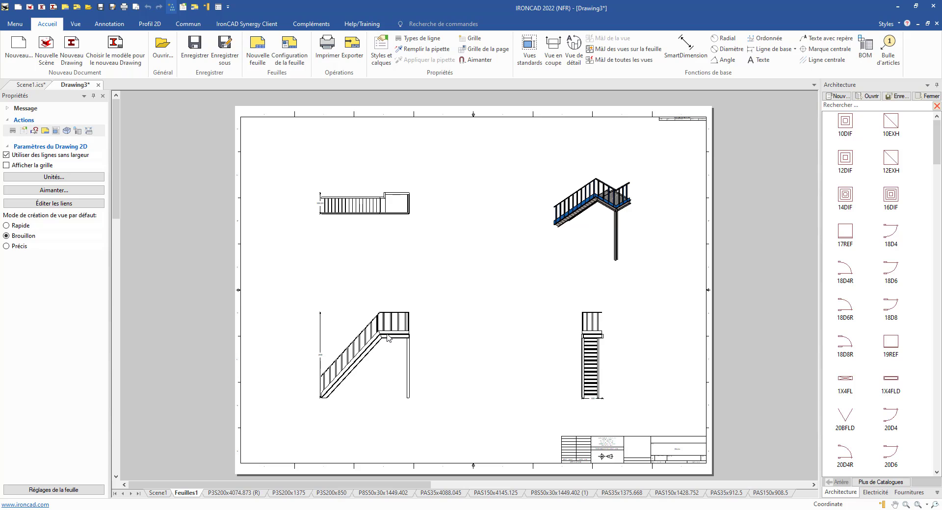
# Step: On sheet Scene1, delete the house's right and top views and move the isometric view down into the freed space
pyautogui.click(161, 494)
pyautogui.scroll(-5, 612, 215)
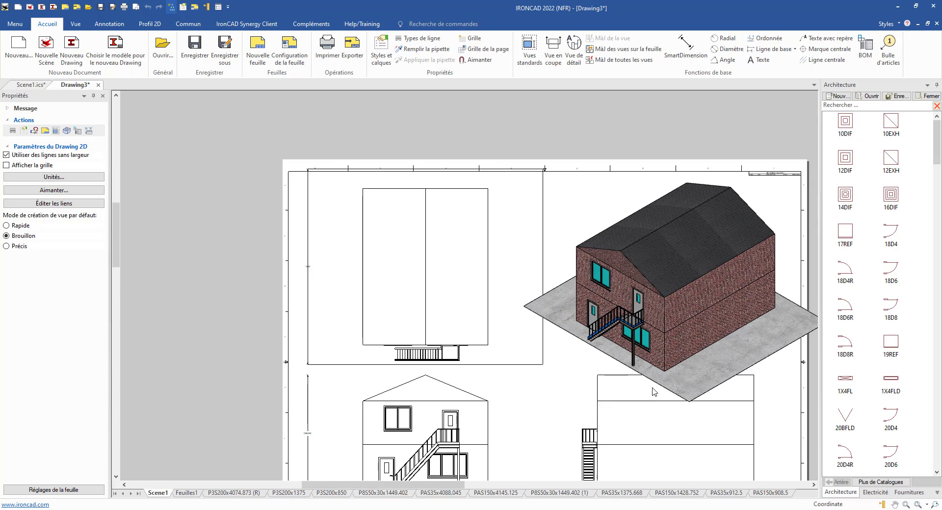
pyautogui.click(689, 427)
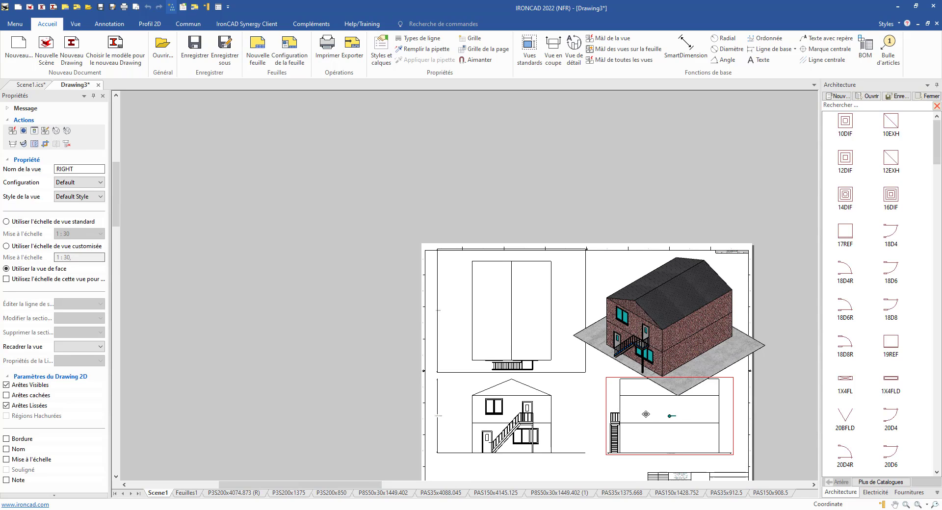
pyautogui.press('Delete')
pyautogui.press('Delete')
pyautogui.moveTo(665, 334)
pyautogui.mouseDown()
pyautogui.moveTo(654, 363)
pyautogui.moveTo(643, 363)
pyautogui.mouseUp()
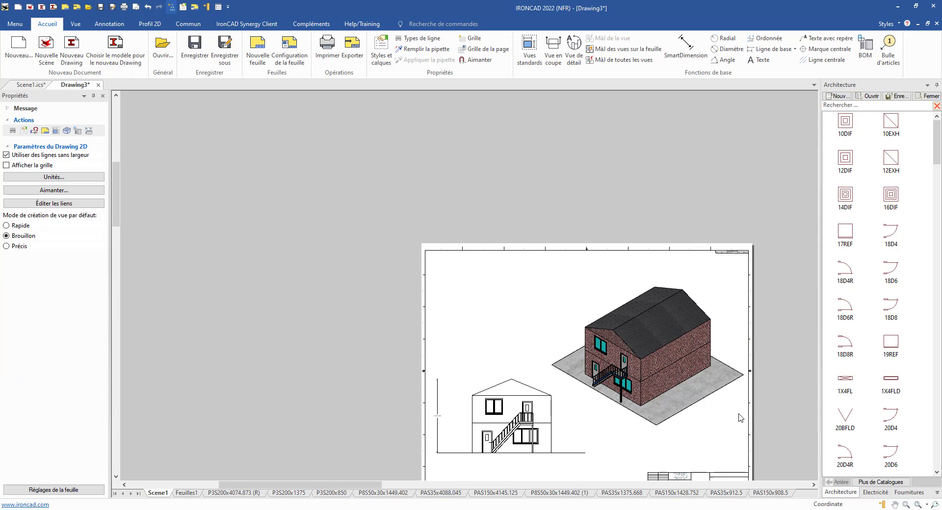
pyautogui.scroll(-1, 738, 417)
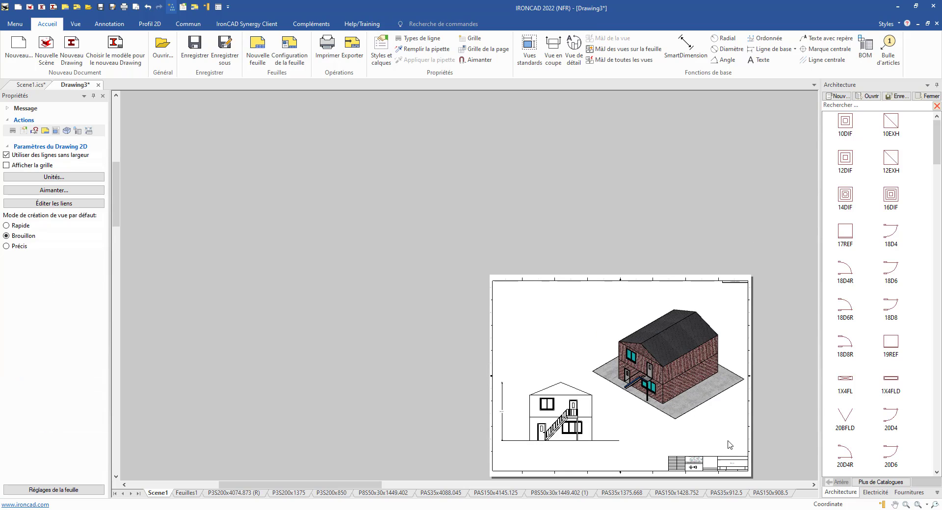
pyautogui.click(918, 504)
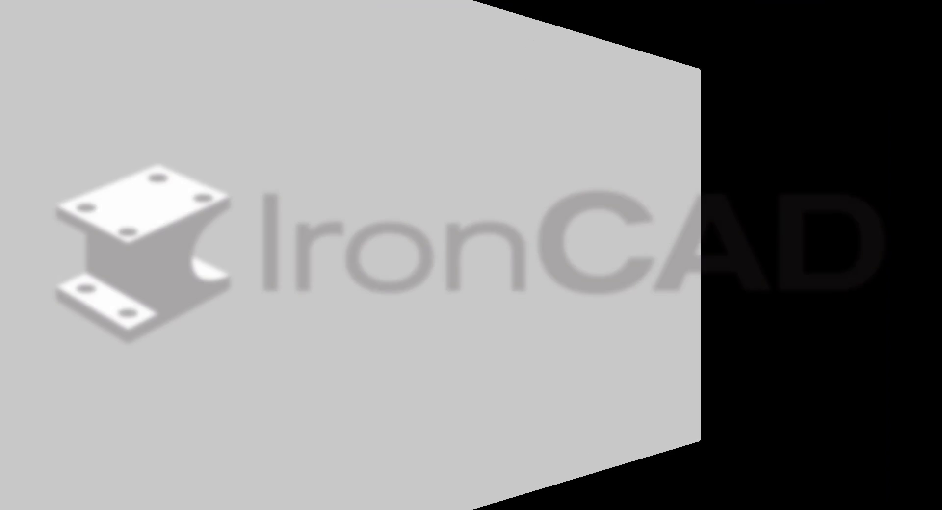